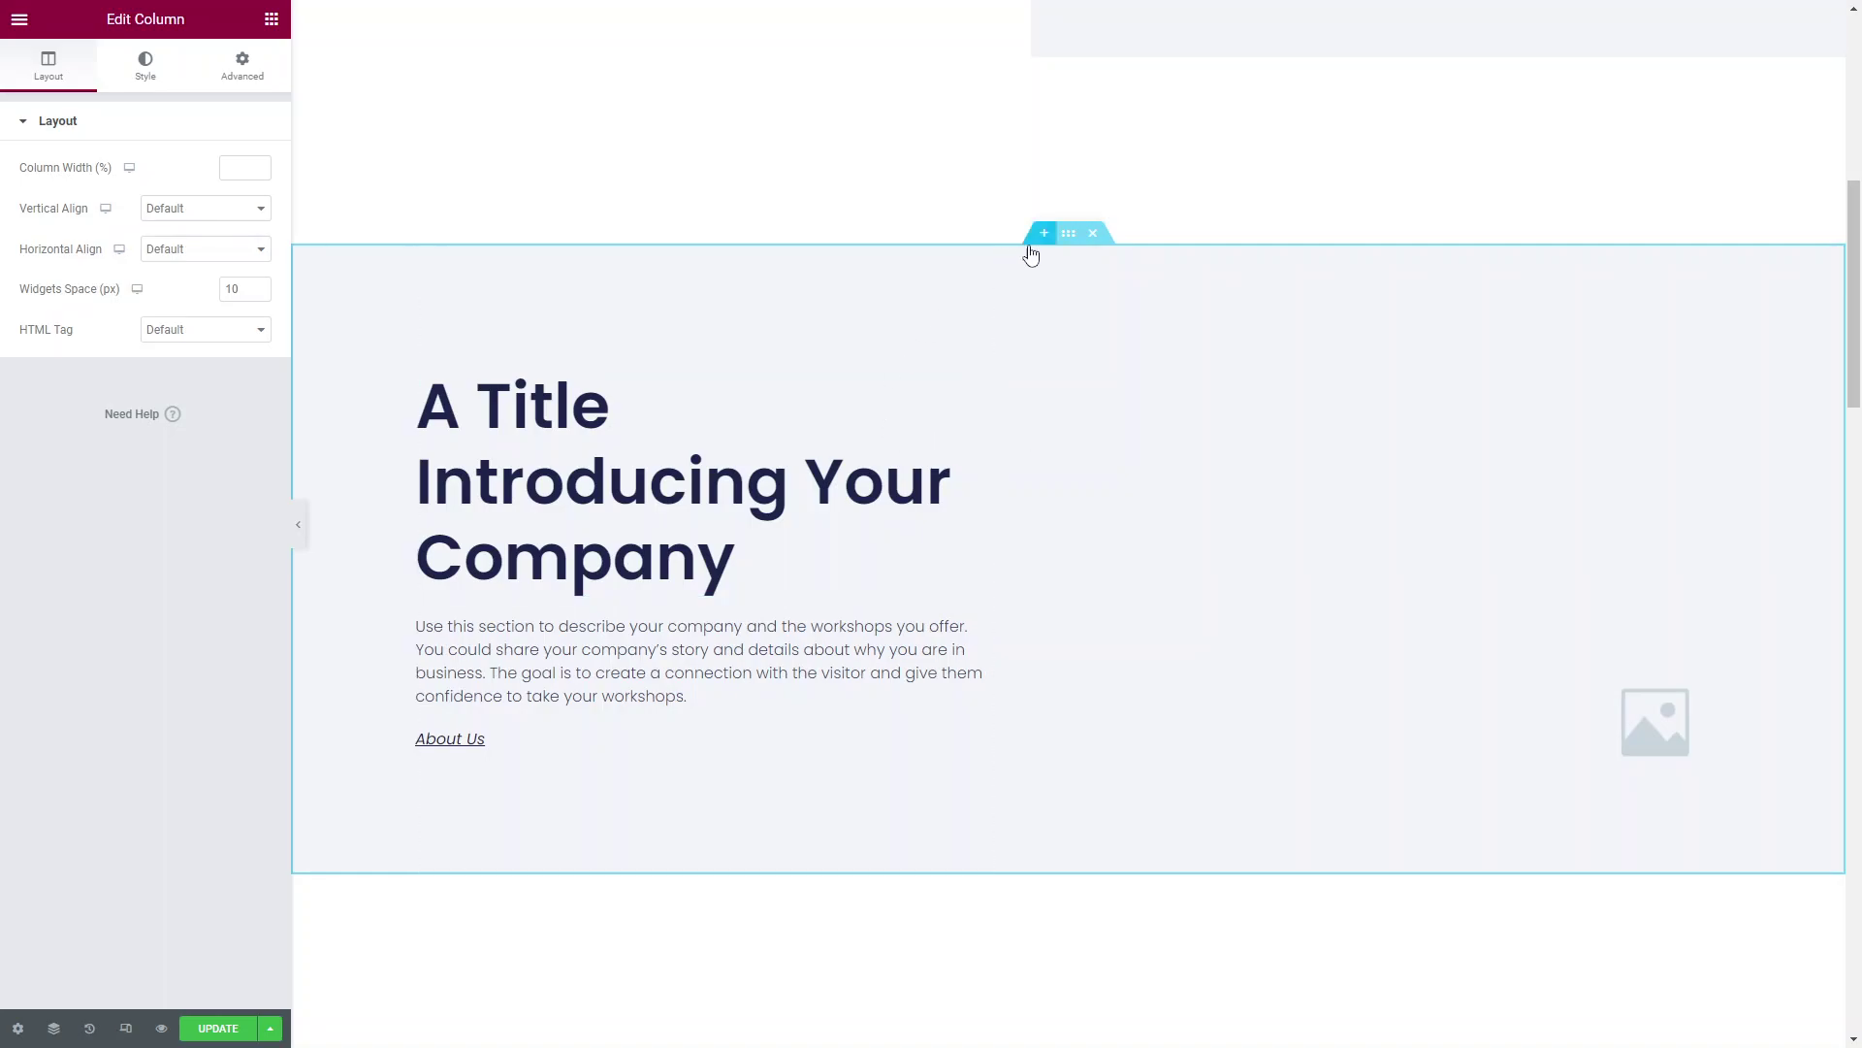
Open the Elementor template library on its Blocks tab.
{"action": "scroll", "coordinate": [1055, 495], "scroll_direction": "down", "scroll_amount": 1}
{"action": "scroll", "coordinate": [1055, 495], "scroll_direction": "down", "scroll_amount": 2}
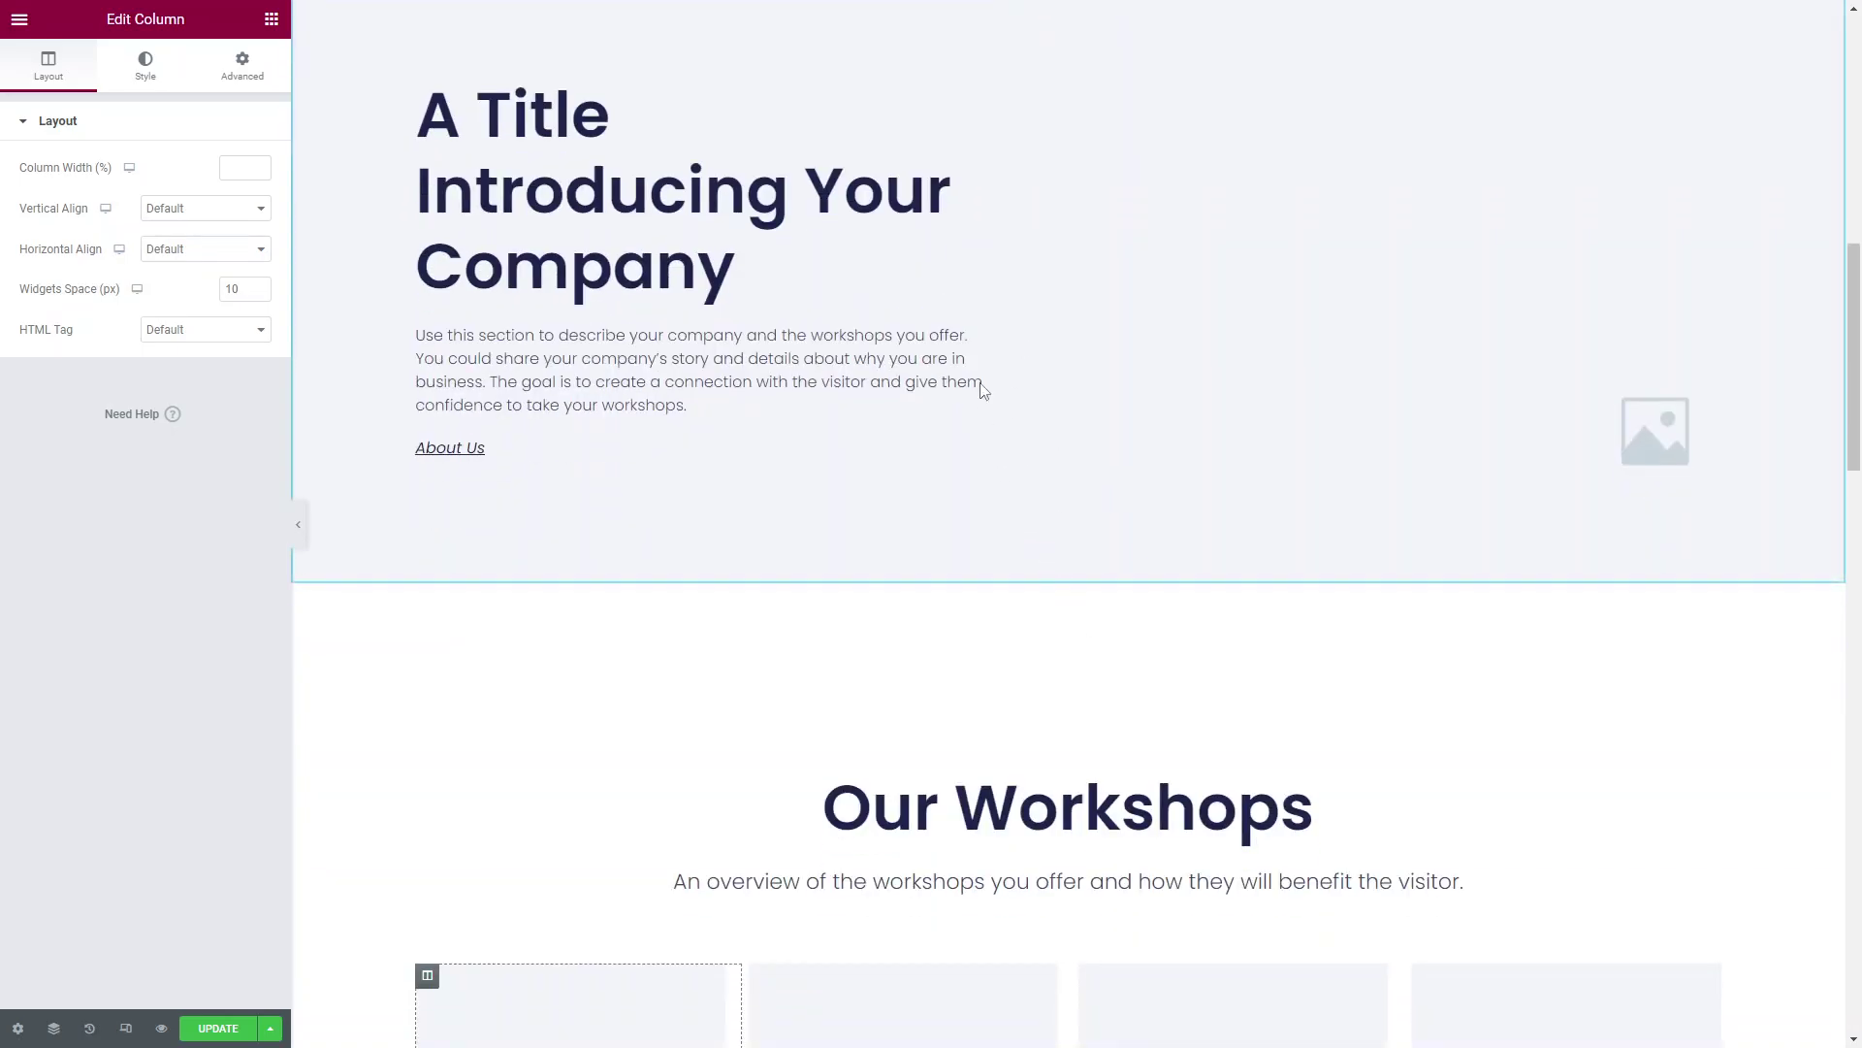
{"action": "scroll", "coordinate": [965, 201], "scroll_direction": "up", "scroll_amount": 5}
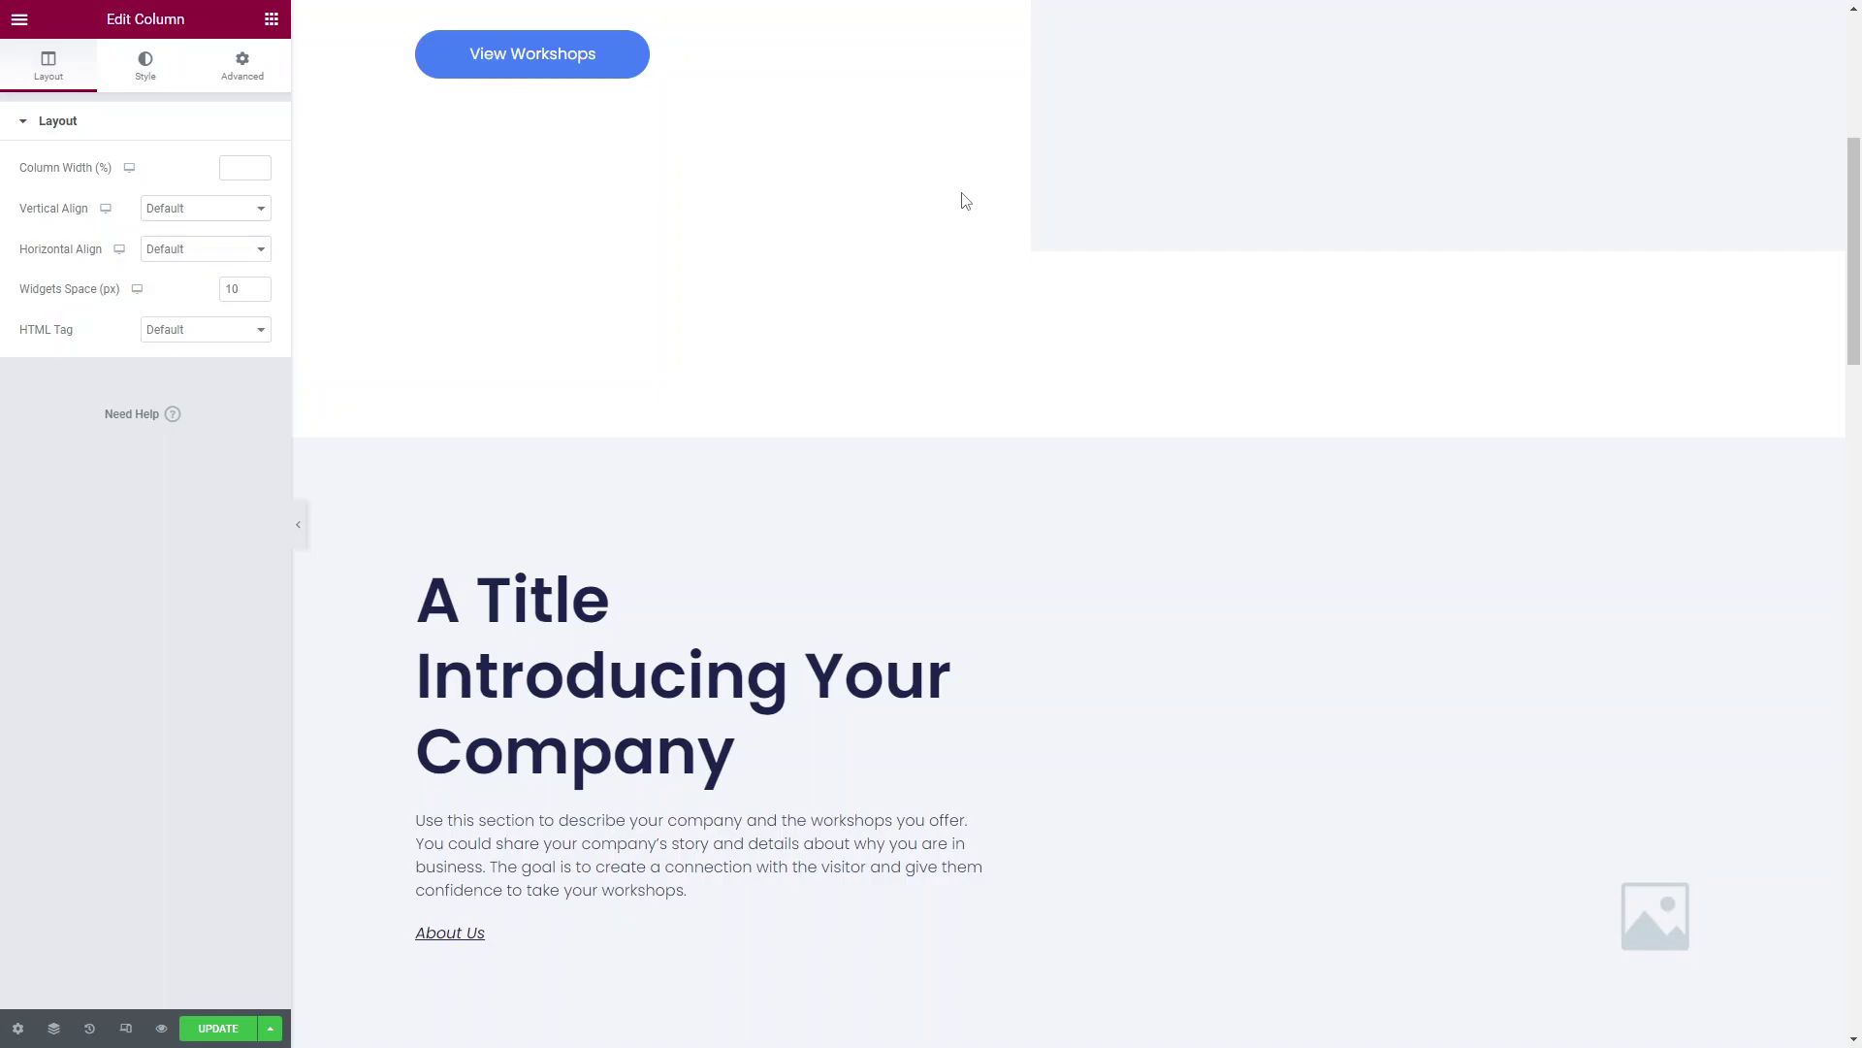
{"action": "scroll", "coordinate": [1106, 330], "scroll_direction": "up", "scroll_amount": 6}
{"action": "scroll", "coordinate": [1109, 312], "scroll_direction": "down", "scroll_amount": 15}
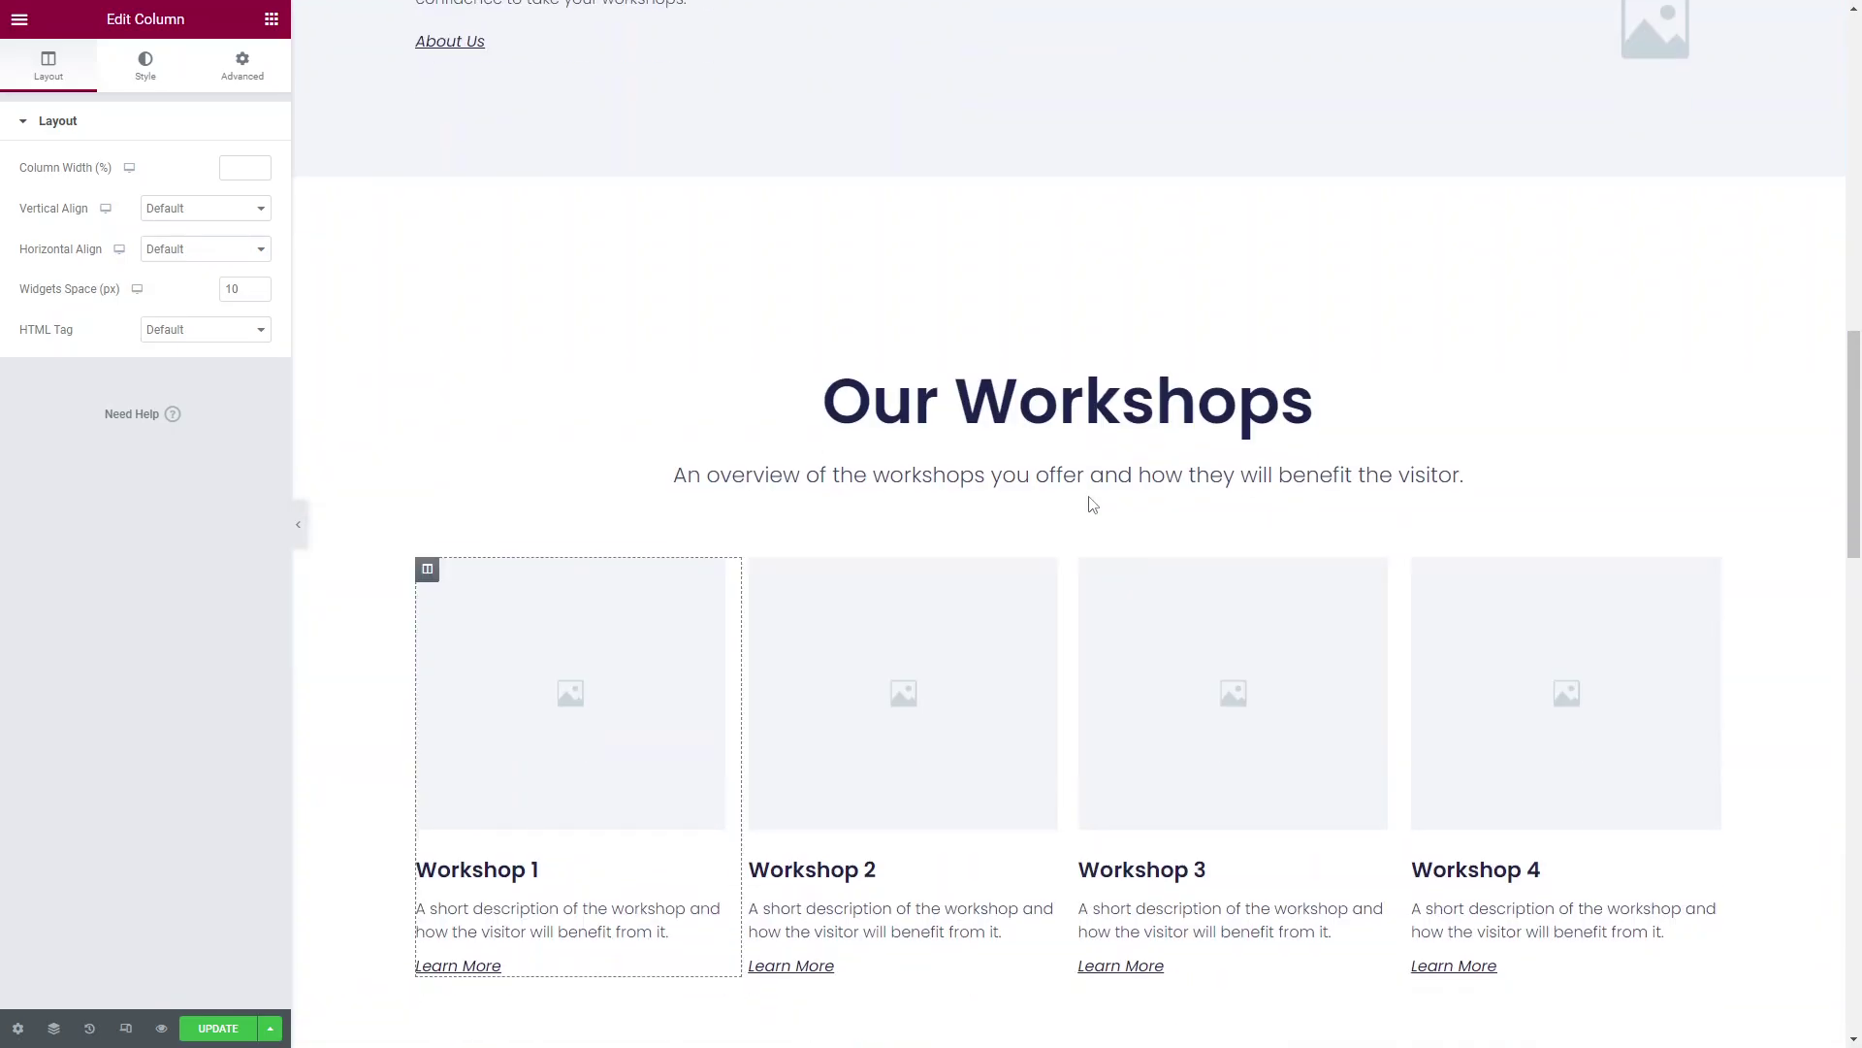
{"action": "scroll", "coordinate": [1068, 324], "scroll_direction": "down", "scroll_amount": 8}
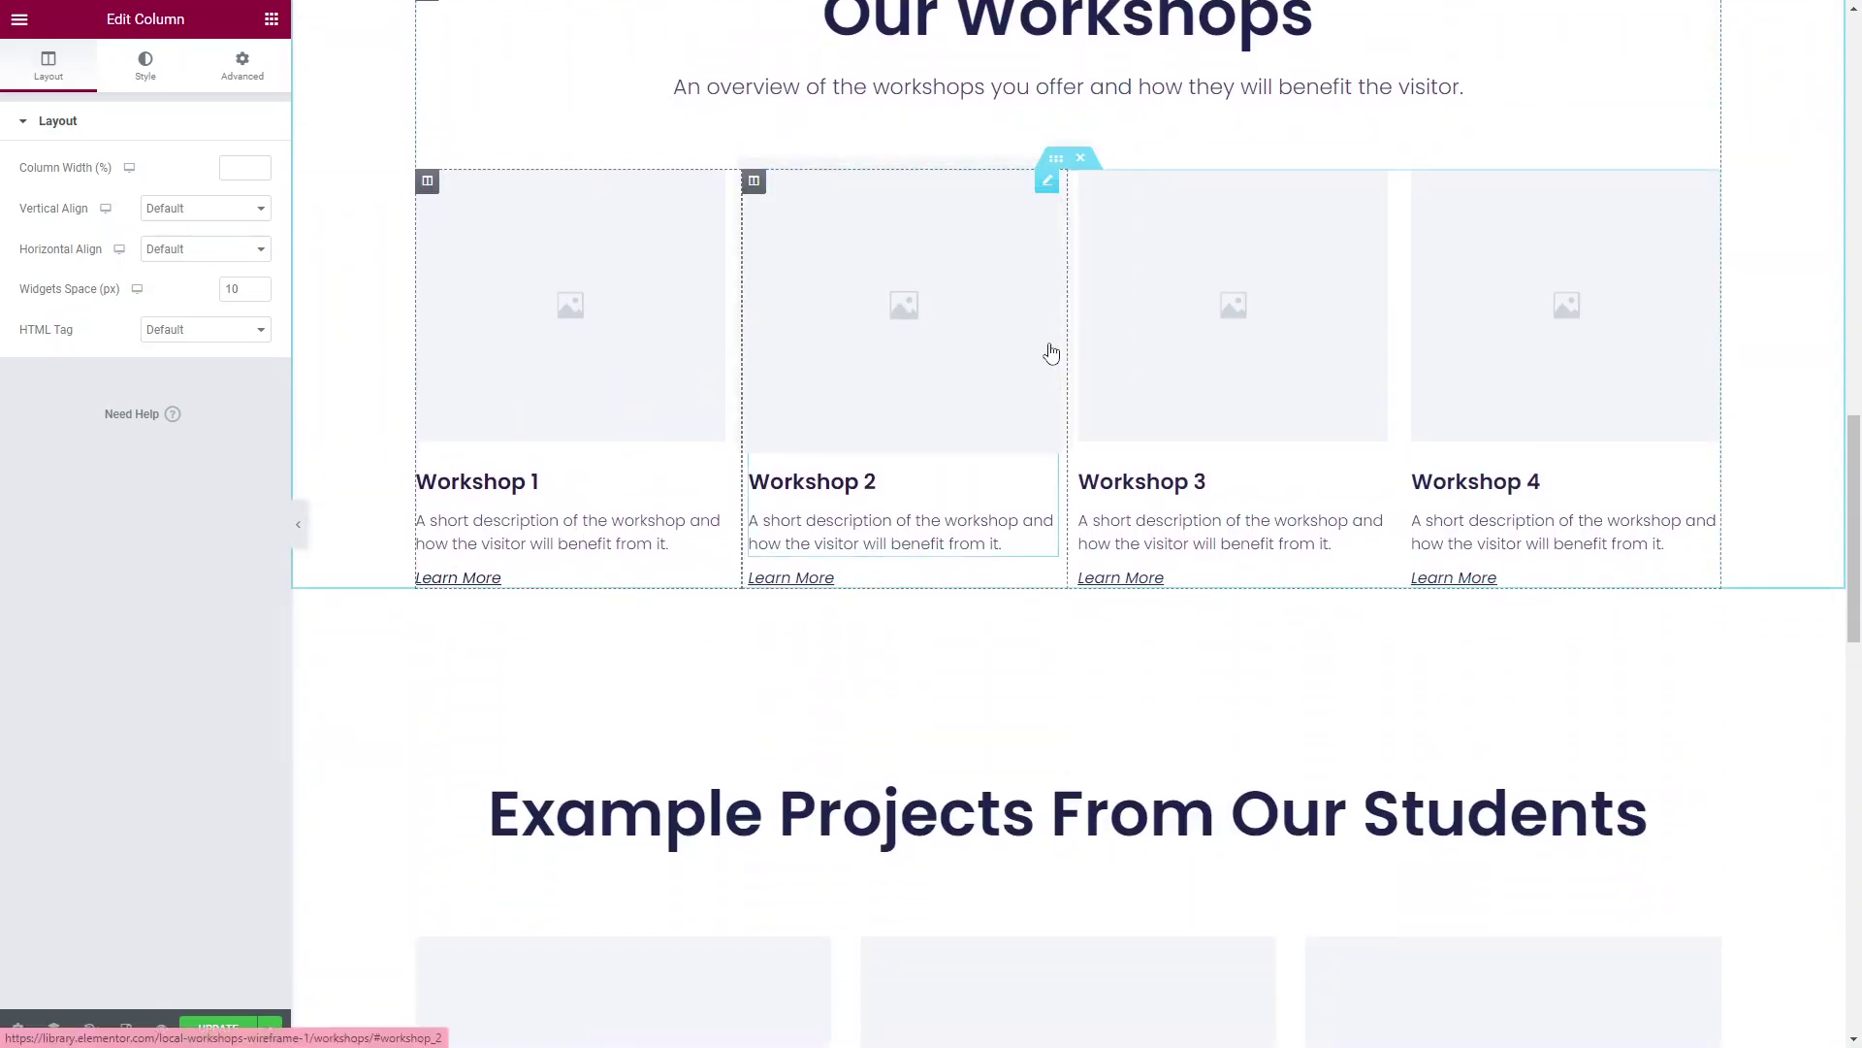
{"action": "scroll", "coordinate": [1057, 344], "scroll_direction": "down", "scroll_amount": 5}
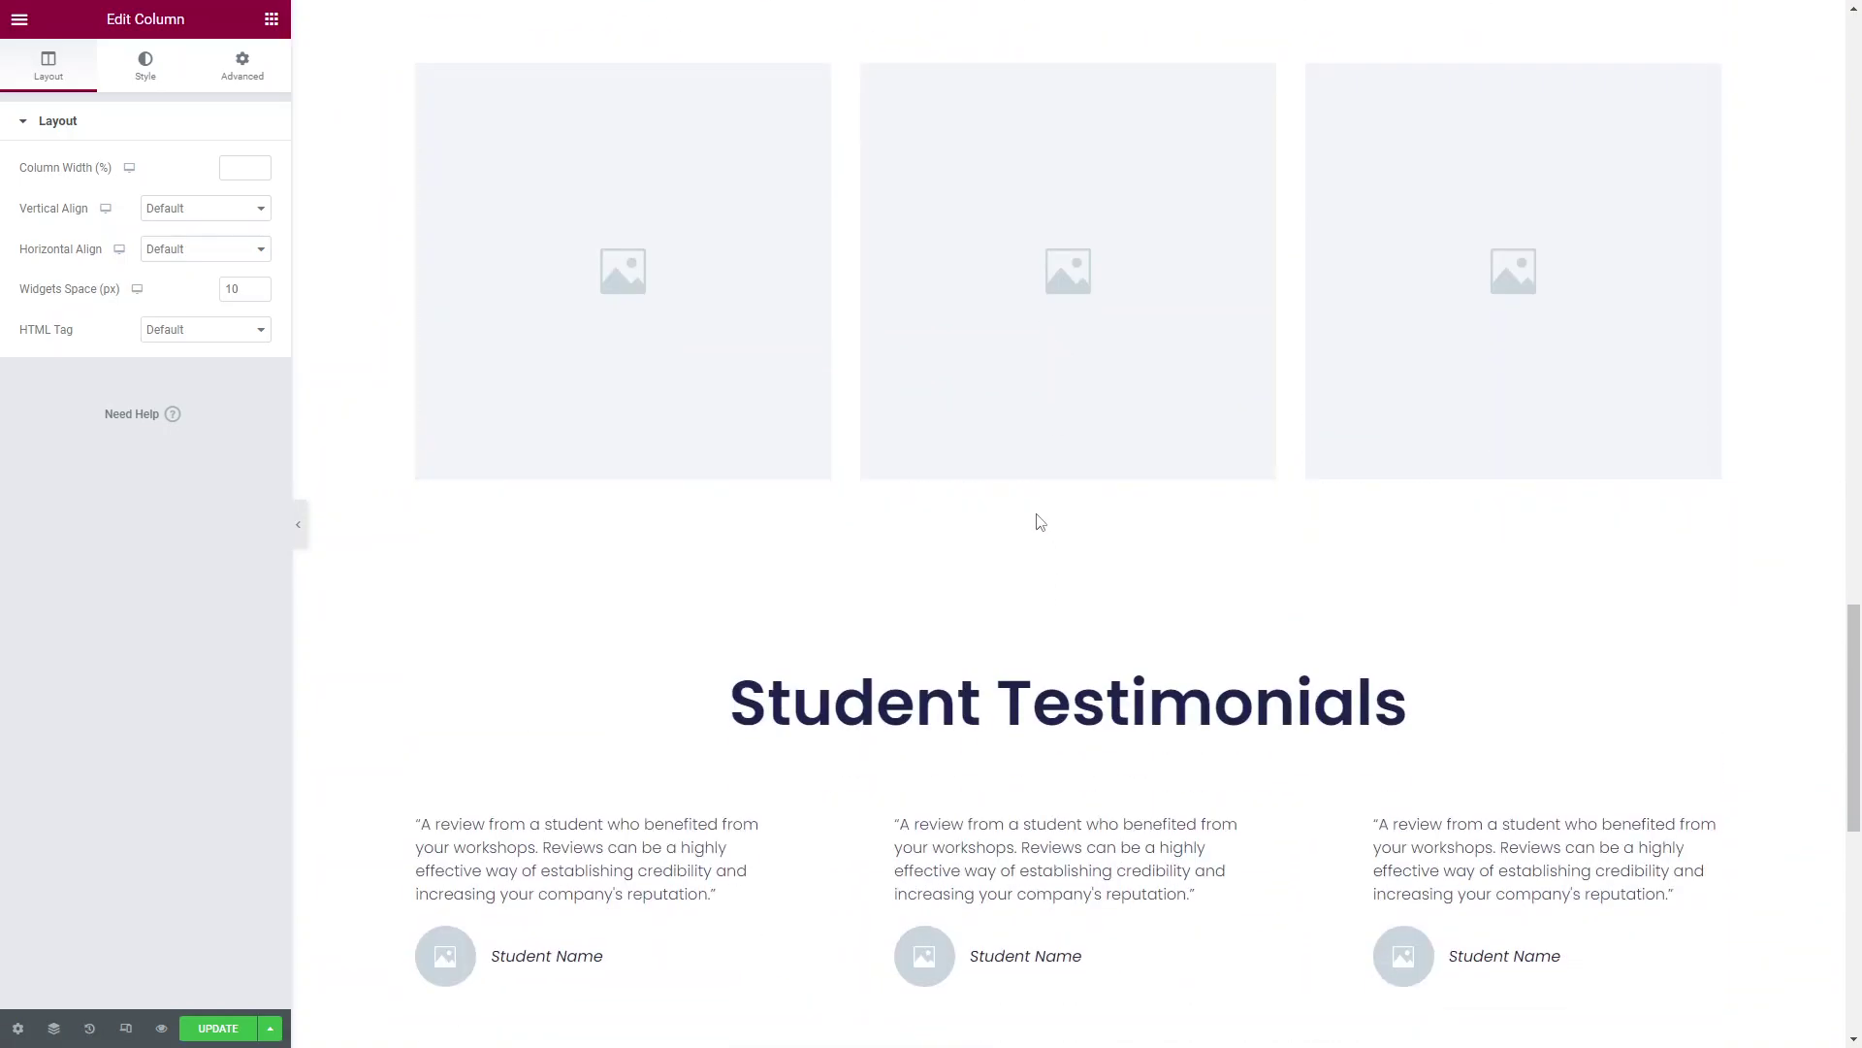
{"action": "scroll", "coordinate": [1180, 511], "scroll_direction": "down", "scroll_amount": 9}
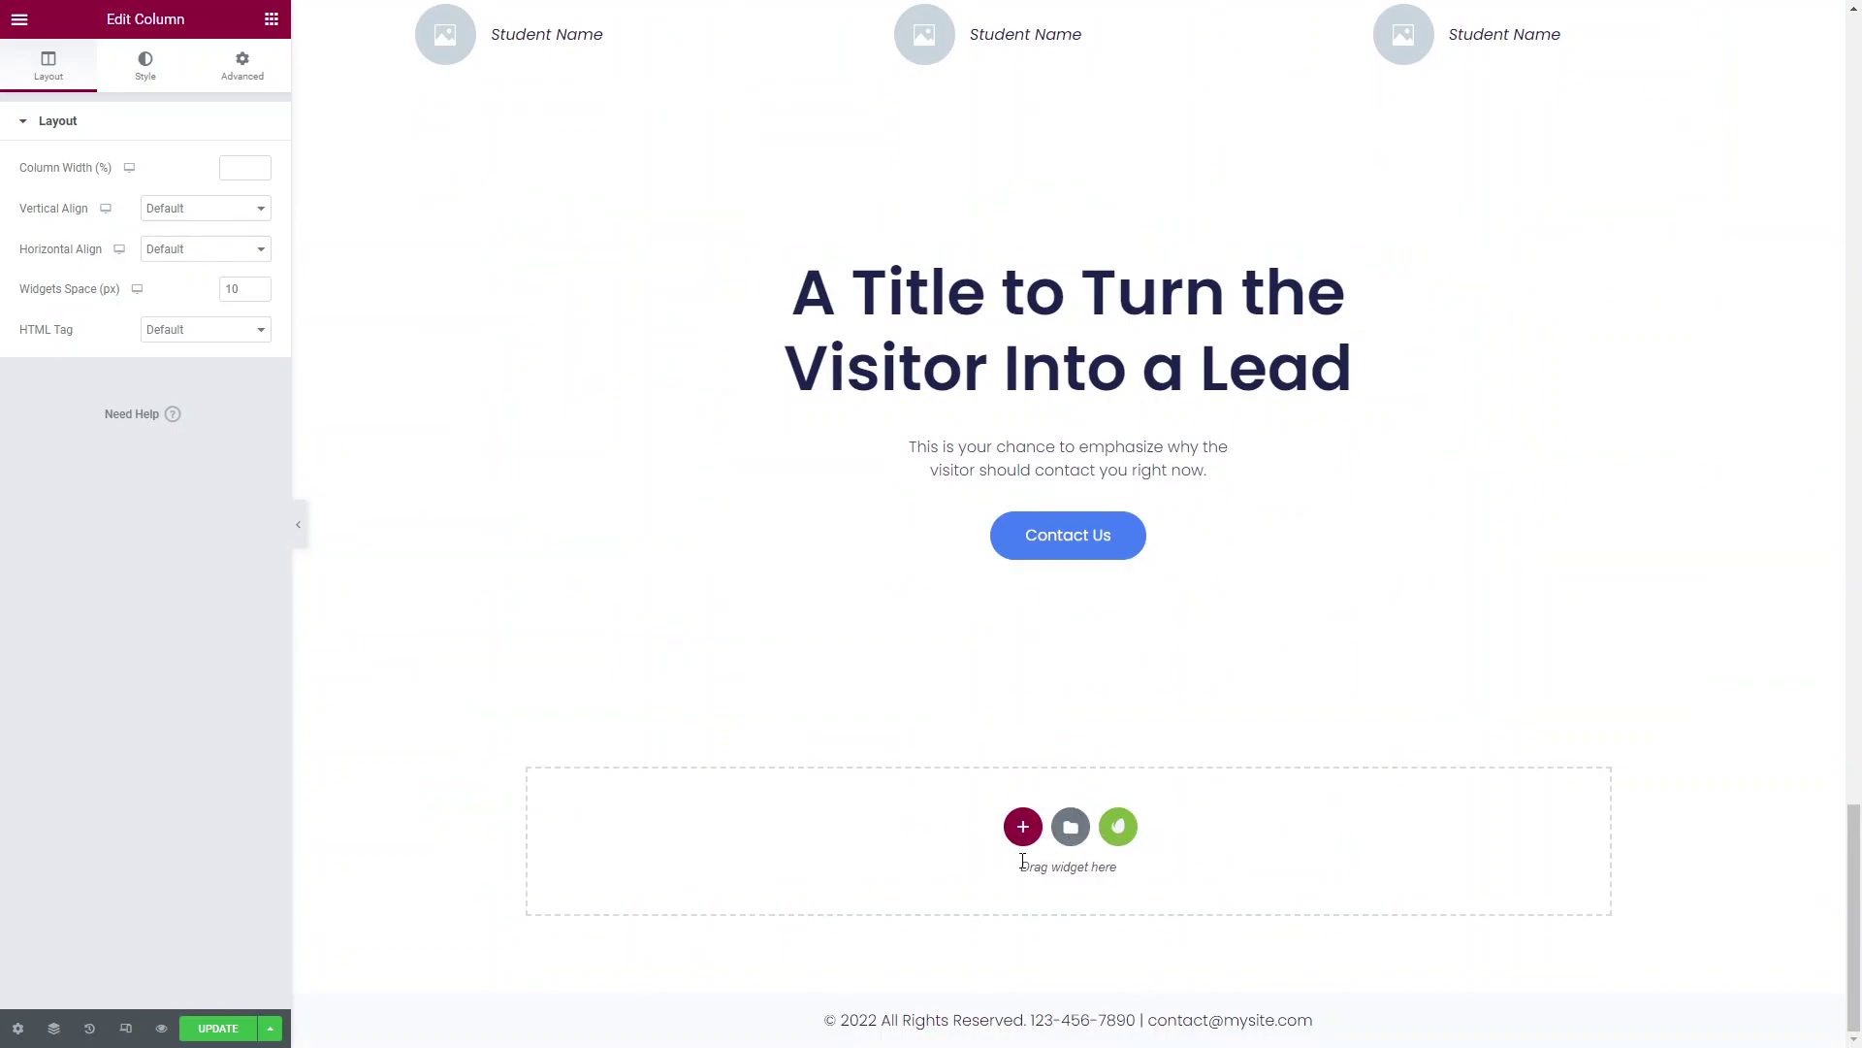
{"action": "left_click", "coordinate": [1072, 828]}
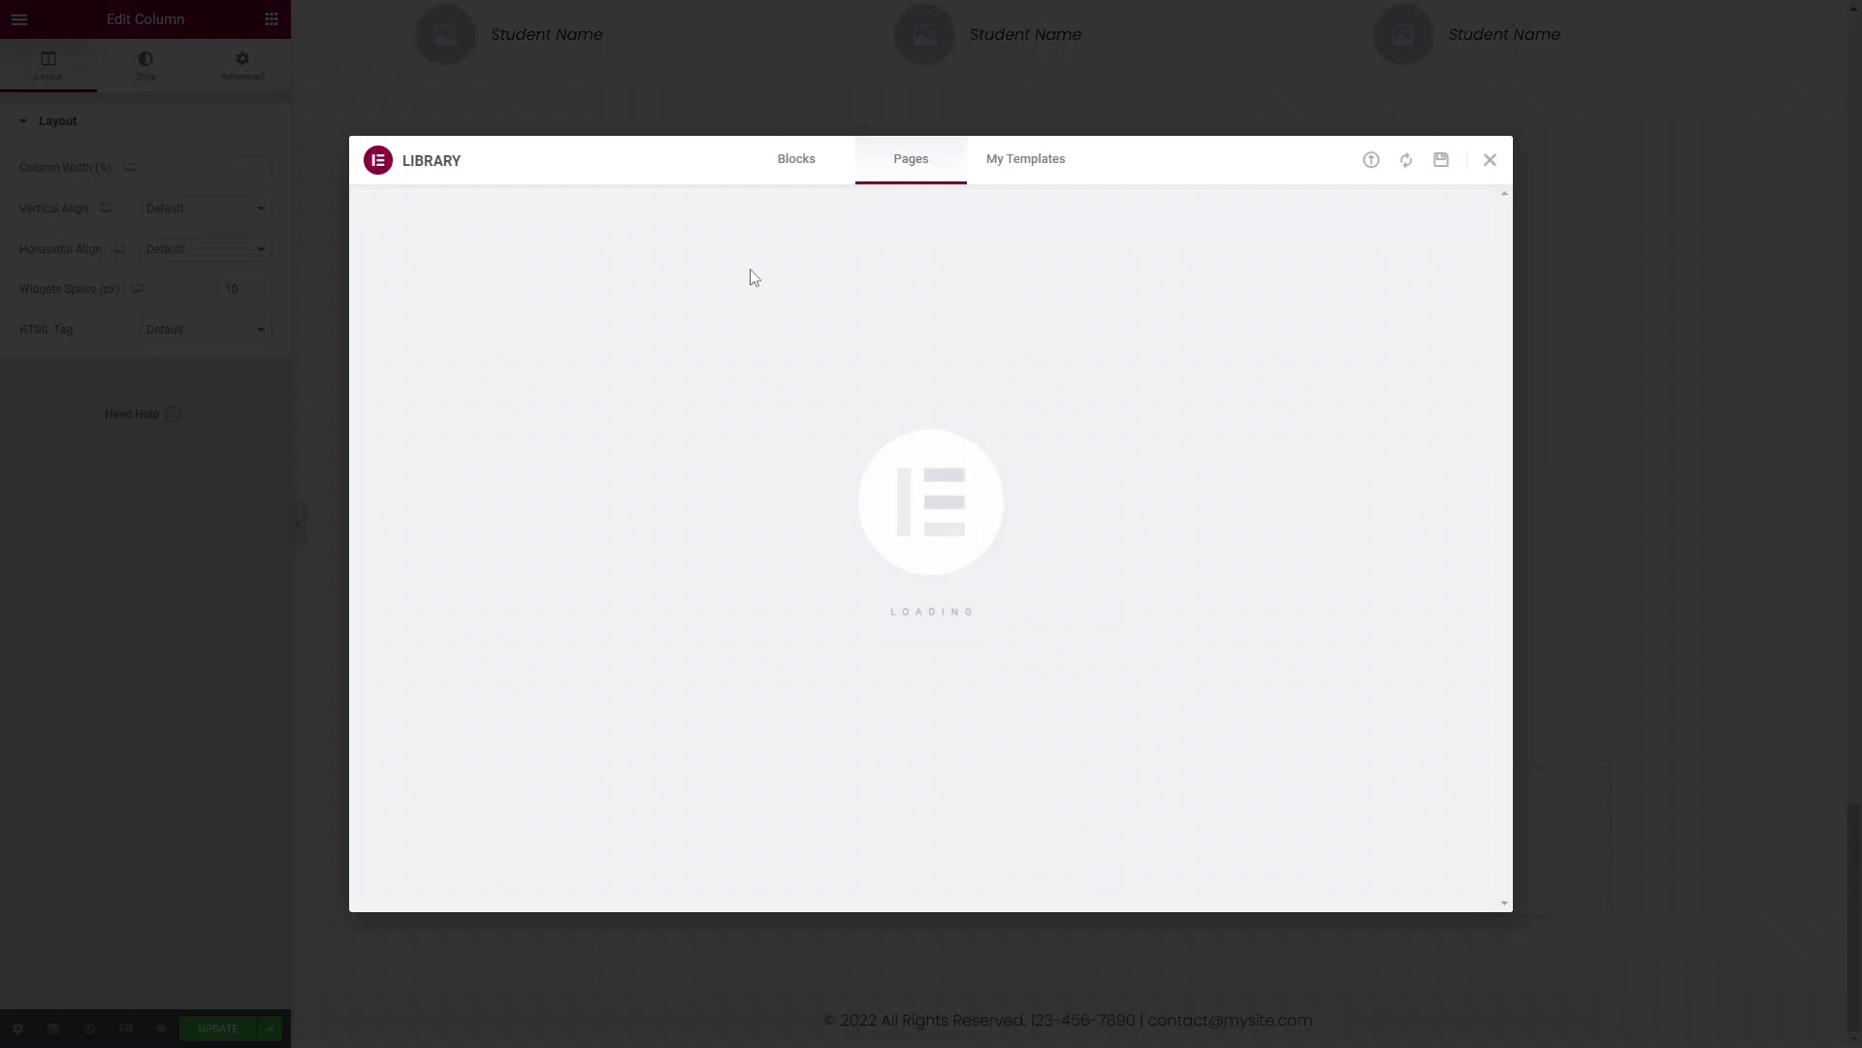
{"action": "left_click", "coordinate": [796, 177]}
Filter the blocks to the Call To Action category and browse the results.
{"action": "scroll", "coordinate": [1022, 621], "scroll_direction": "down", "scroll_amount": 15}
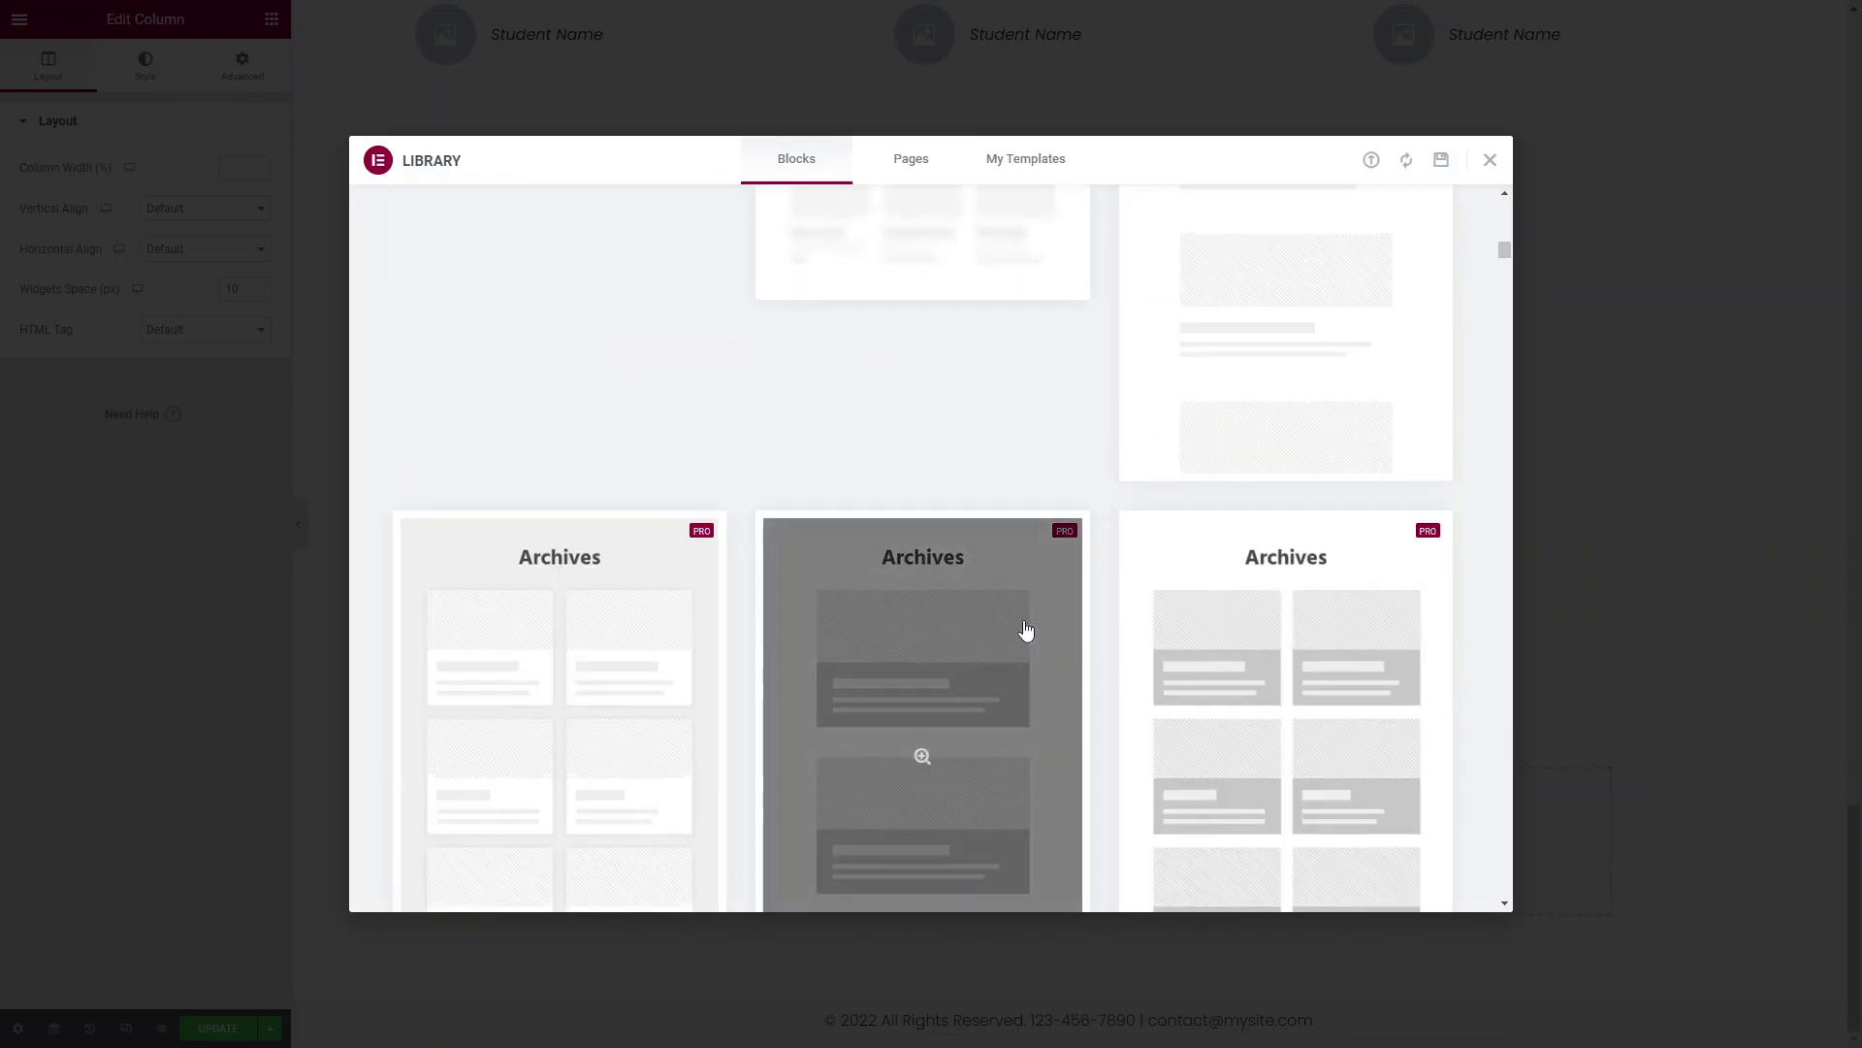
{"action": "scroll", "coordinate": [1025, 631], "scroll_direction": "up", "scroll_amount": 15}
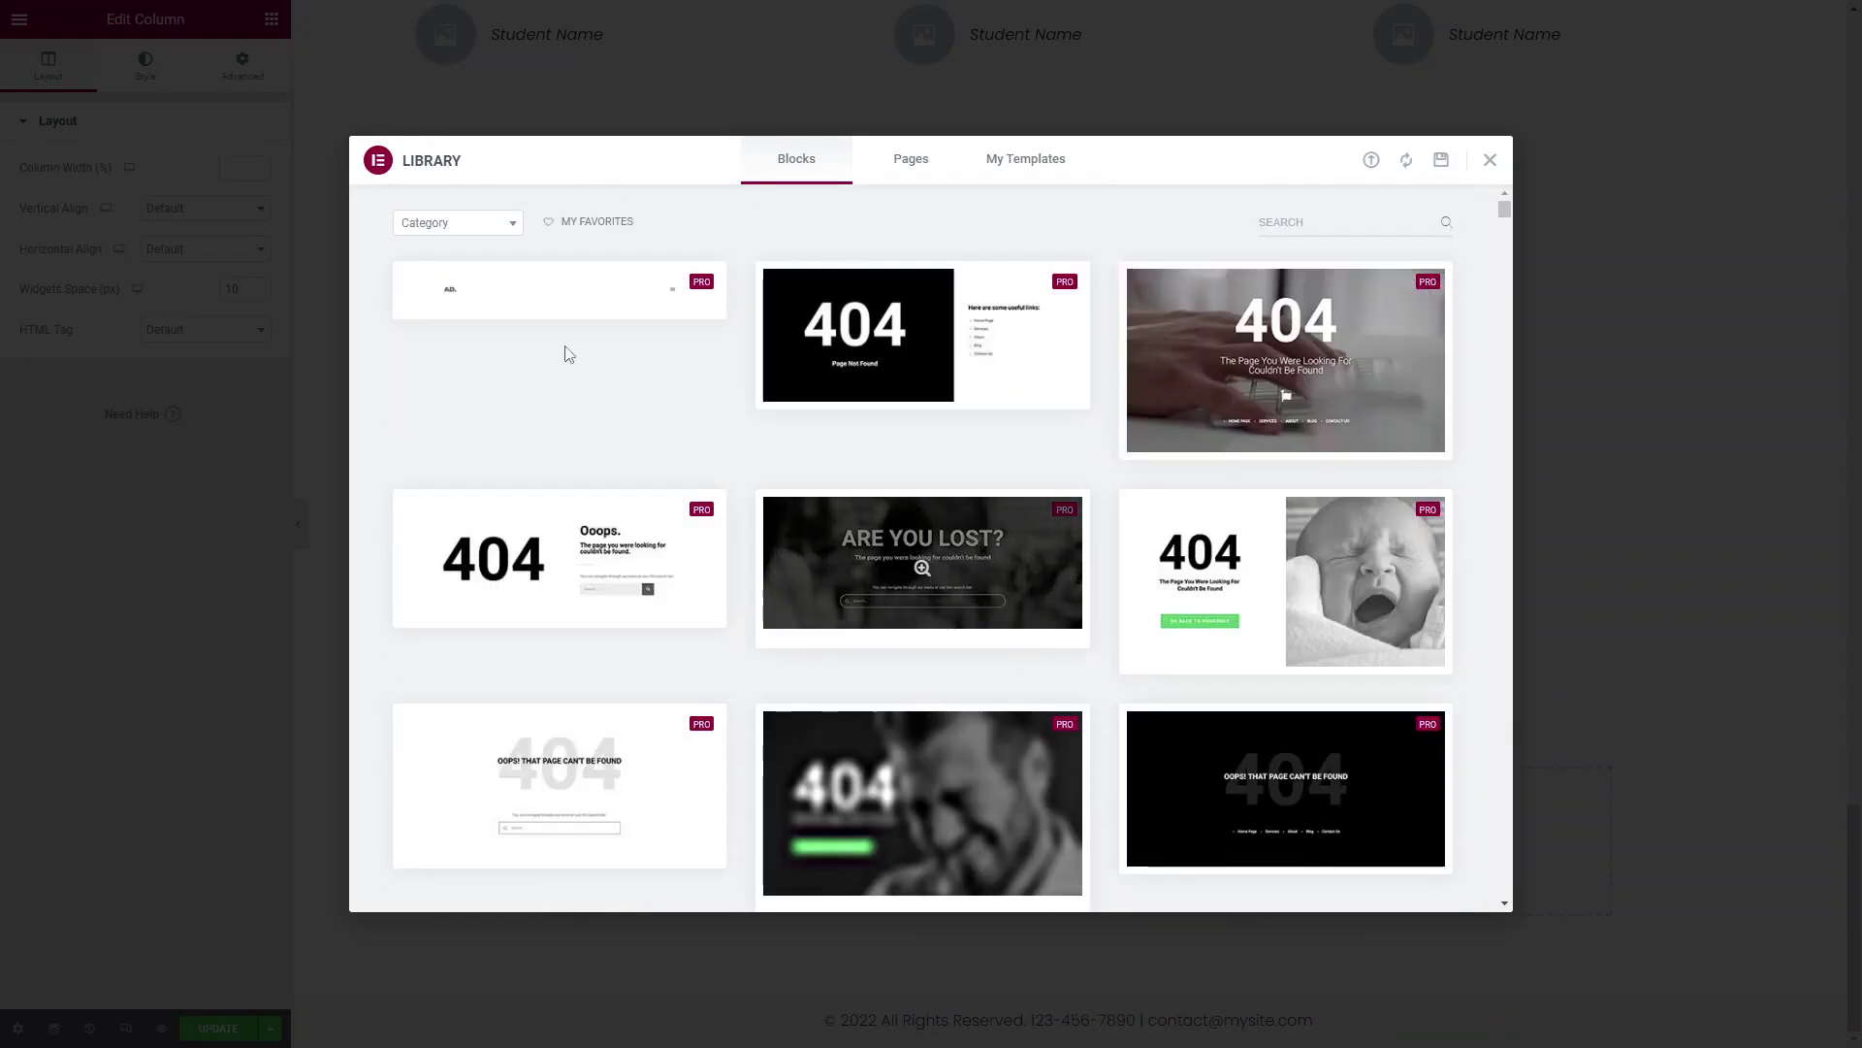
{"action": "left_click", "coordinate": [501, 229]}
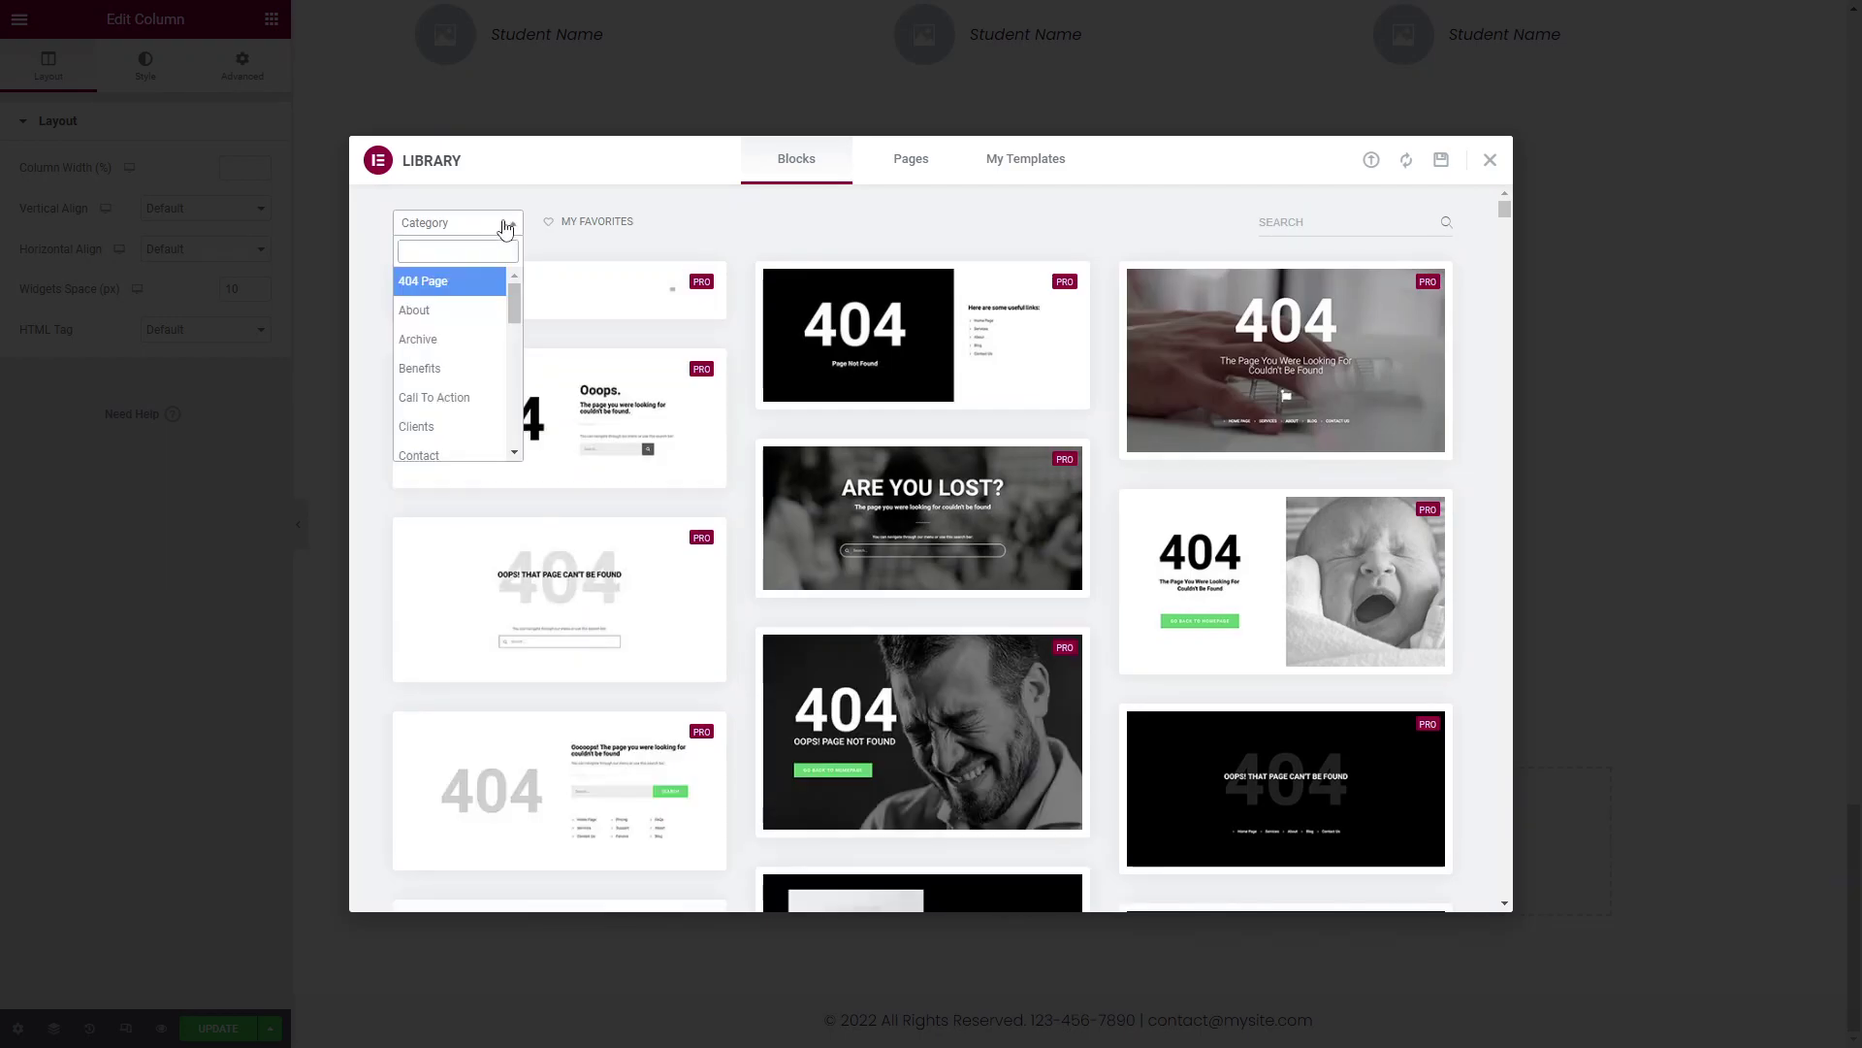
{"action": "left_click", "coordinate": [472, 399]}
{"action": "mouse_move", "coordinate": [994, 520]}
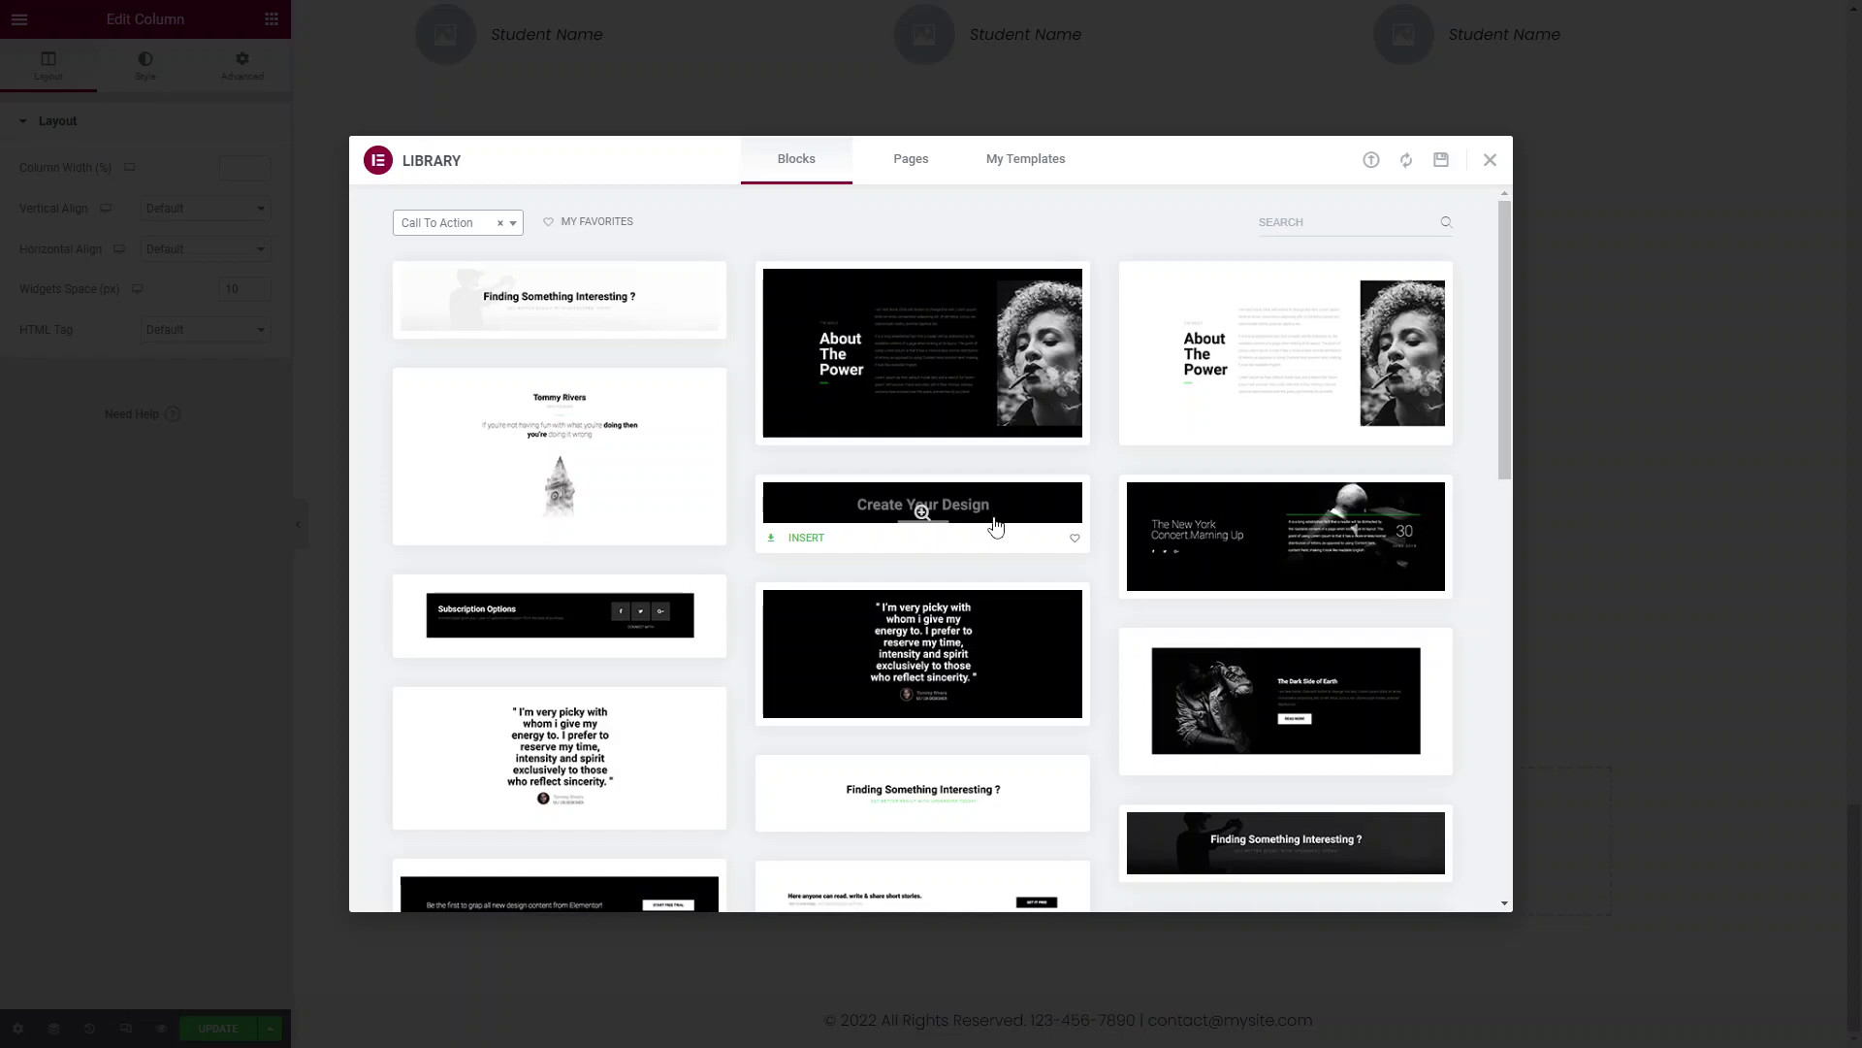
{"action": "scroll", "coordinate": [990, 534], "scroll_direction": "down", "scroll_amount": 4}
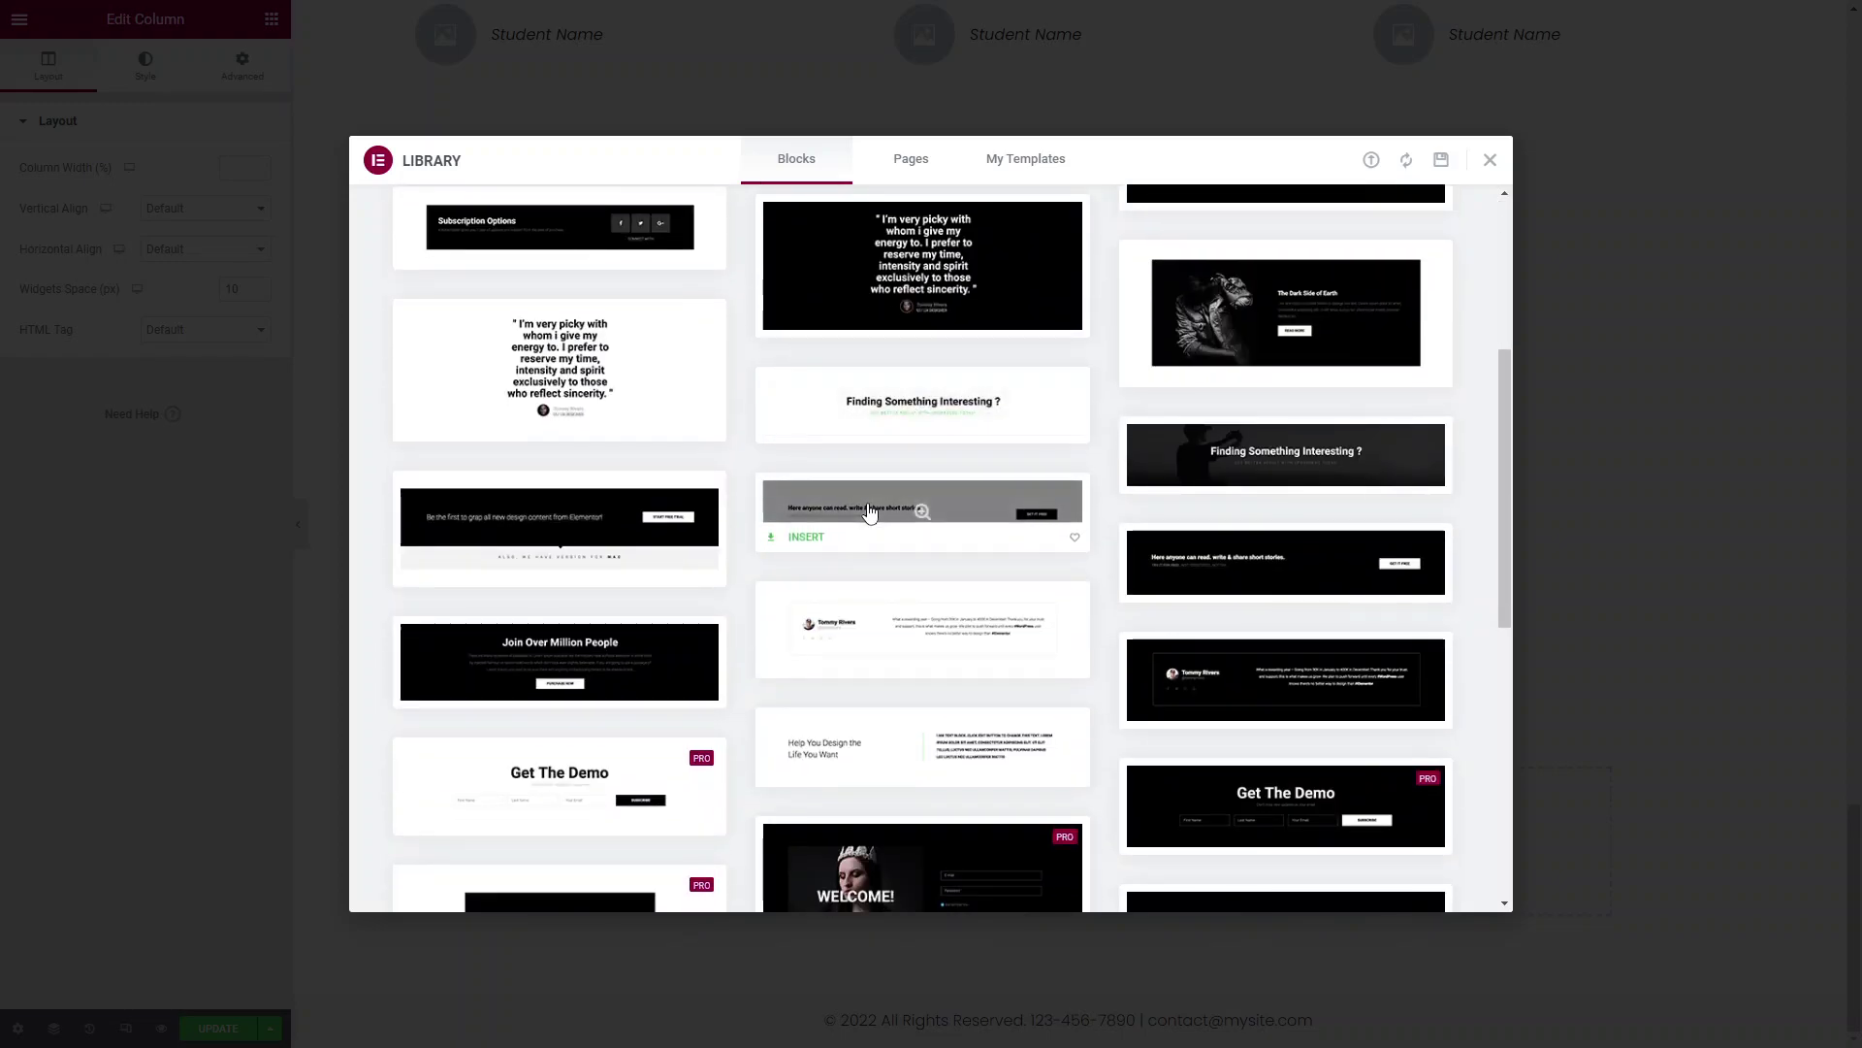
{"action": "scroll", "coordinate": [882, 524], "scroll_direction": "down", "scroll_amount": 5}
{"action": "mouse_move", "coordinate": [869, 530]}
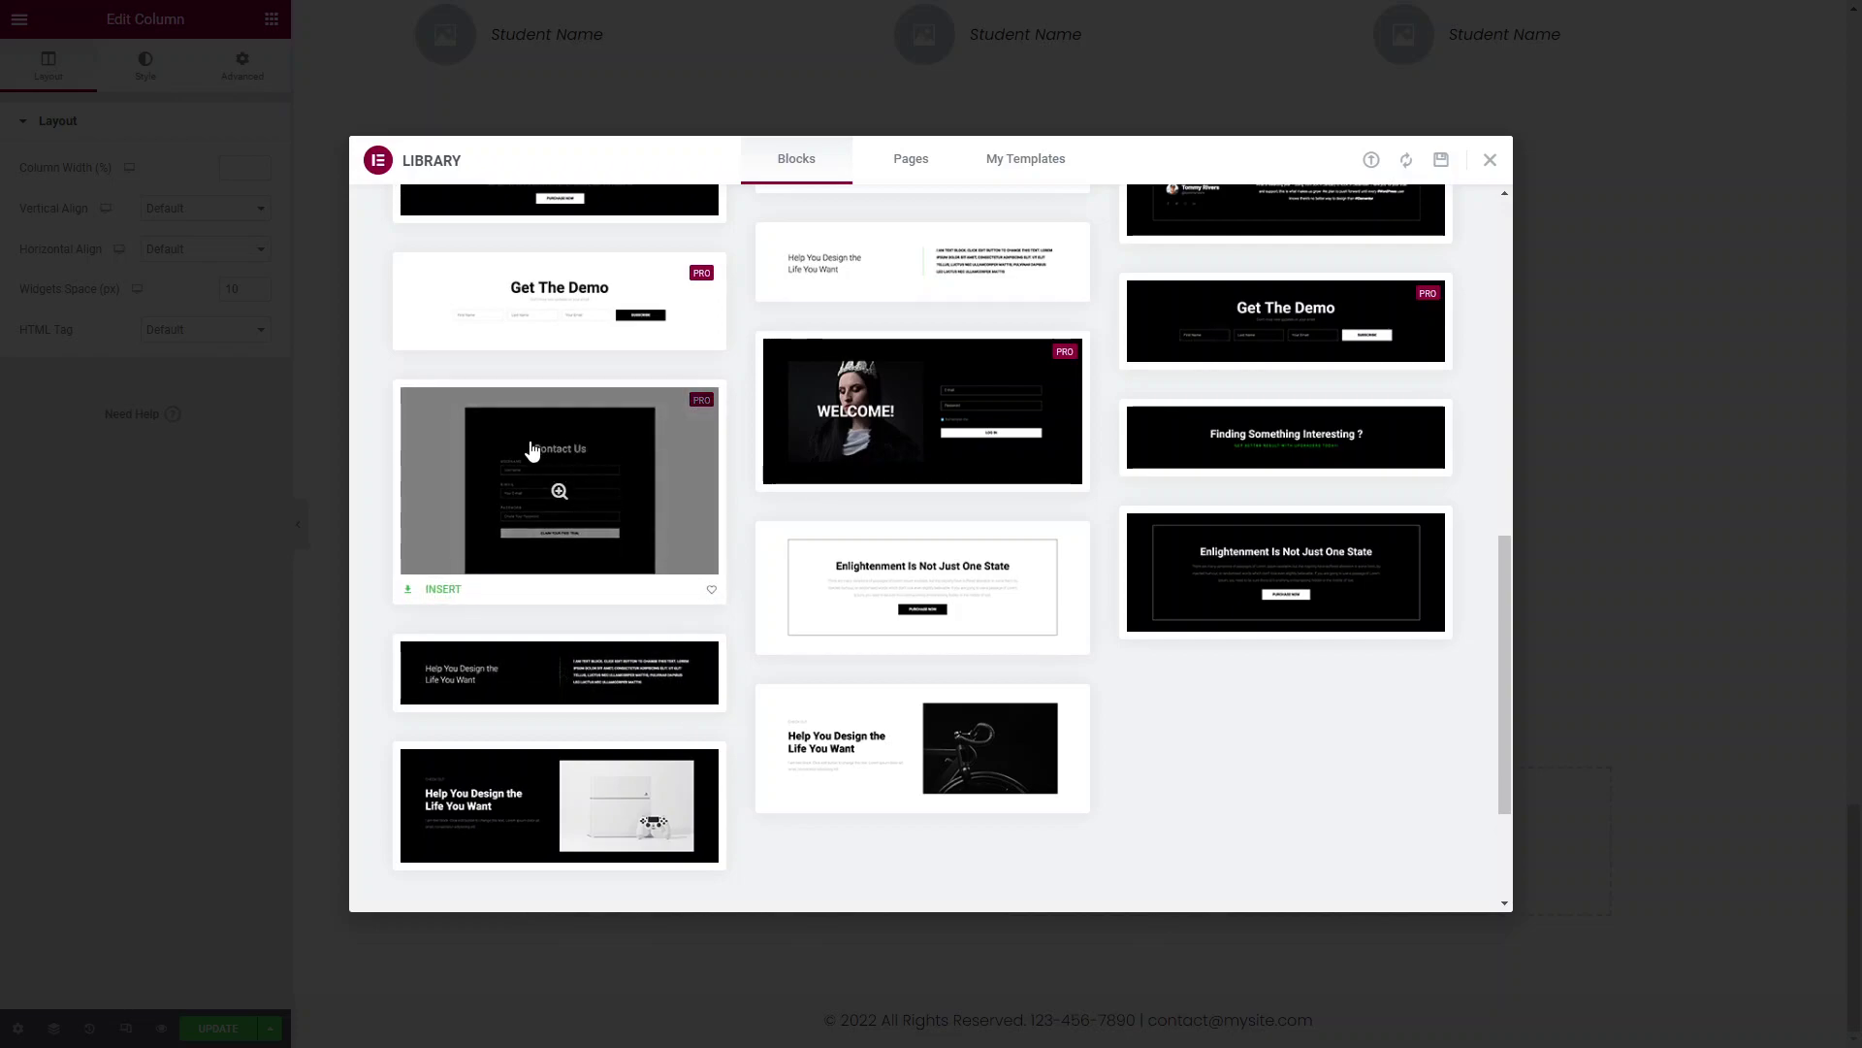
Switch the block category filter to Faq.
{"action": "scroll", "coordinate": [859, 523], "scroll_direction": "up", "scroll_amount": 1}
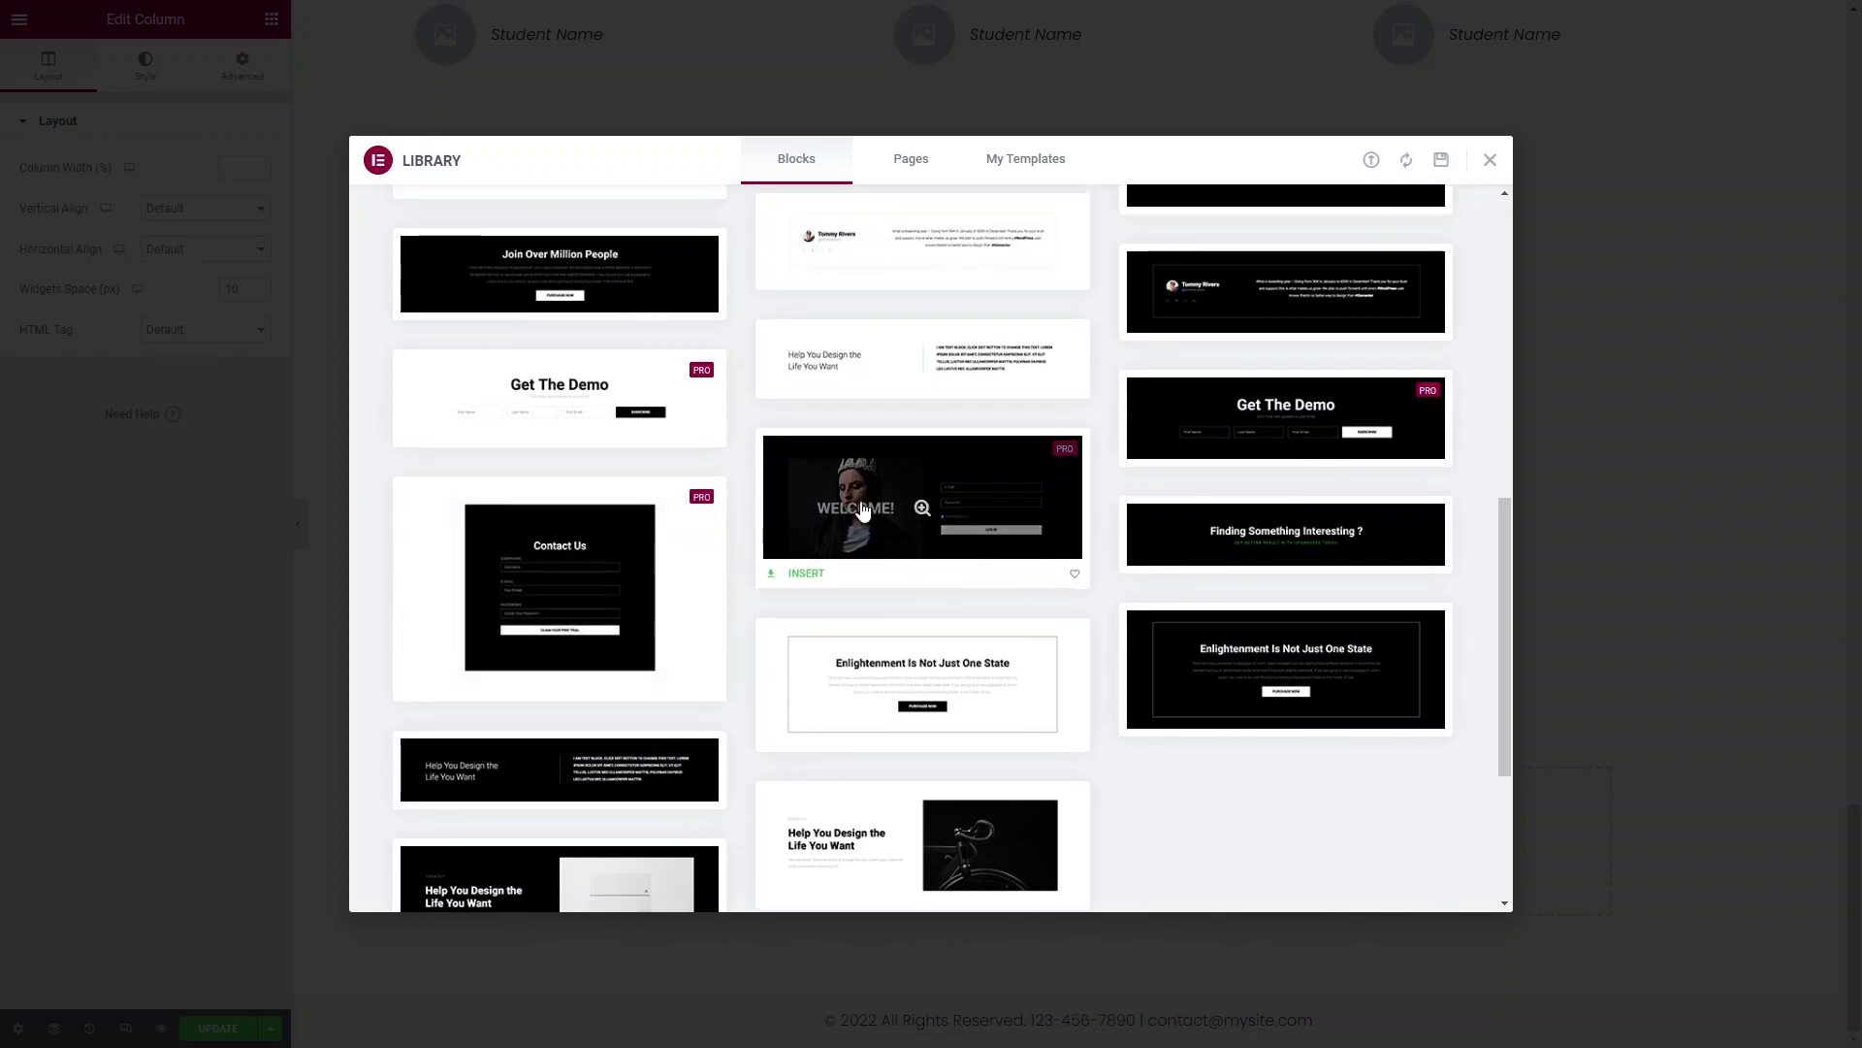
{"action": "scroll", "coordinate": [1152, 555], "scroll_direction": "up", "scroll_amount": 5}
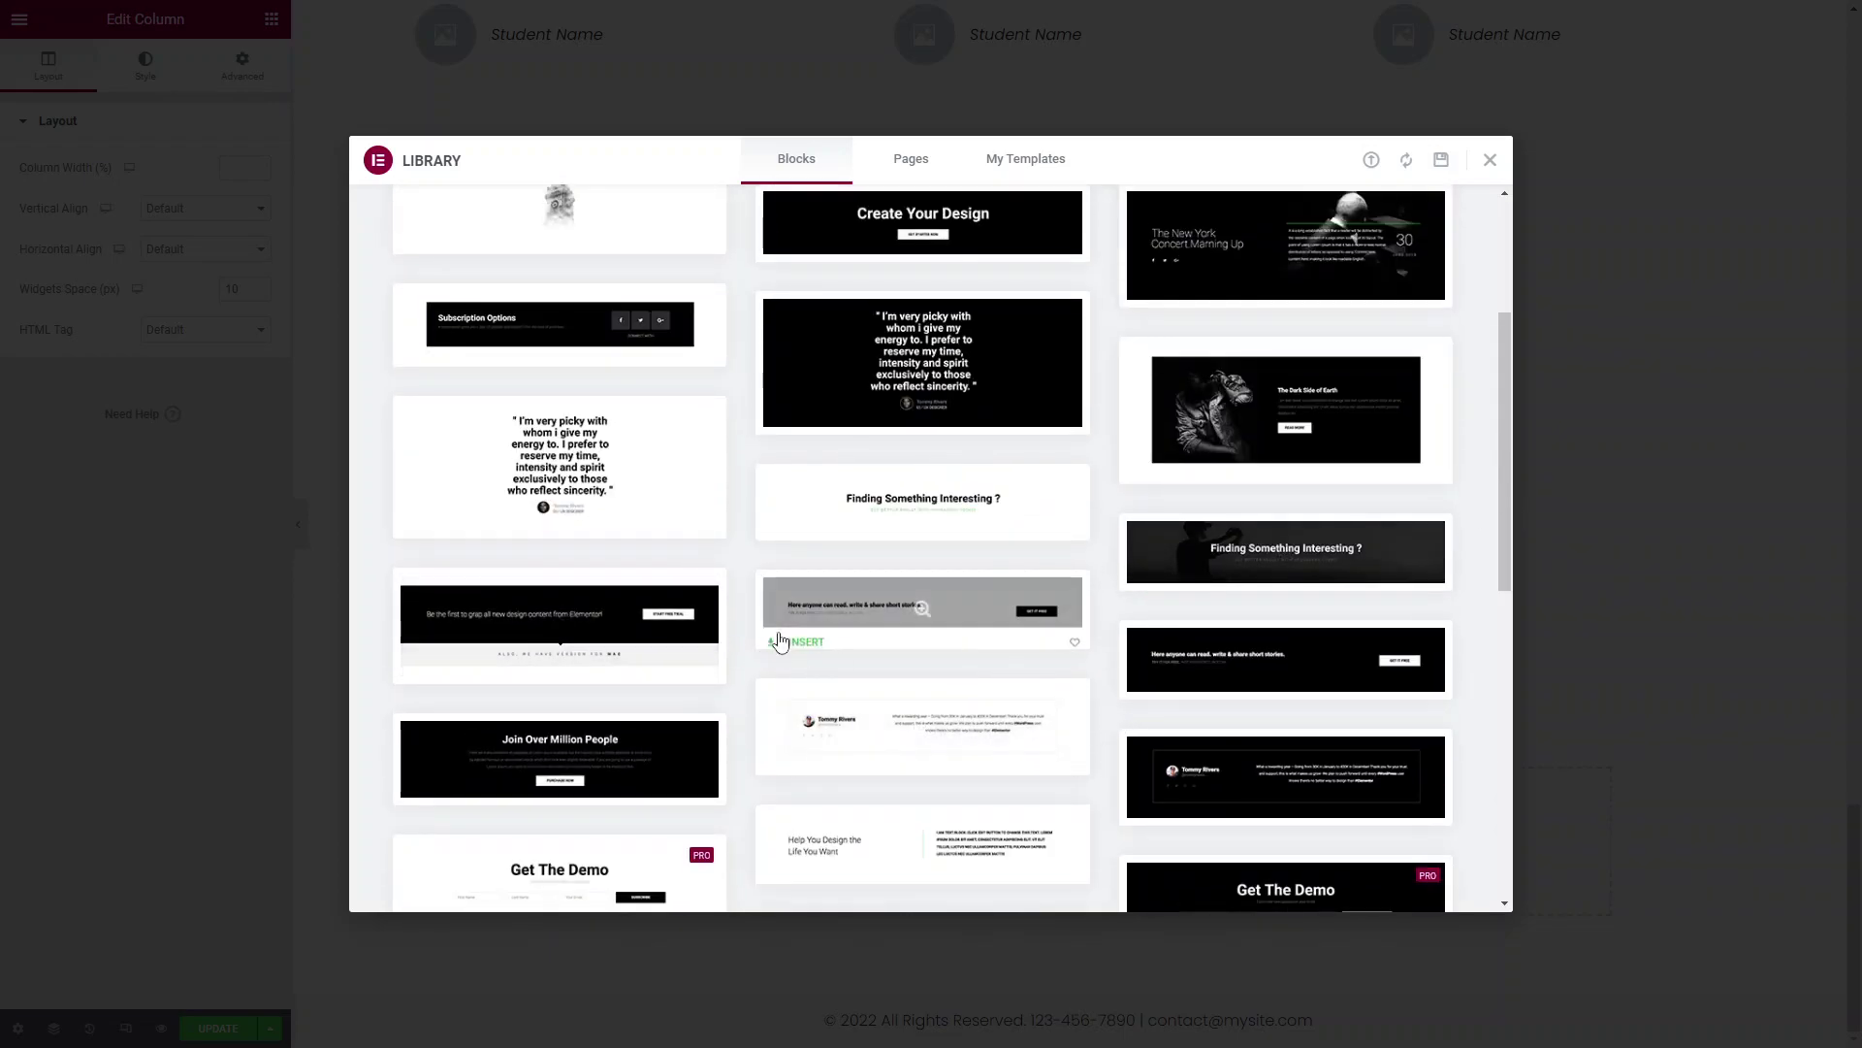
{"action": "scroll", "coordinate": [777, 644], "scroll_direction": "up", "scroll_amount": 3}
{"action": "left_click", "coordinate": [434, 220]}
{"action": "scroll", "coordinate": [456, 349], "scroll_direction": "up", "scroll_amount": 3}
{"action": "left_click", "coordinate": [457, 321]}
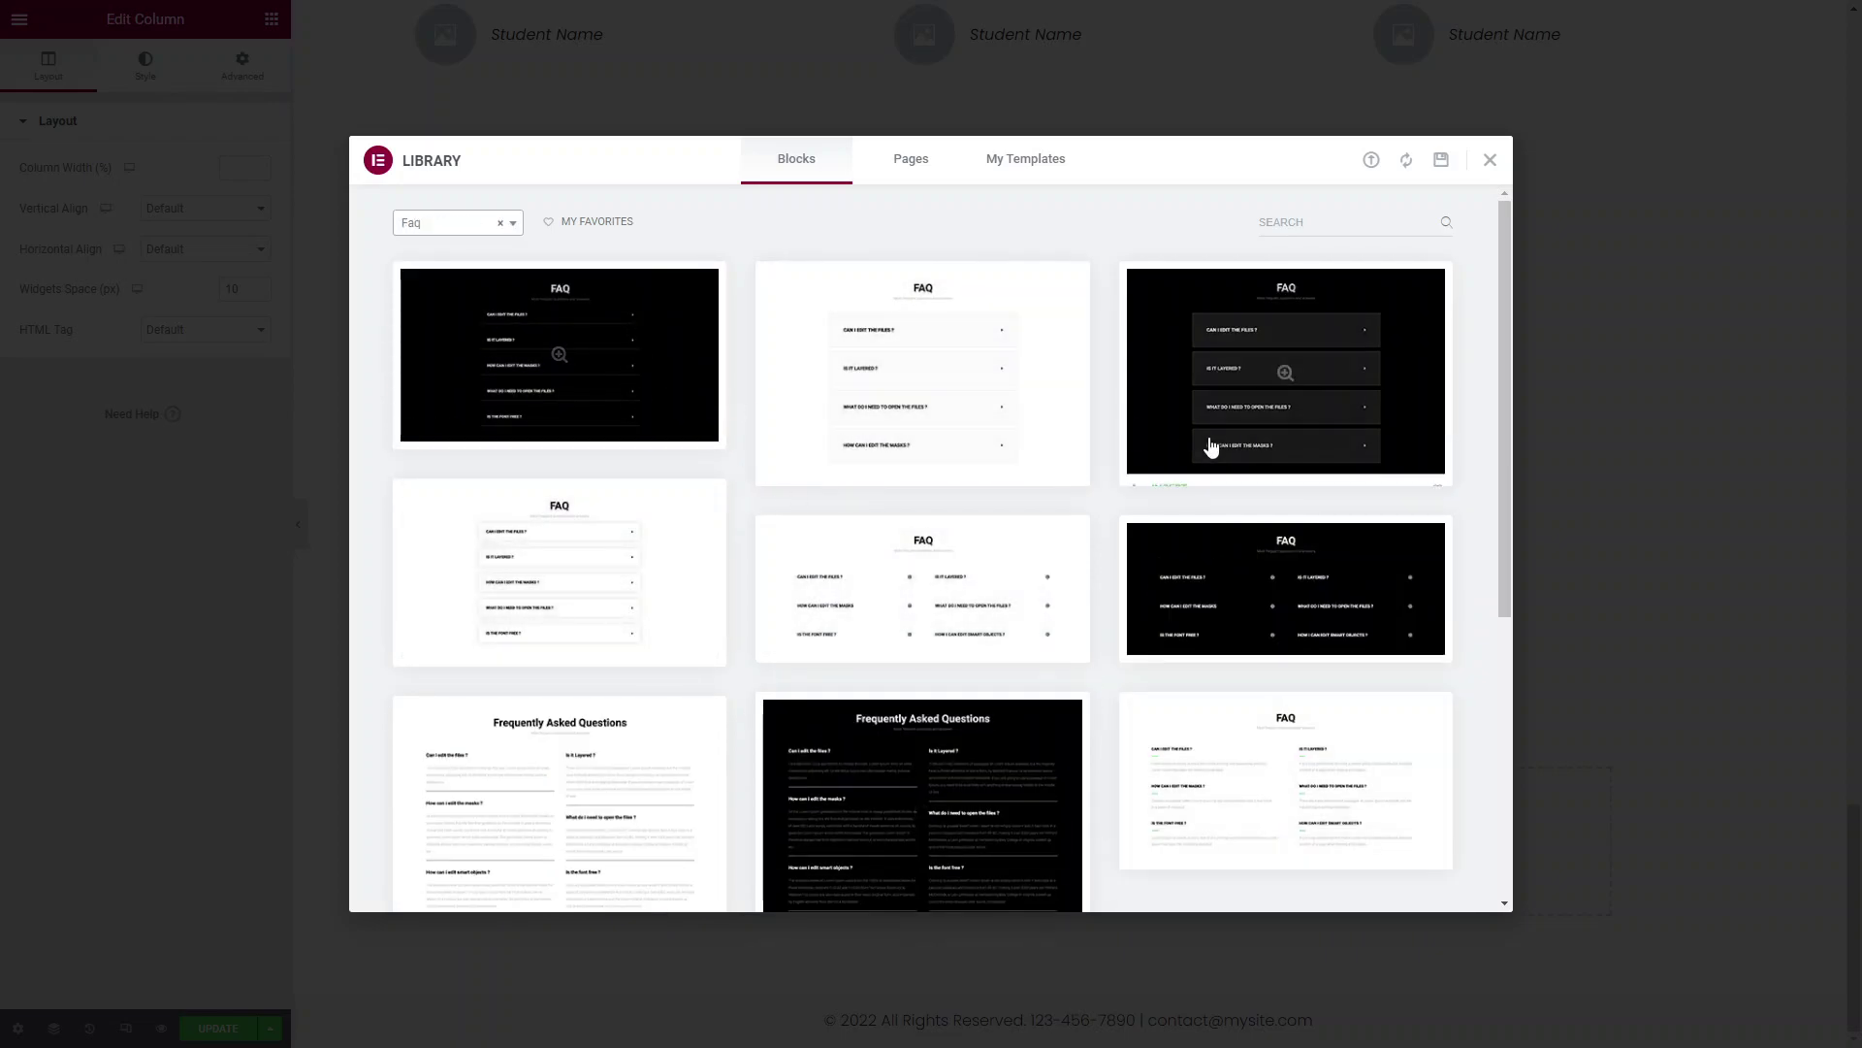
Preview the light five-question FAQ accordion and insert it below the call-to-action.
{"action": "scroll", "coordinate": [1226, 457], "scroll_direction": "down", "scroll_amount": 5}
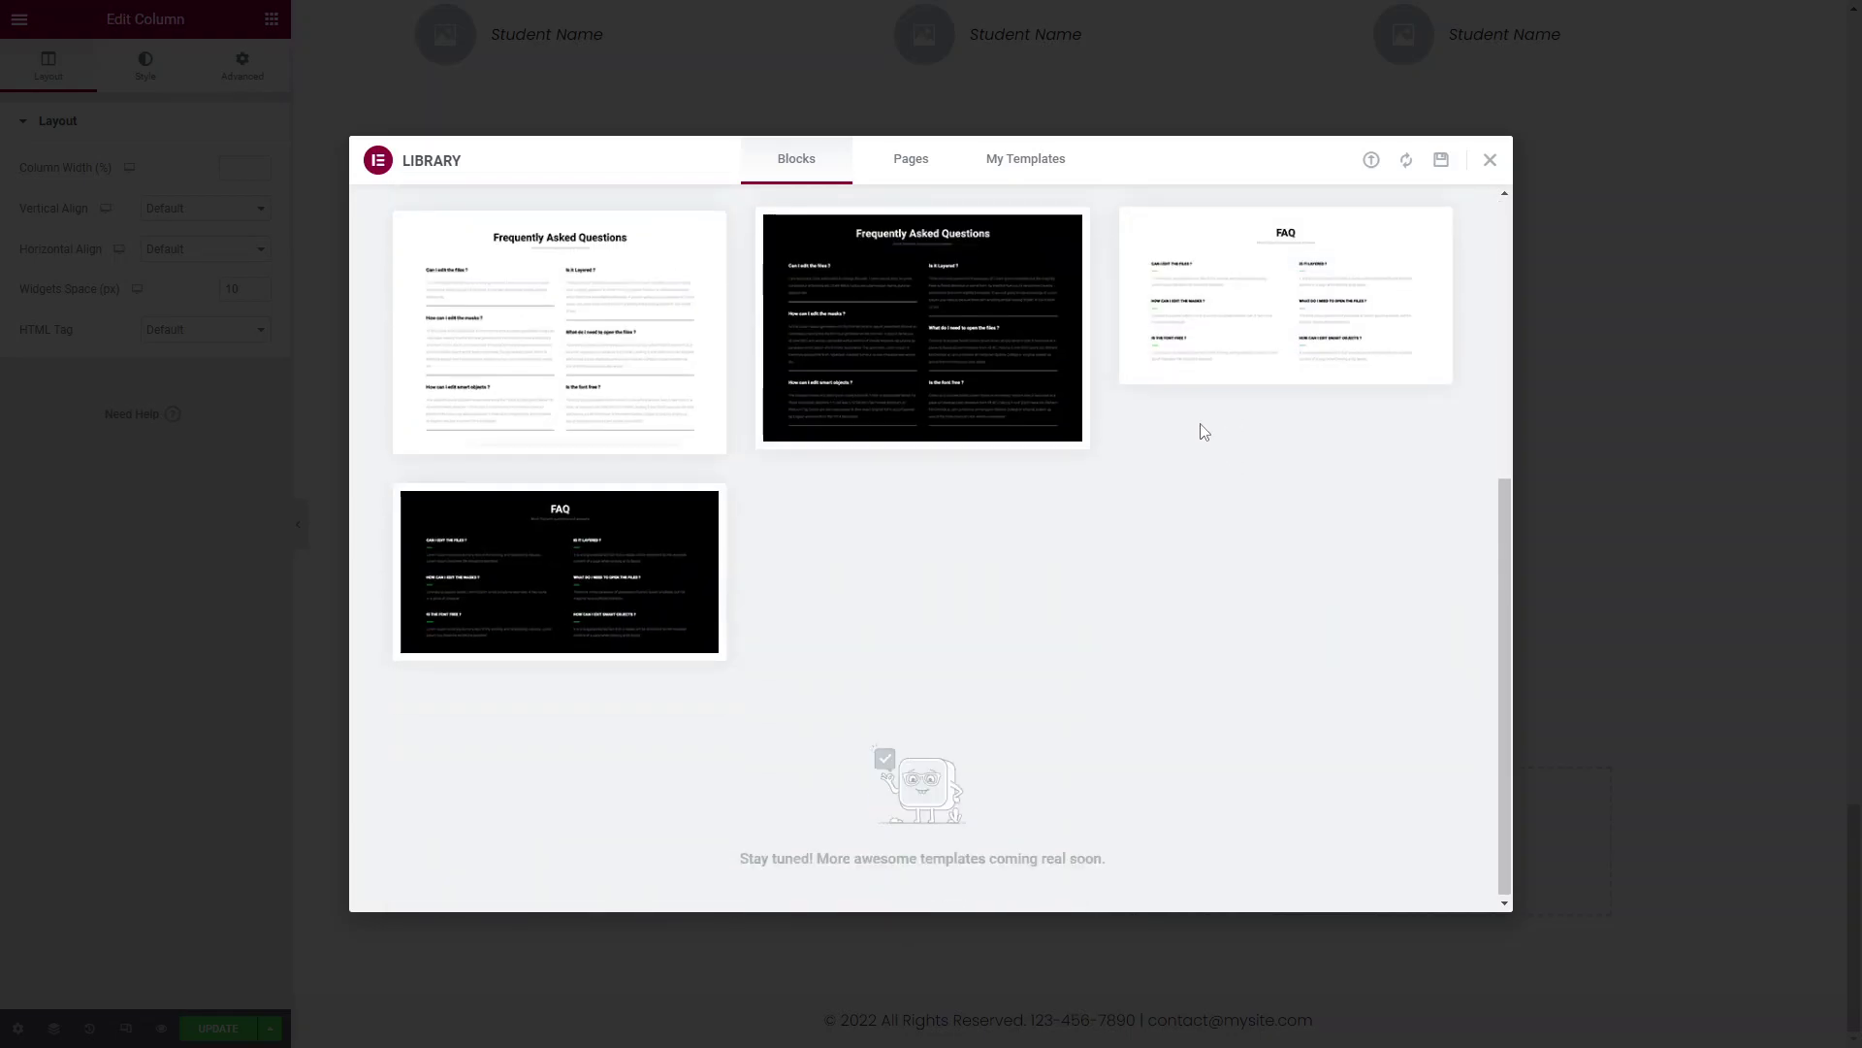
{"action": "scroll", "coordinate": [923, 403], "scroll_direction": "up", "scroll_amount": 1}
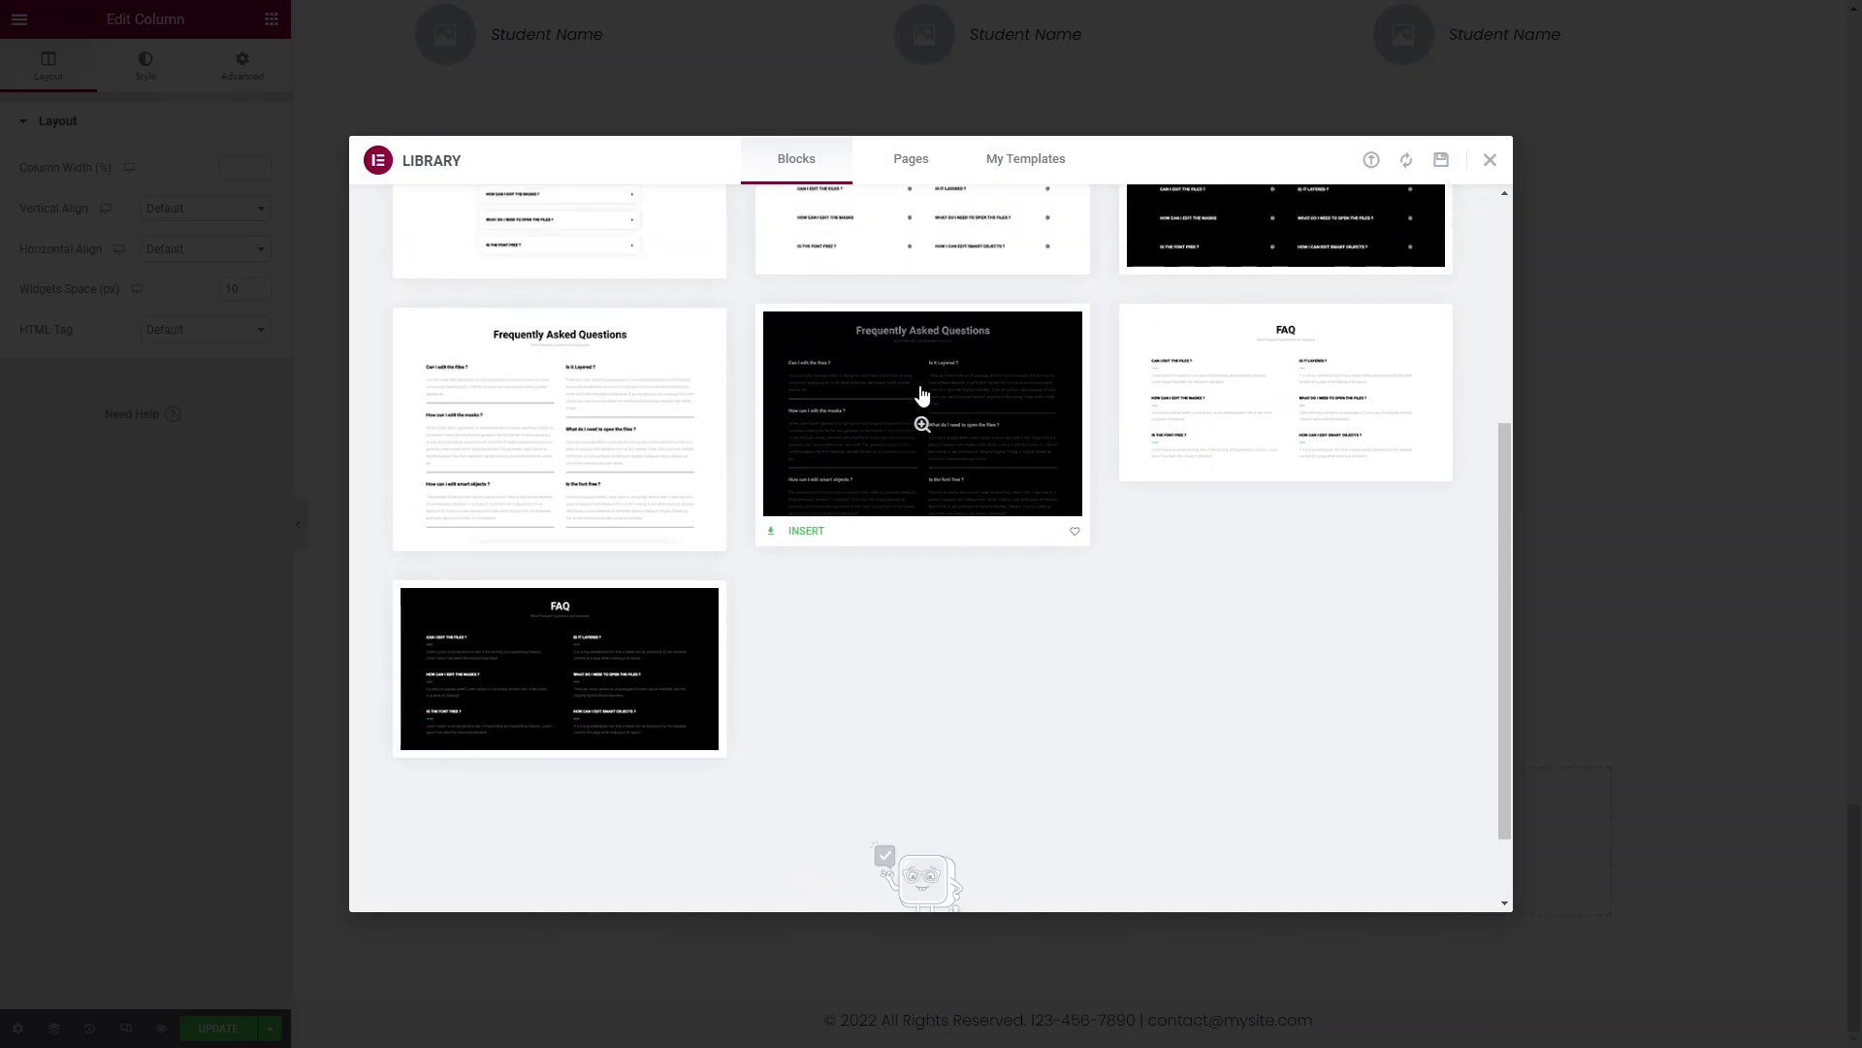
{"action": "scroll", "coordinate": [939, 645], "scroll_direction": "up", "scroll_amount": 5}
{"action": "left_click", "coordinate": [446, 222]}
{"action": "scroll", "coordinate": [469, 402], "scroll_direction": "down", "scroll_amount": 5}
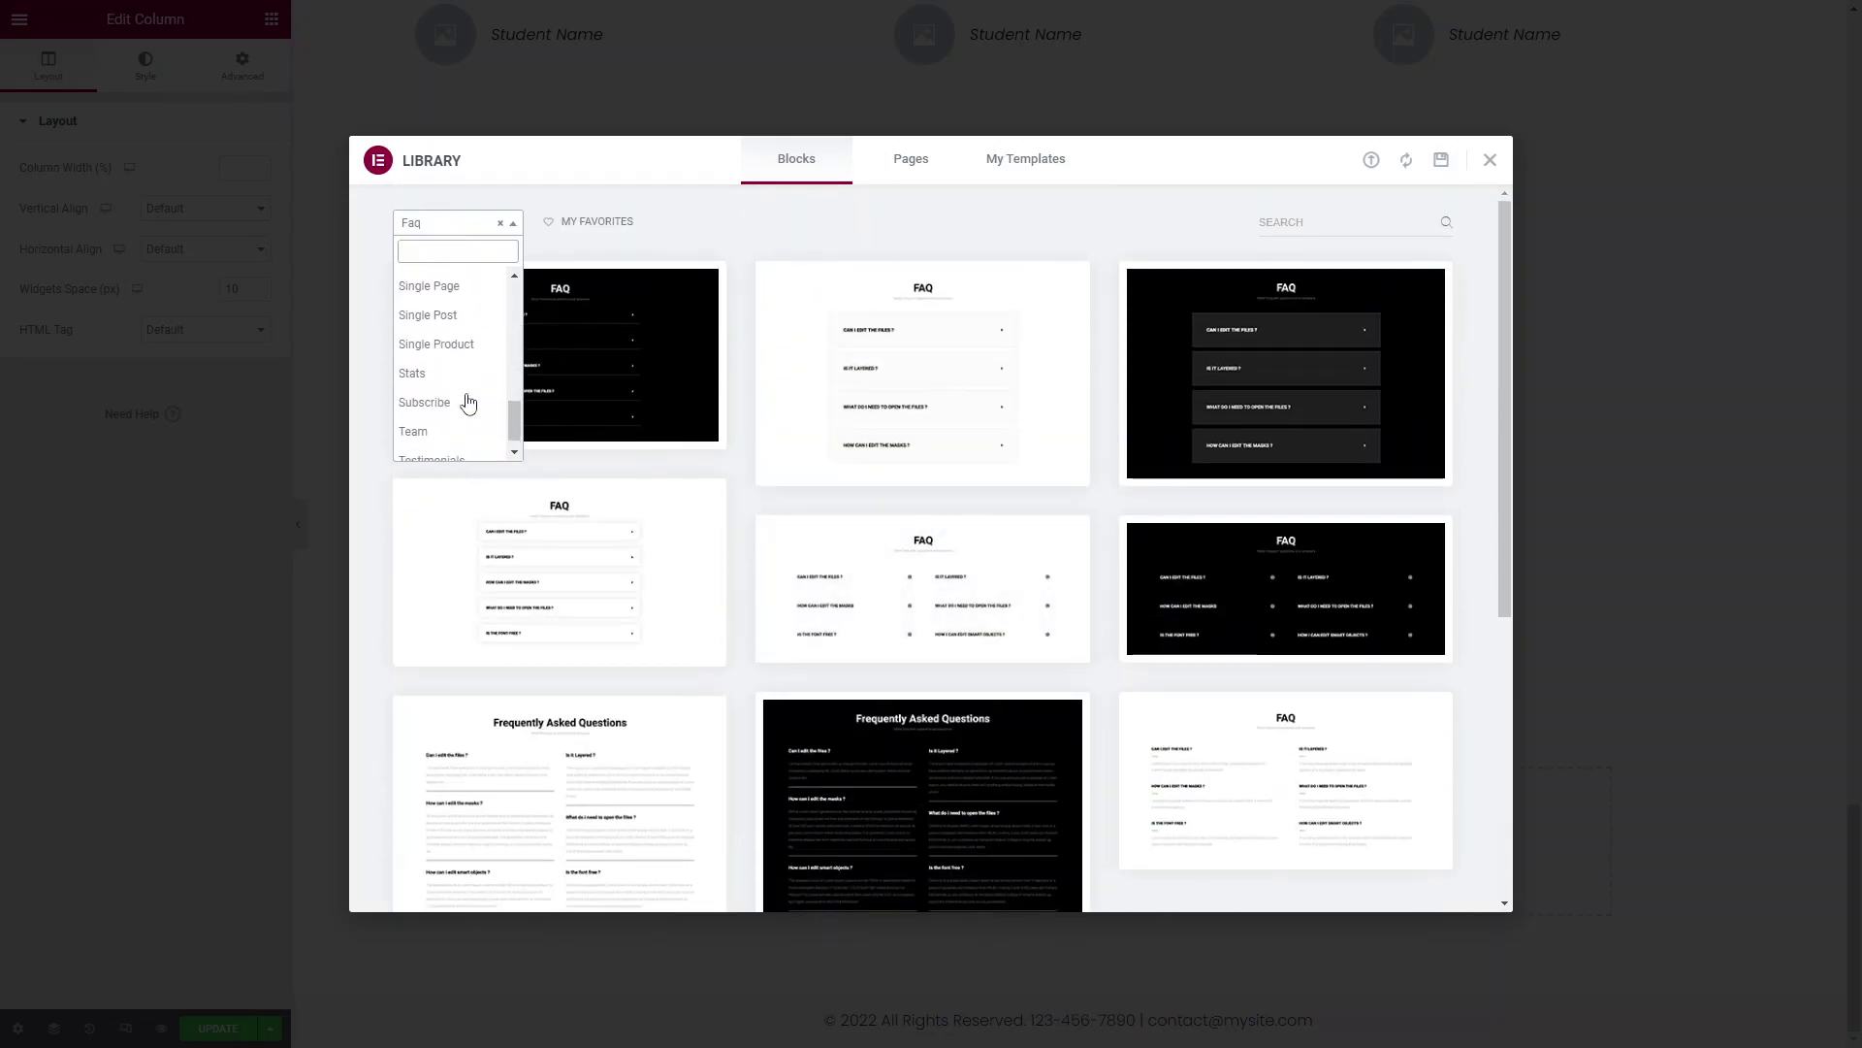
{"action": "left_click", "coordinate": [791, 255]}
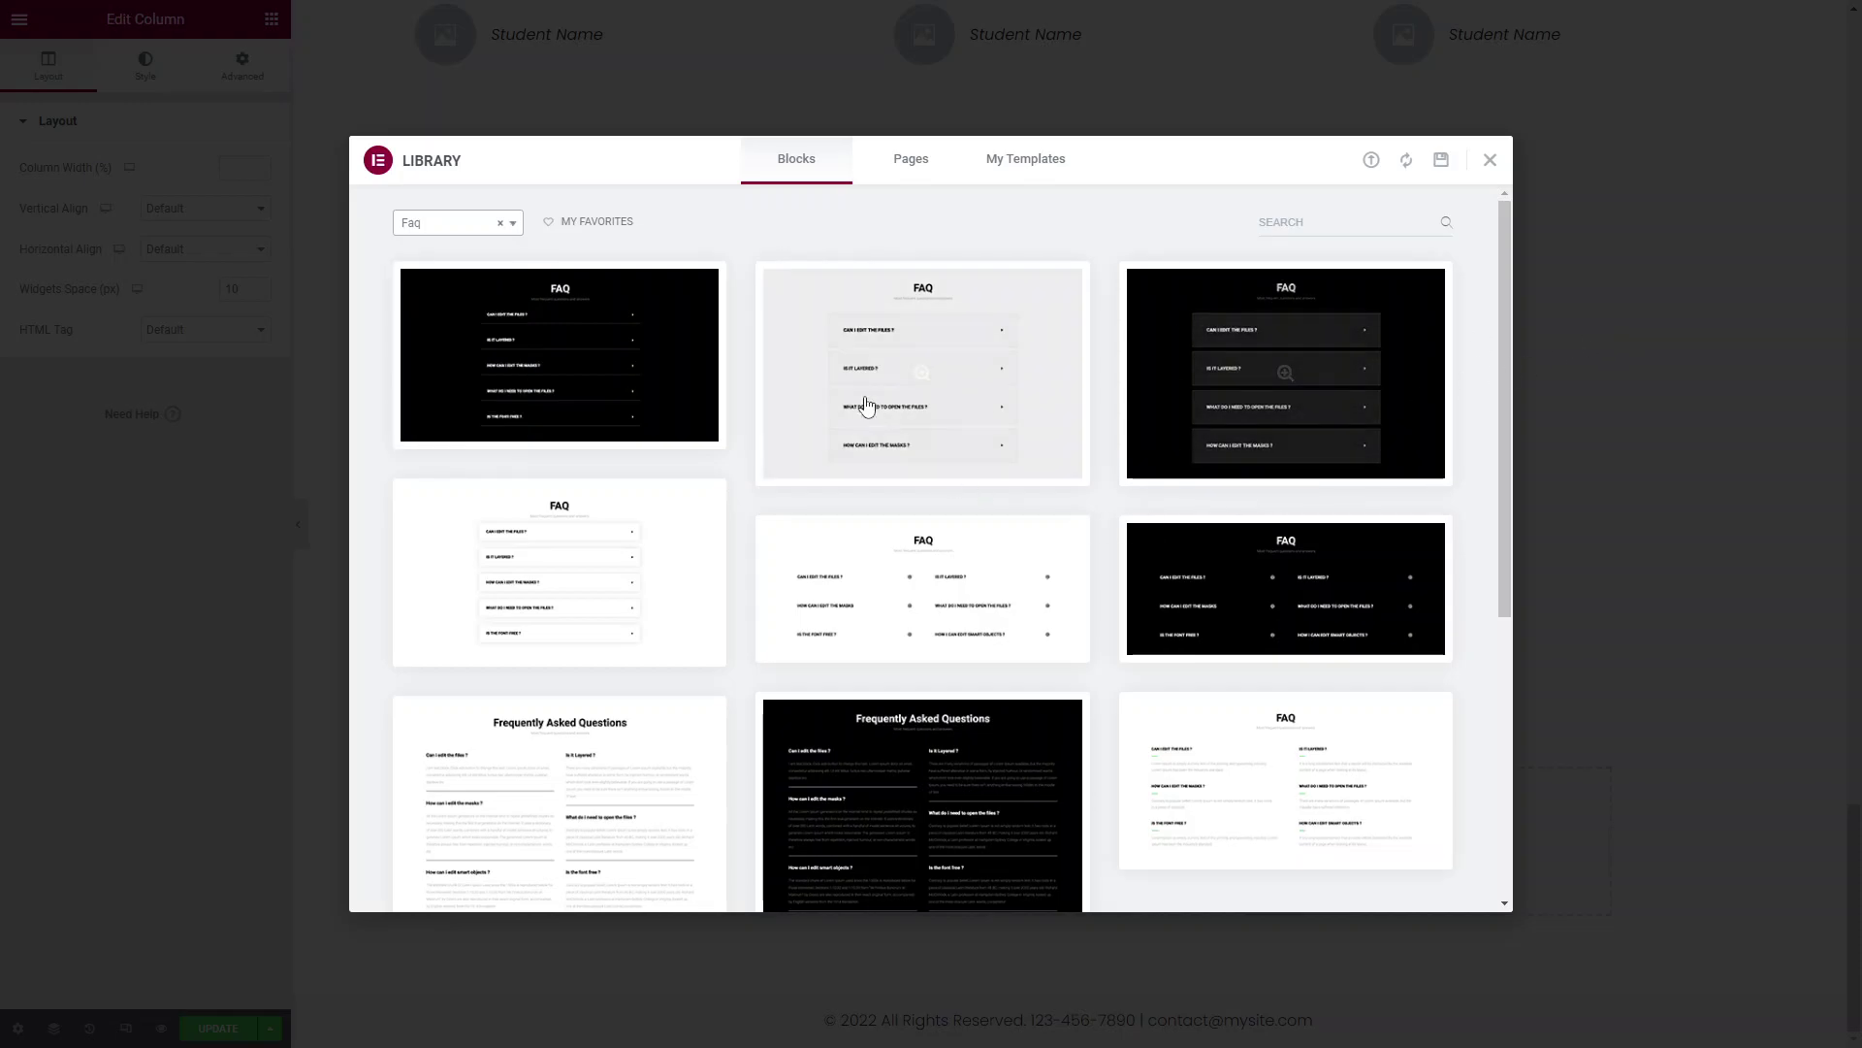
{"action": "scroll", "coordinate": [1264, 508], "scroll_direction": "down", "scroll_amount": 2}
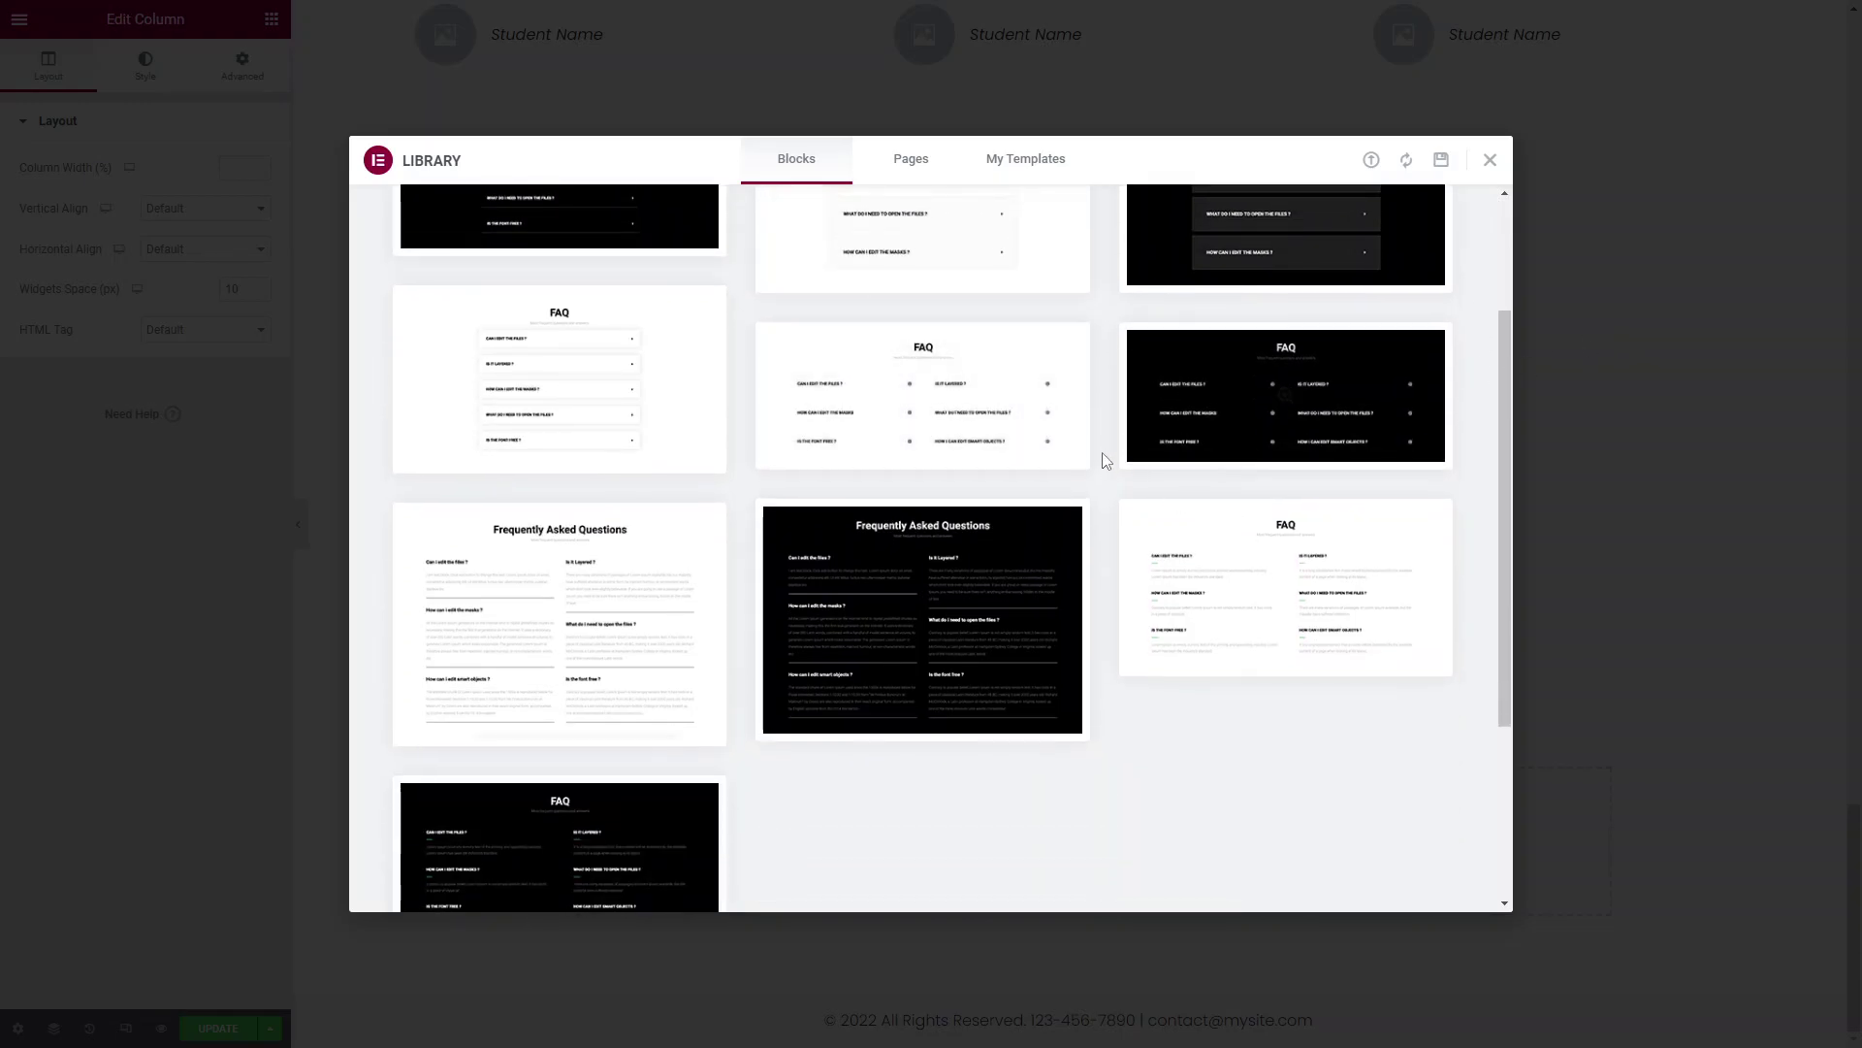
{"action": "scroll", "coordinate": [649, 573], "scroll_direction": "up", "scroll_amount": 2}
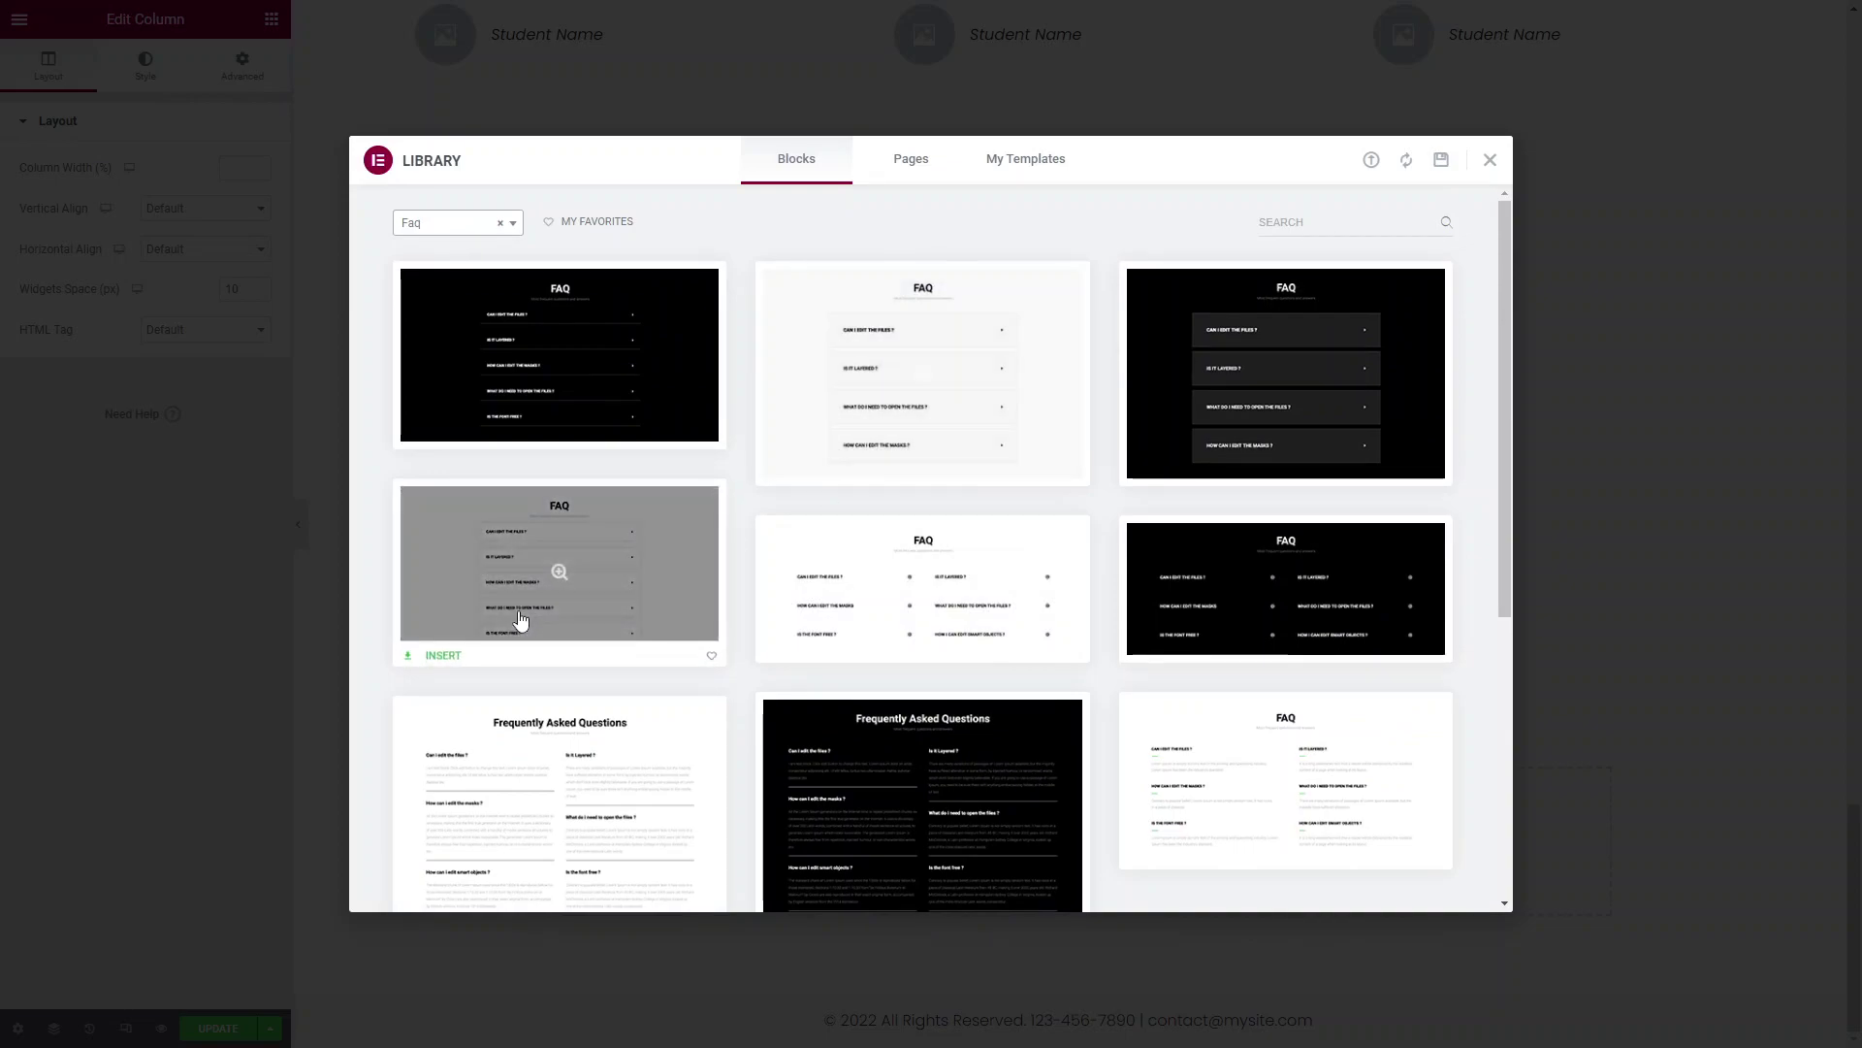
{"action": "left_click", "coordinate": [558, 580]}
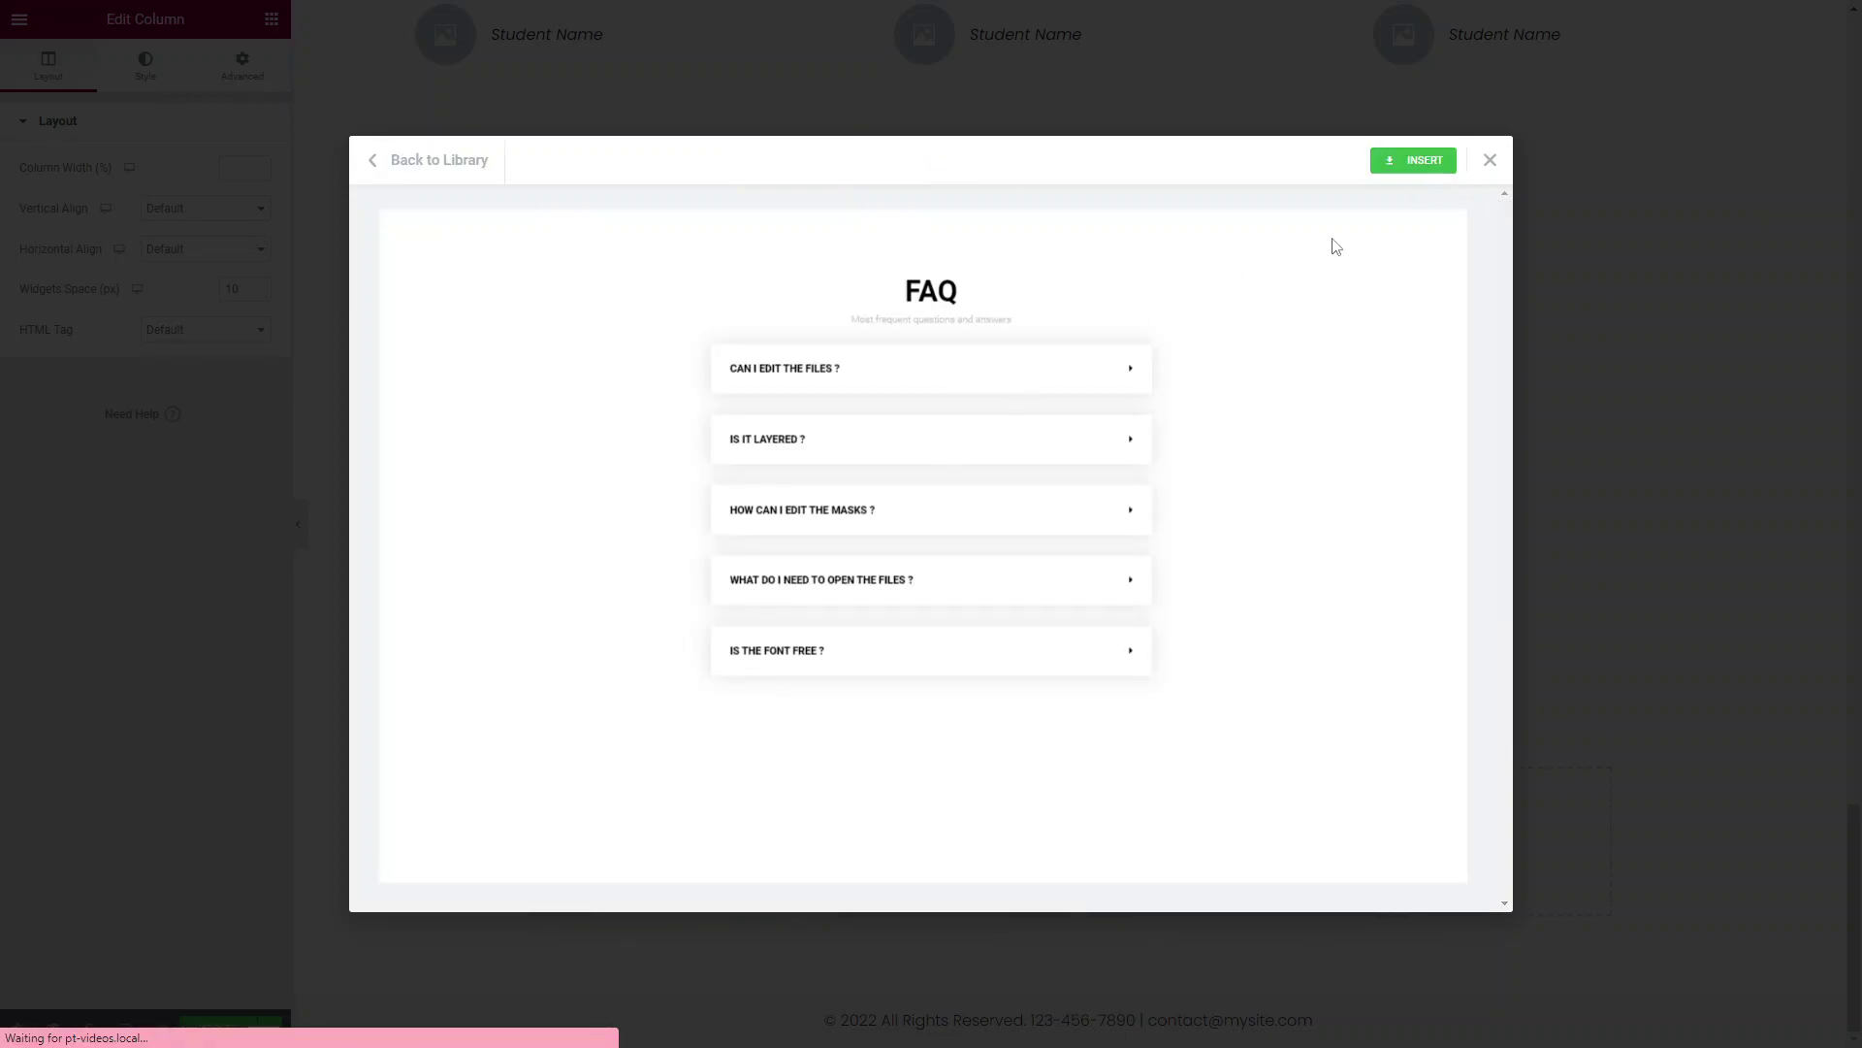
{"action": "left_click", "coordinate": [1377, 171]}
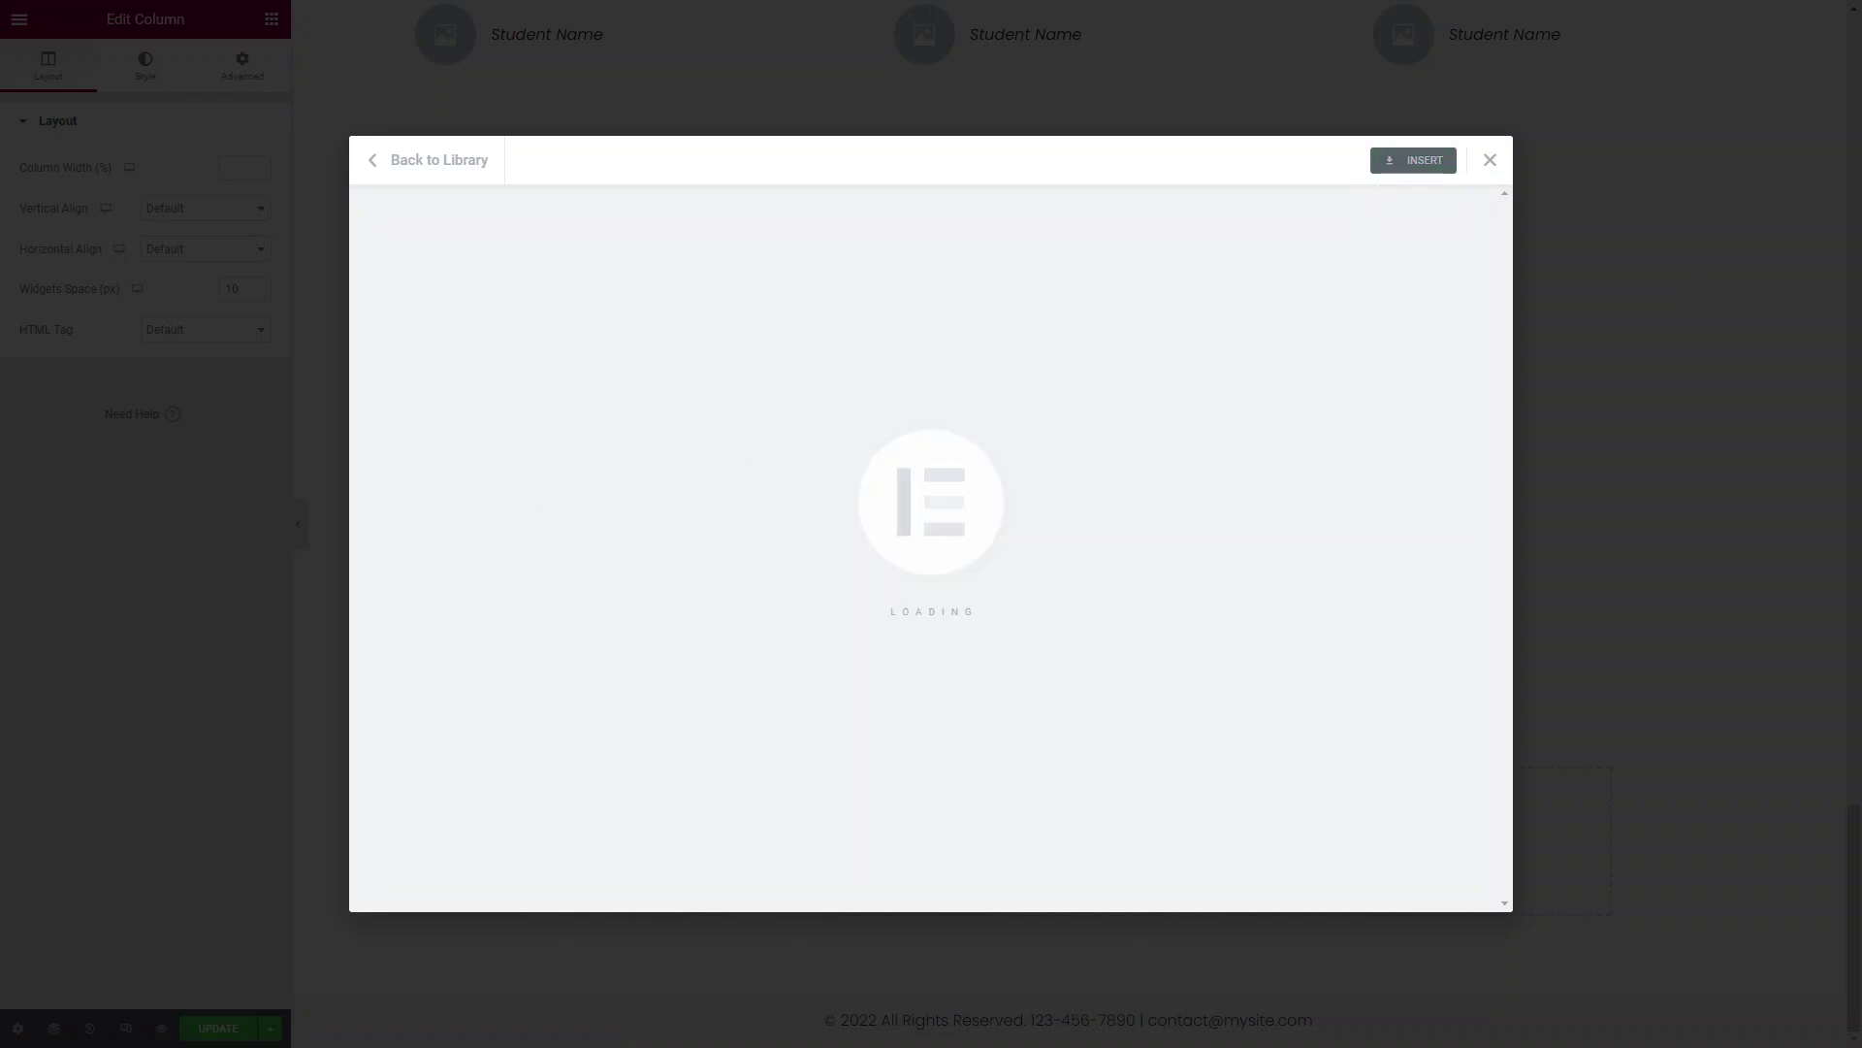
{"action": "scroll", "coordinate": [1086, 629], "scroll_direction": "down", "scroll_amount": 5}
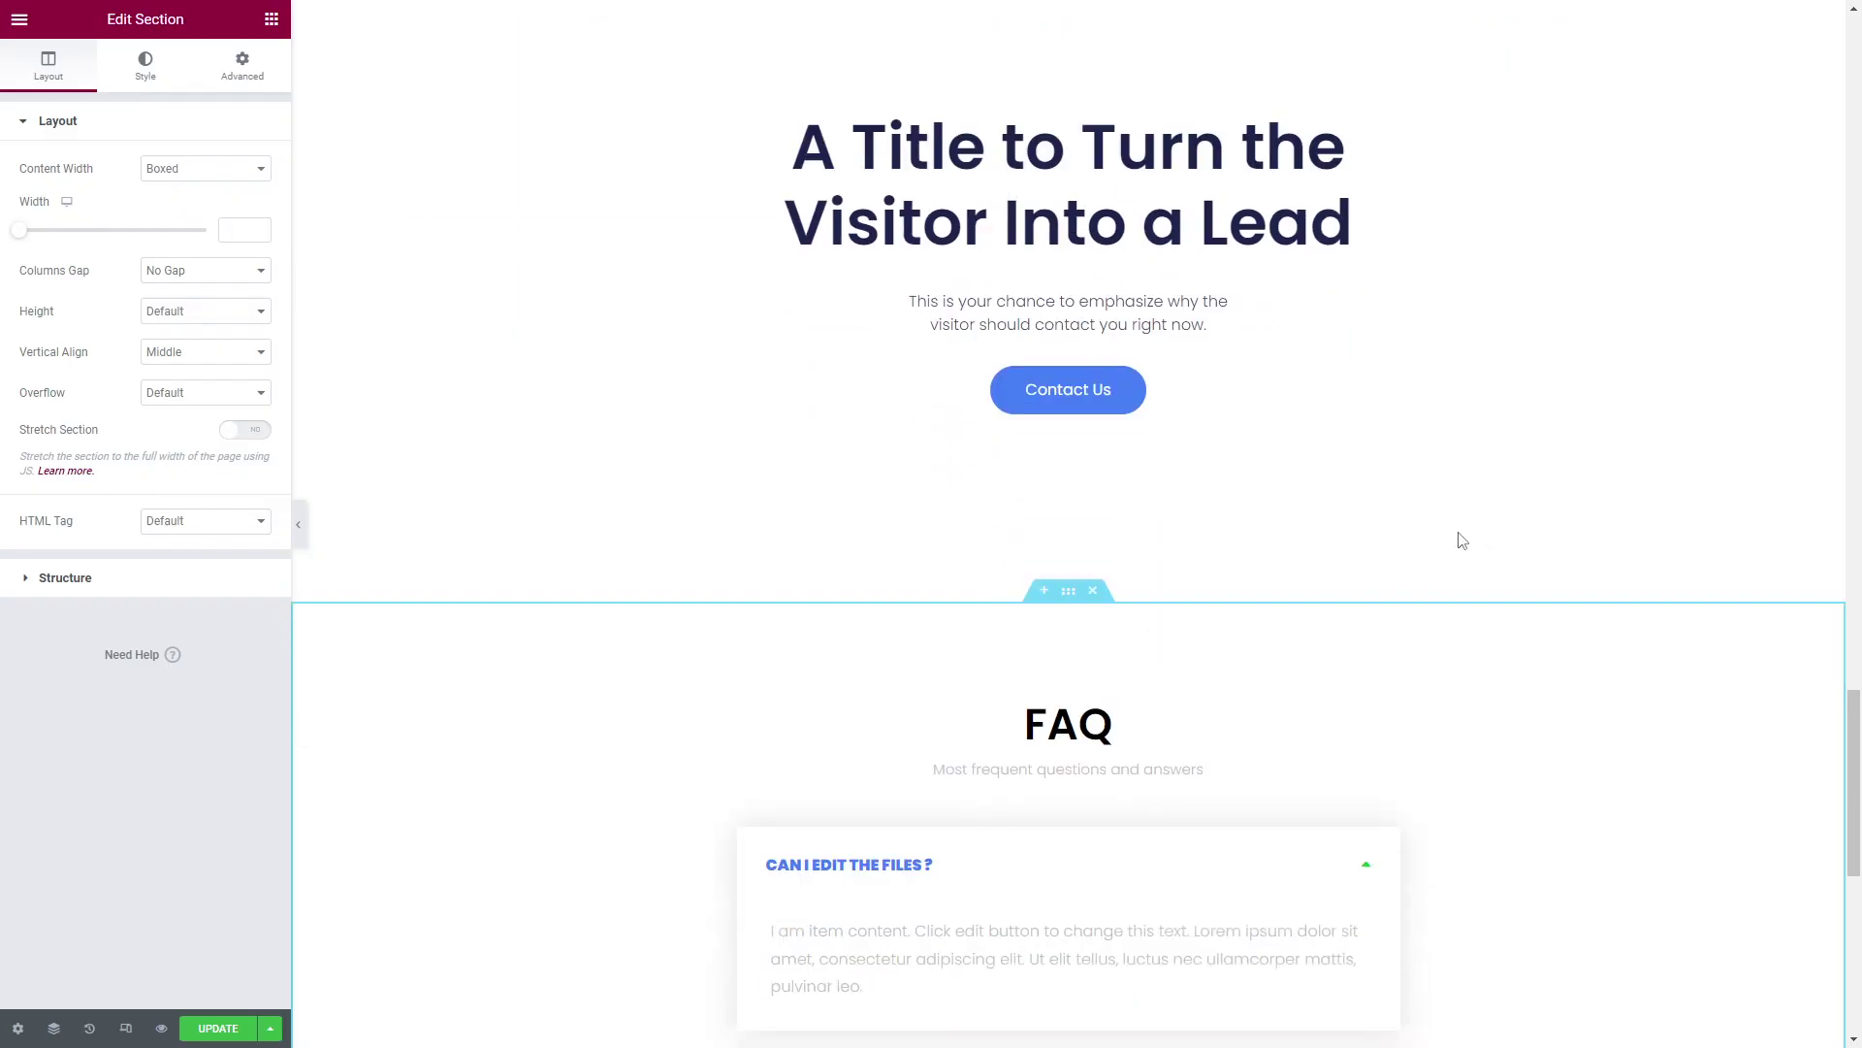
{"action": "scroll", "coordinate": [914, 811], "scroll_direction": "down", "scroll_amount": 4}
{"action": "scroll", "coordinate": [837, 595], "scroll_direction": "up", "scroll_amount": 5}
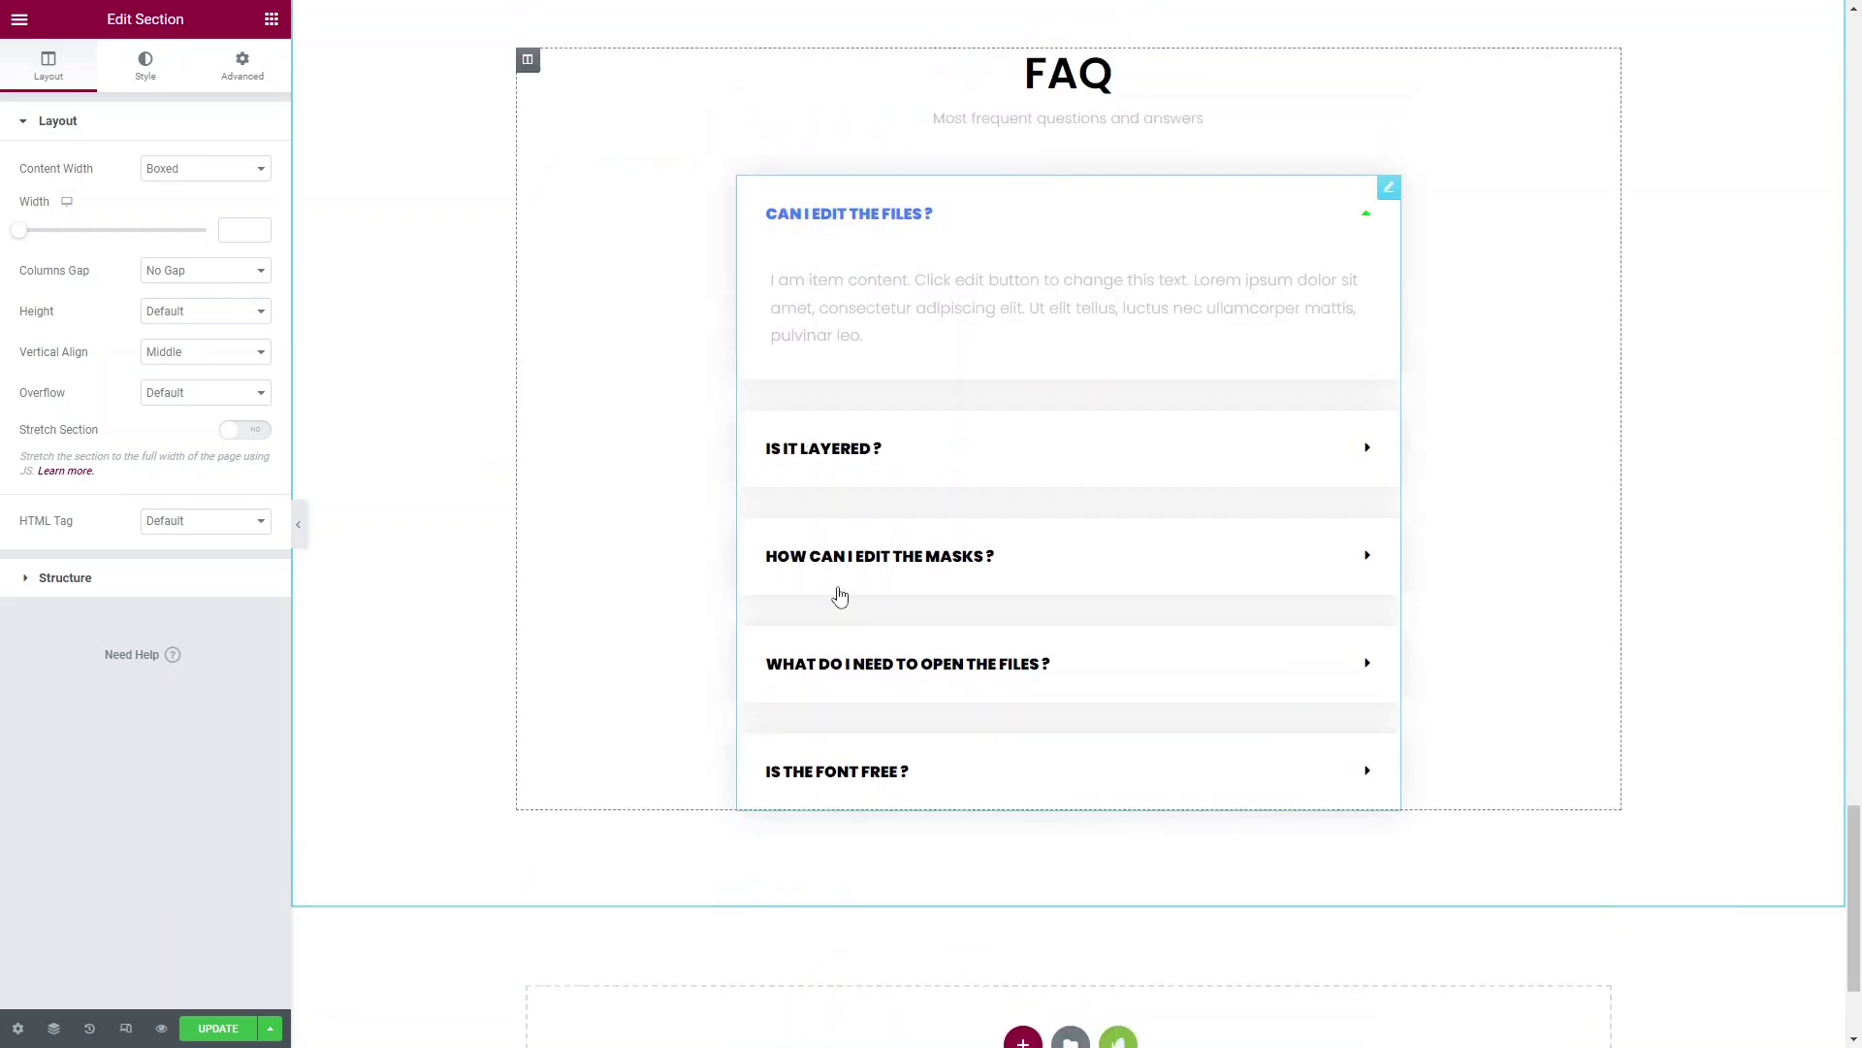
{"action": "left_click_drag", "start_coordinate": [1068, 351], "coordinate": [885, 335]}
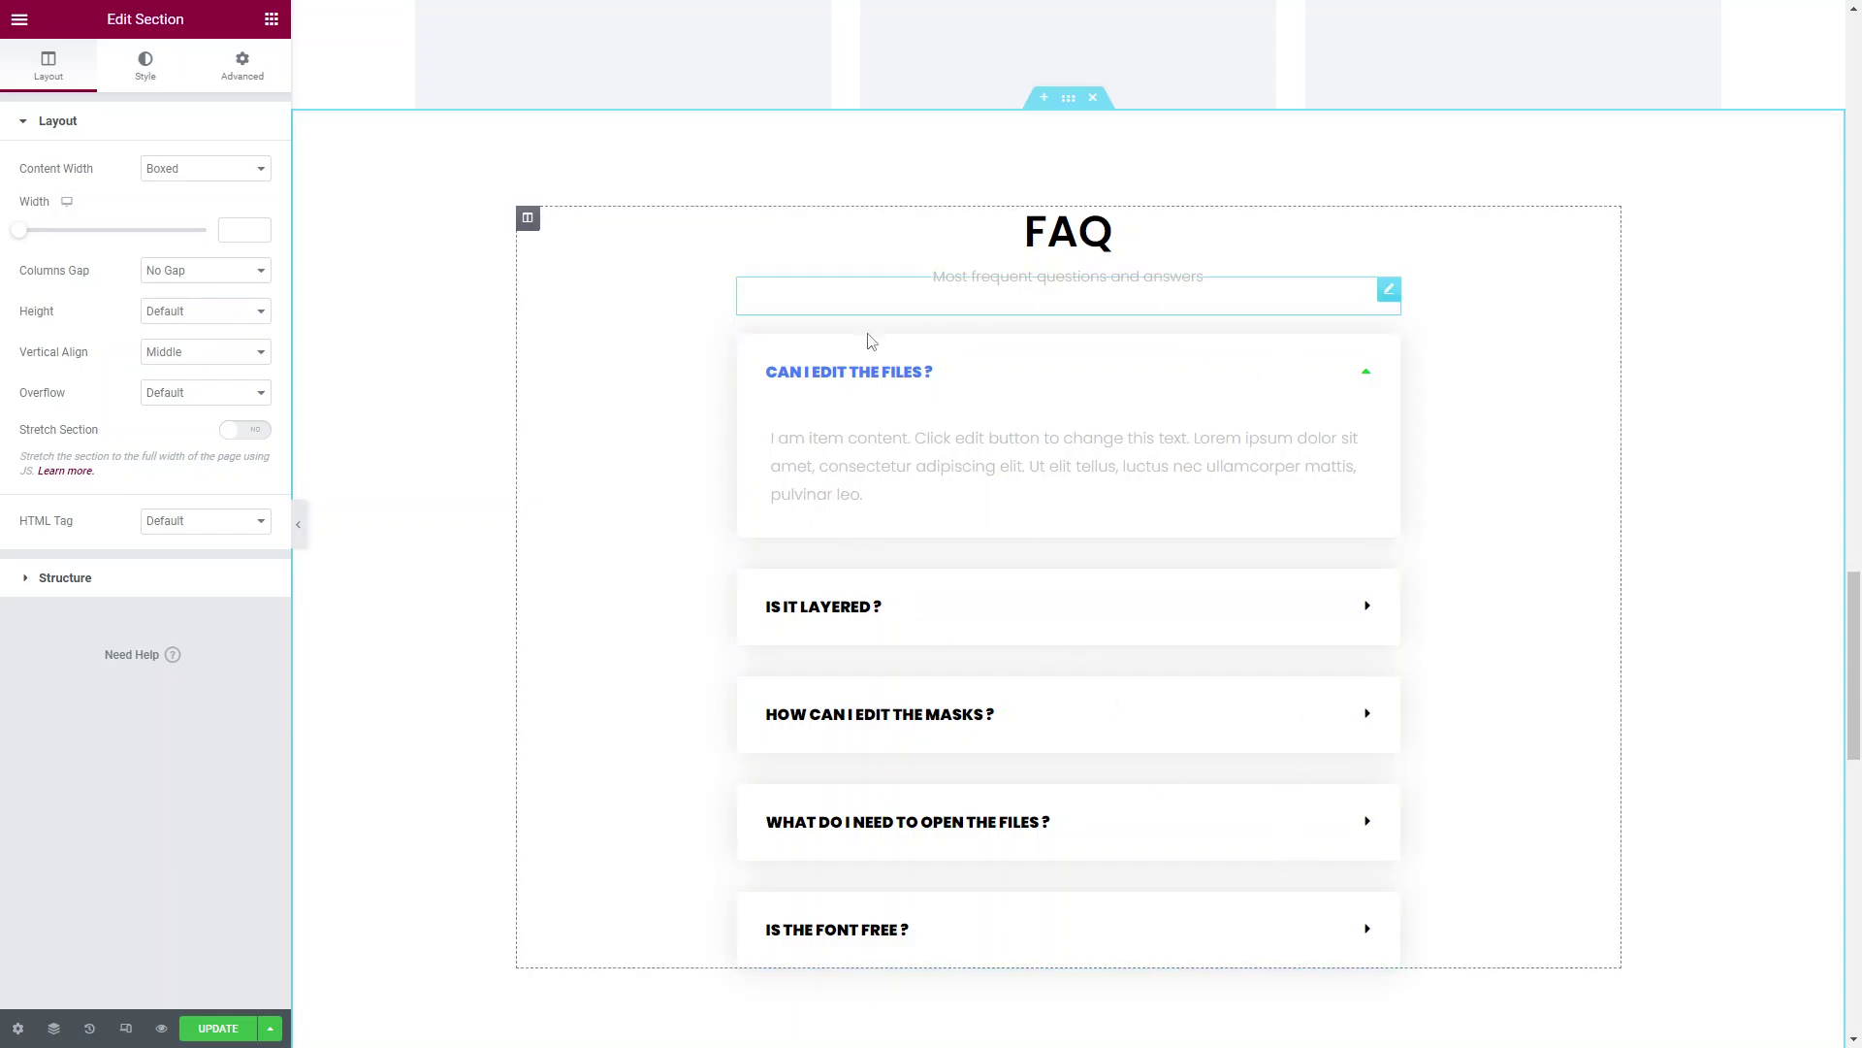
{"action": "scroll", "coordinate": [873, 359], "scroll_direction": "up", "scroll_amount": 5}
{"action": "scroll", "coordinate": [1014, 348], "scroll_direction": "down", "scroll_amount": 5}
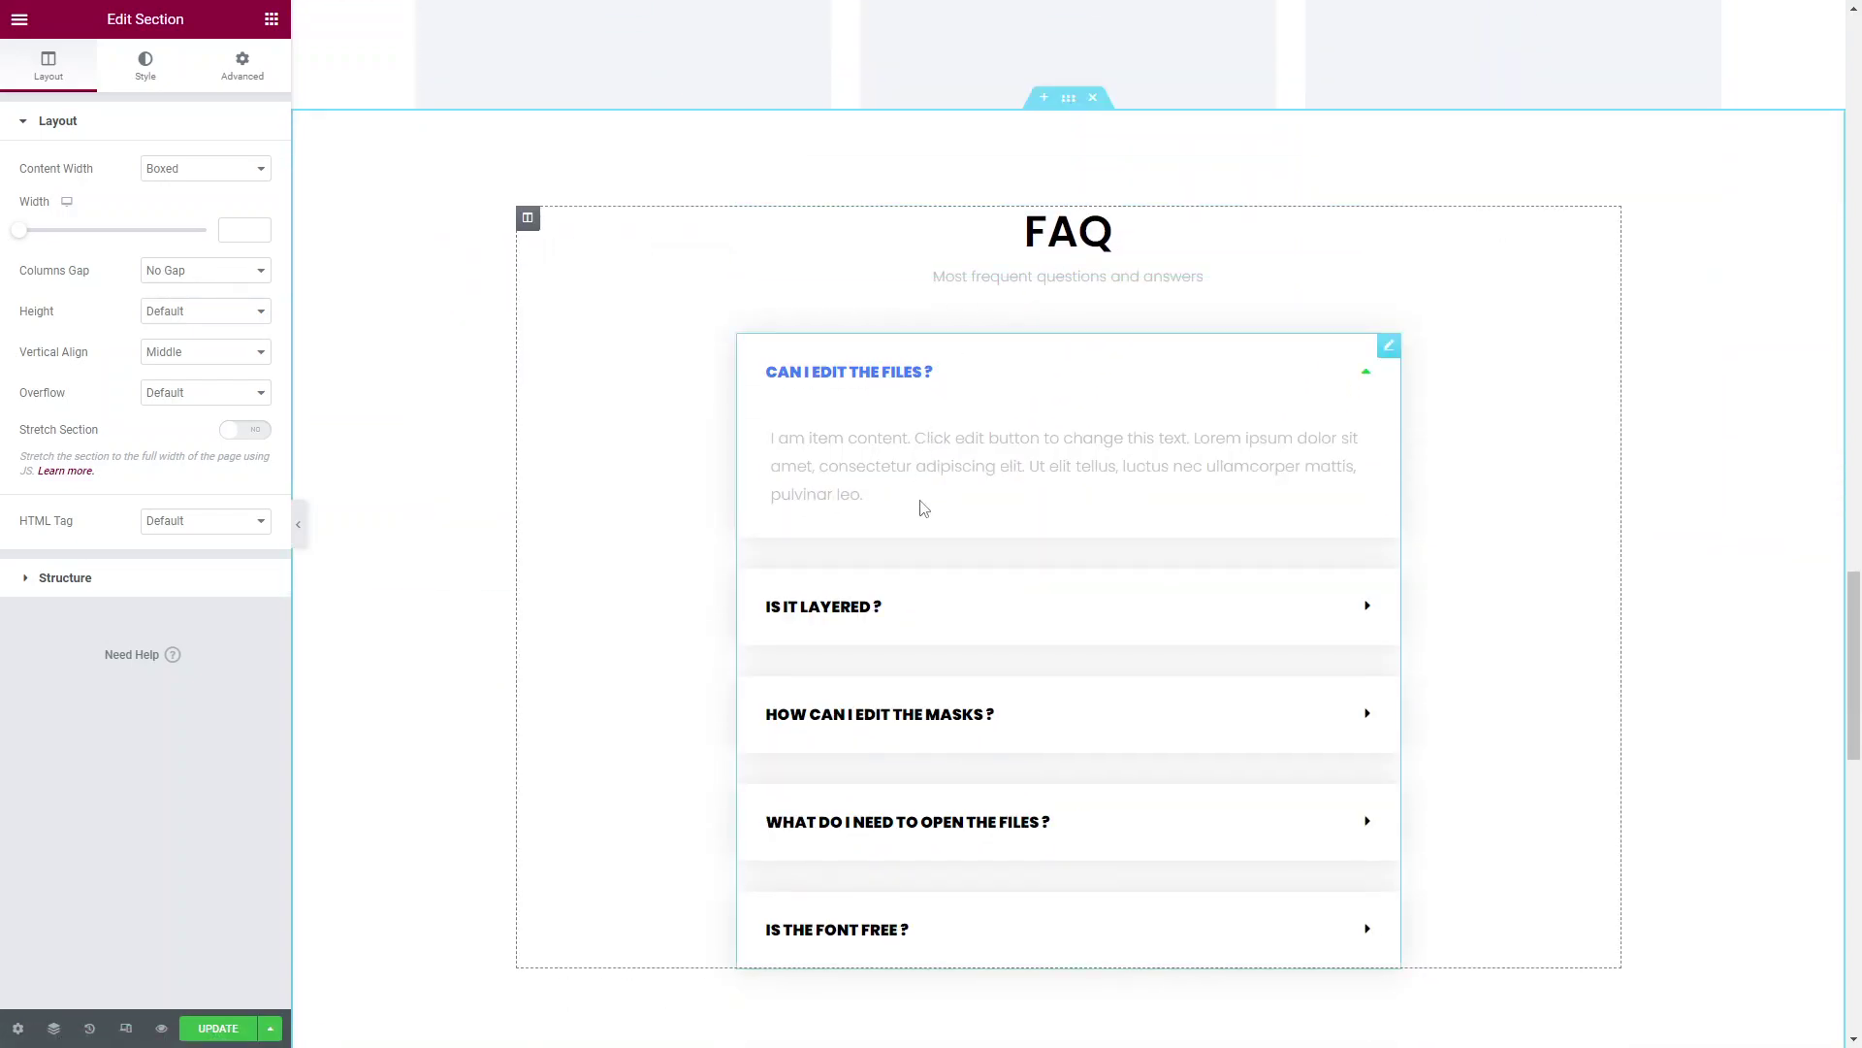
{"action": "left_click", "coordinate": [1012, 294]}
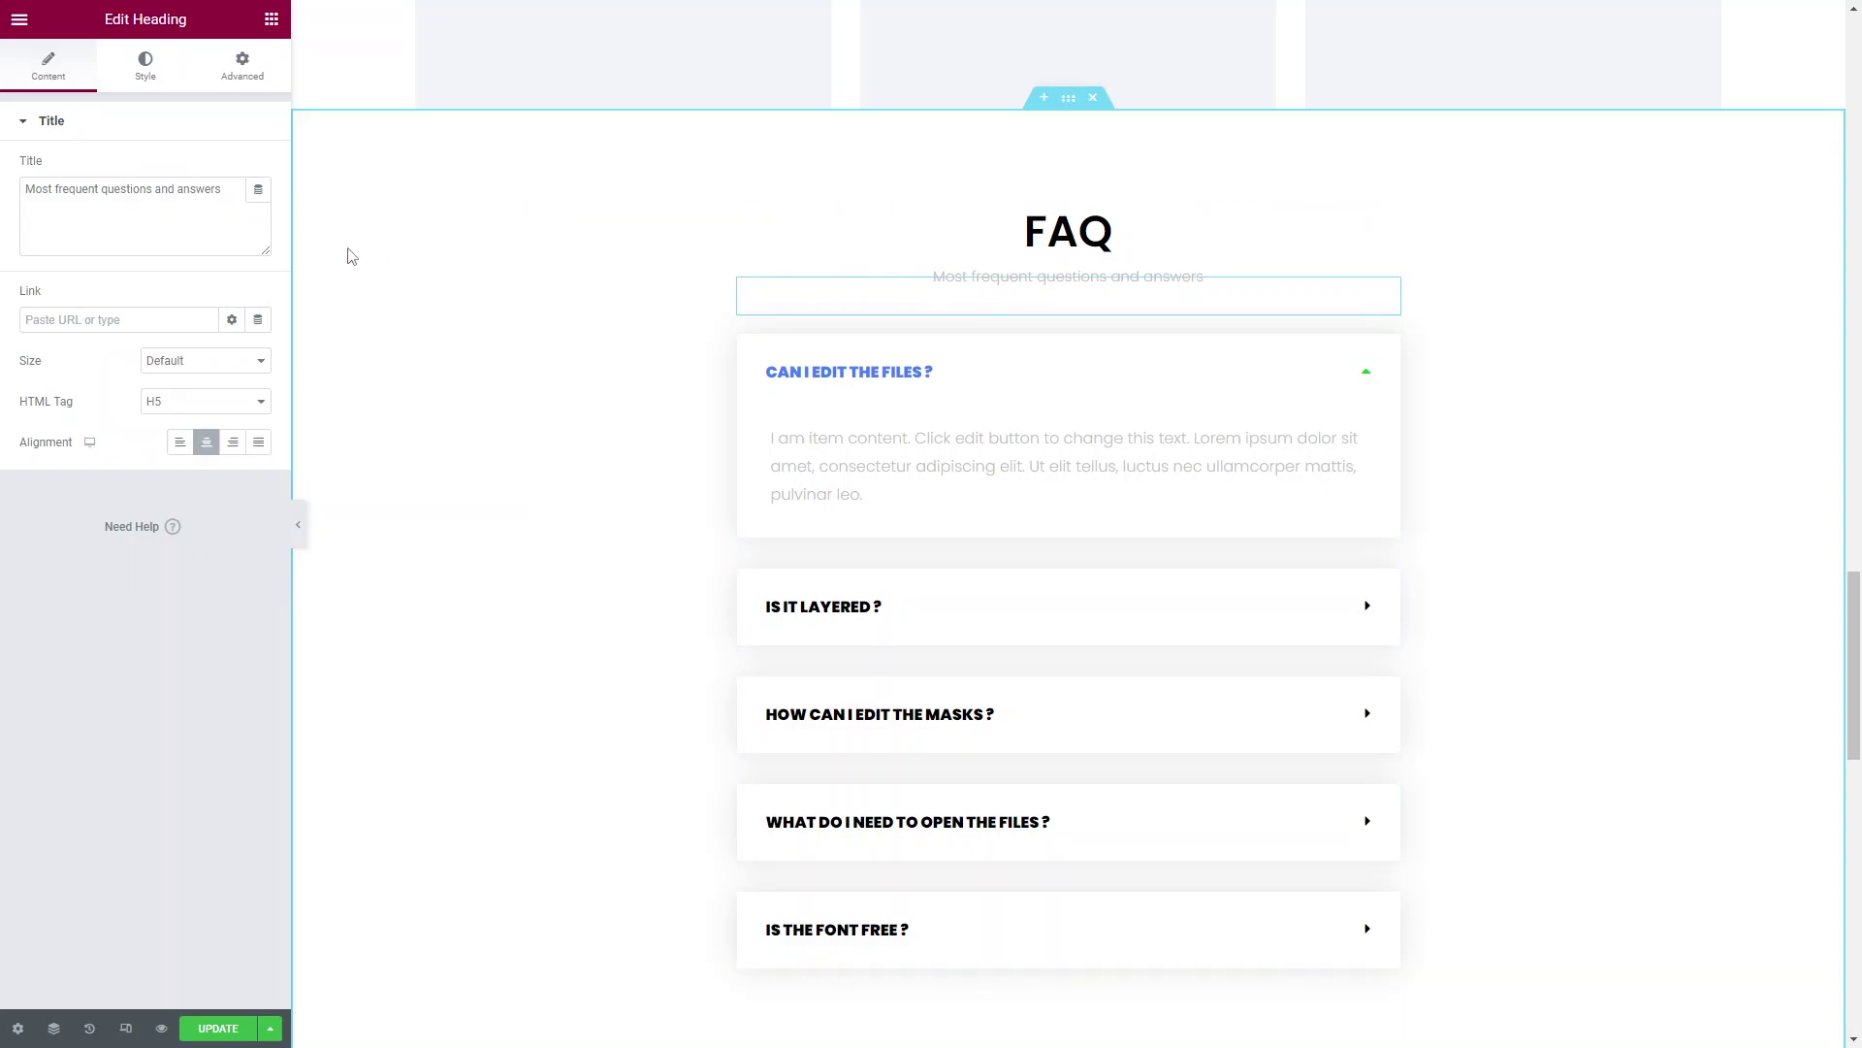
{"action": "left_click", "coordinate": [155, 194]}
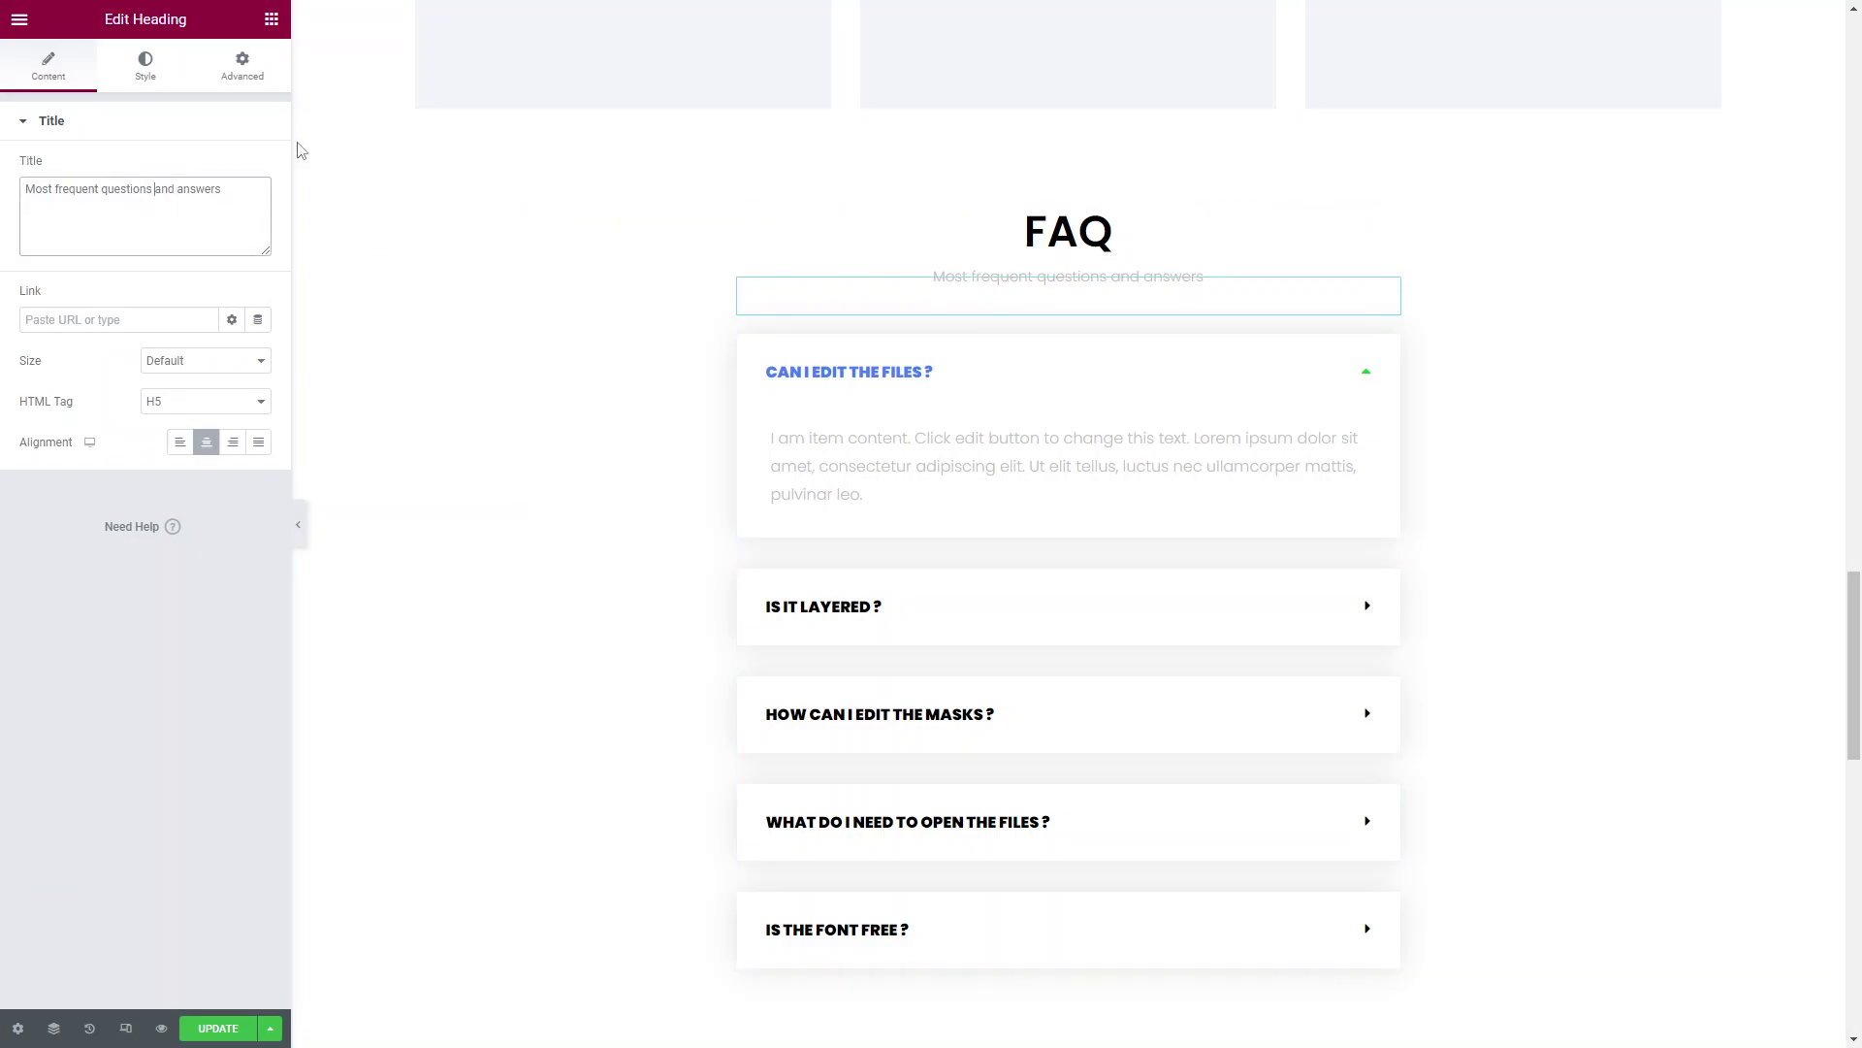
{"action": "left_click", "coordinate": [1186, 485]}
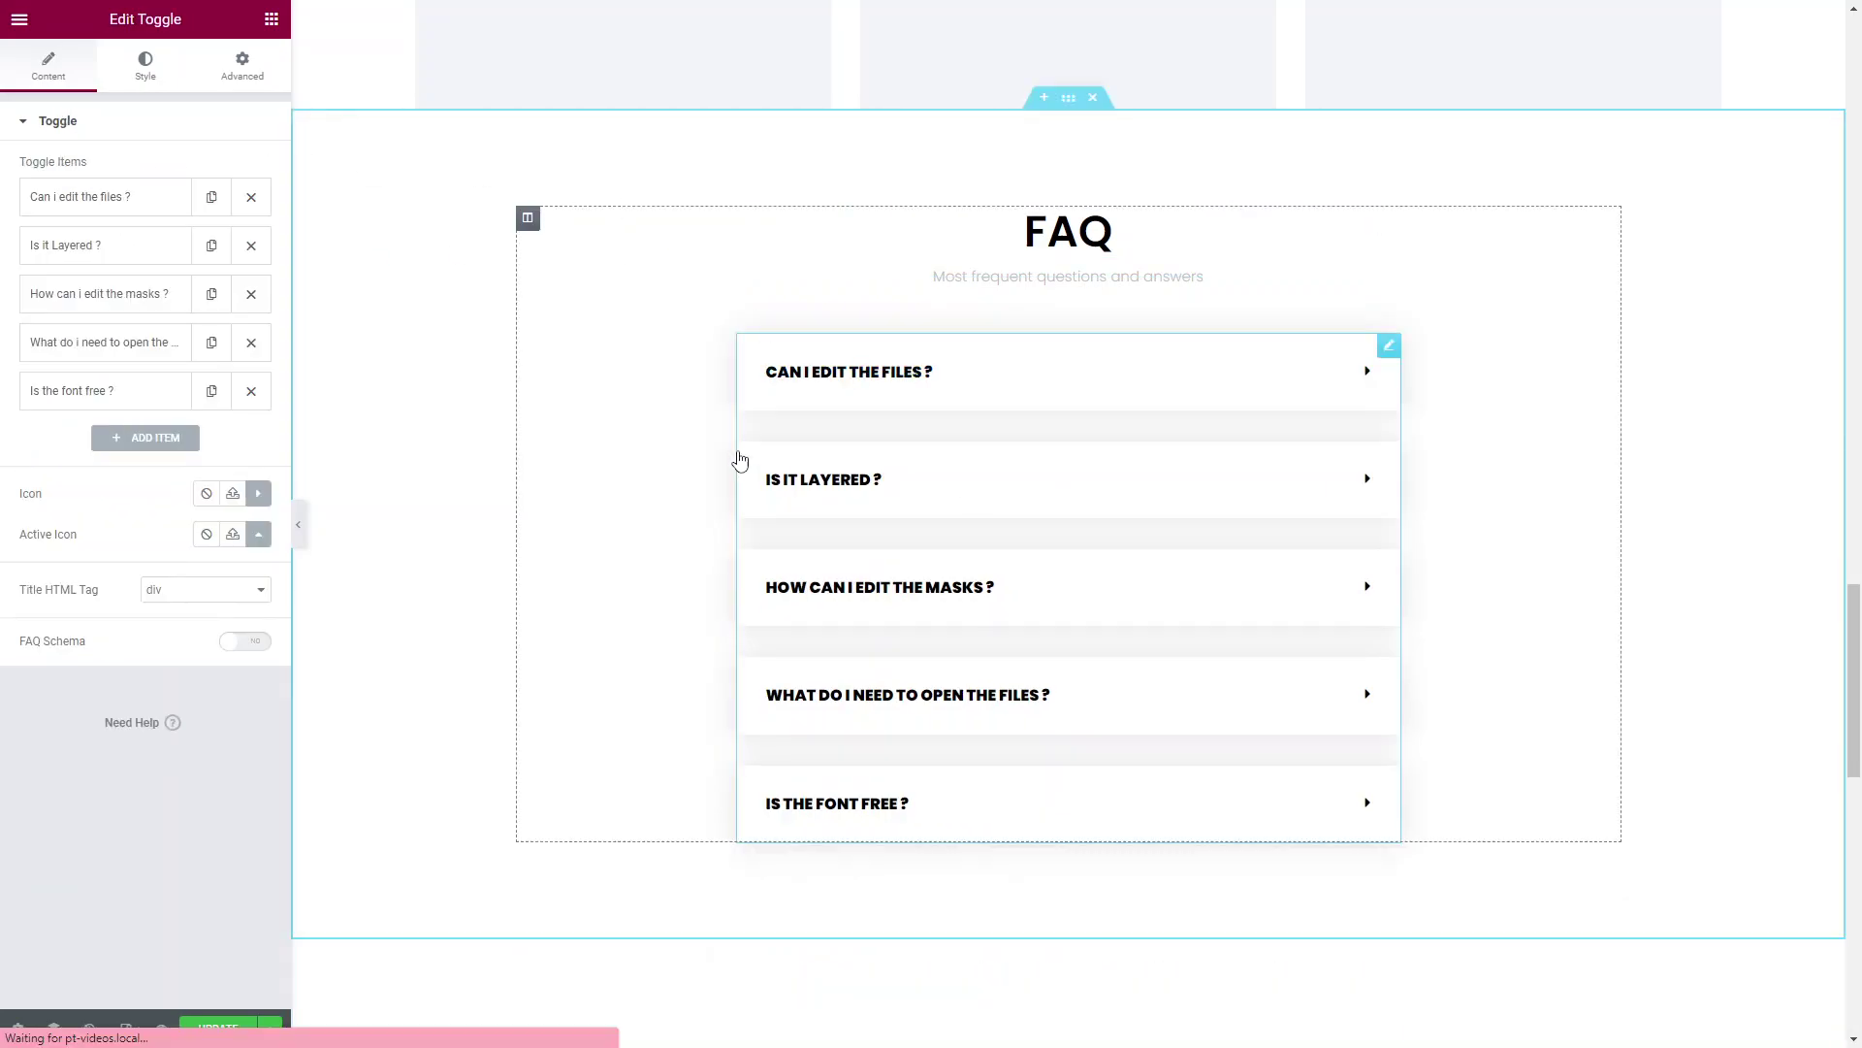
{"action": "left_click", "coordinate": [77, 293]}
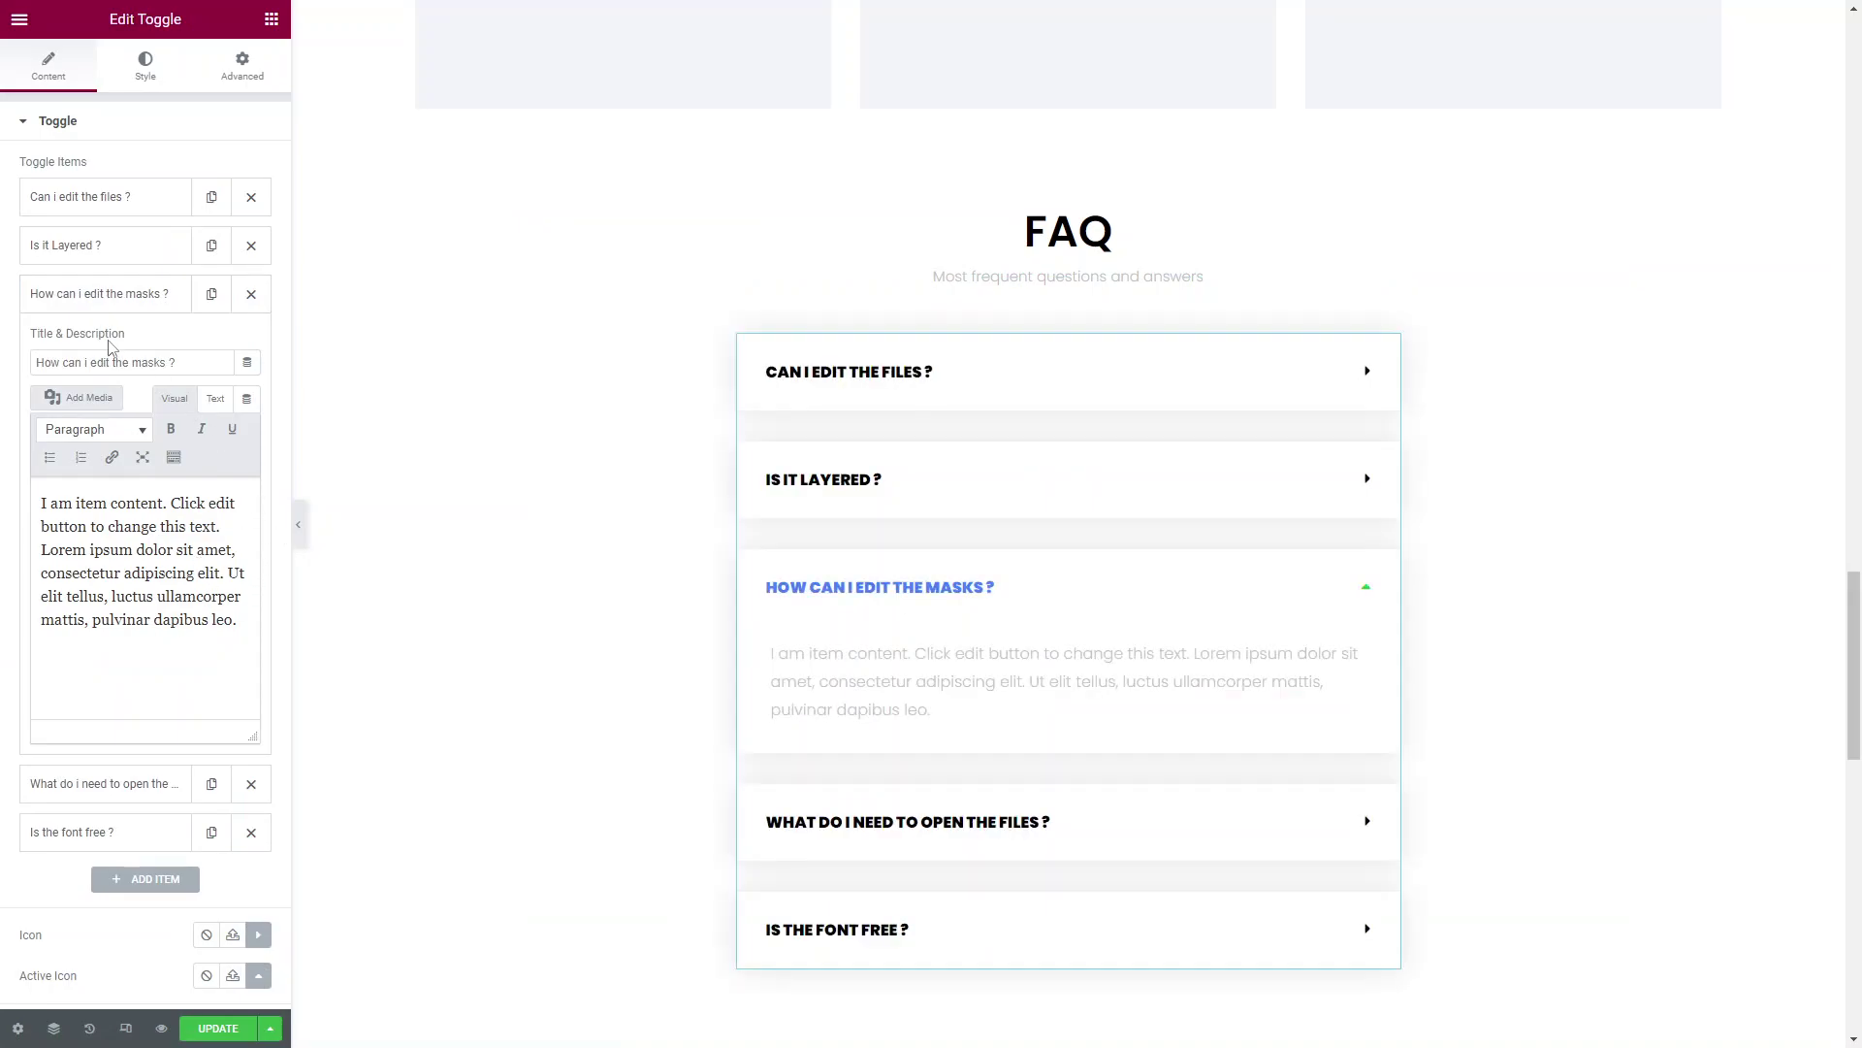
{"action": "left_click", "coordinate": [112, 295]}
{"action": "scroll", "coordinate": [1261, 650], "scroll_direction": "down", "scroll_amount": 3}
{"action": "scroll", "coordinate": [1261, 641], "scroll_direction": "down", "scroll_amount": 2}
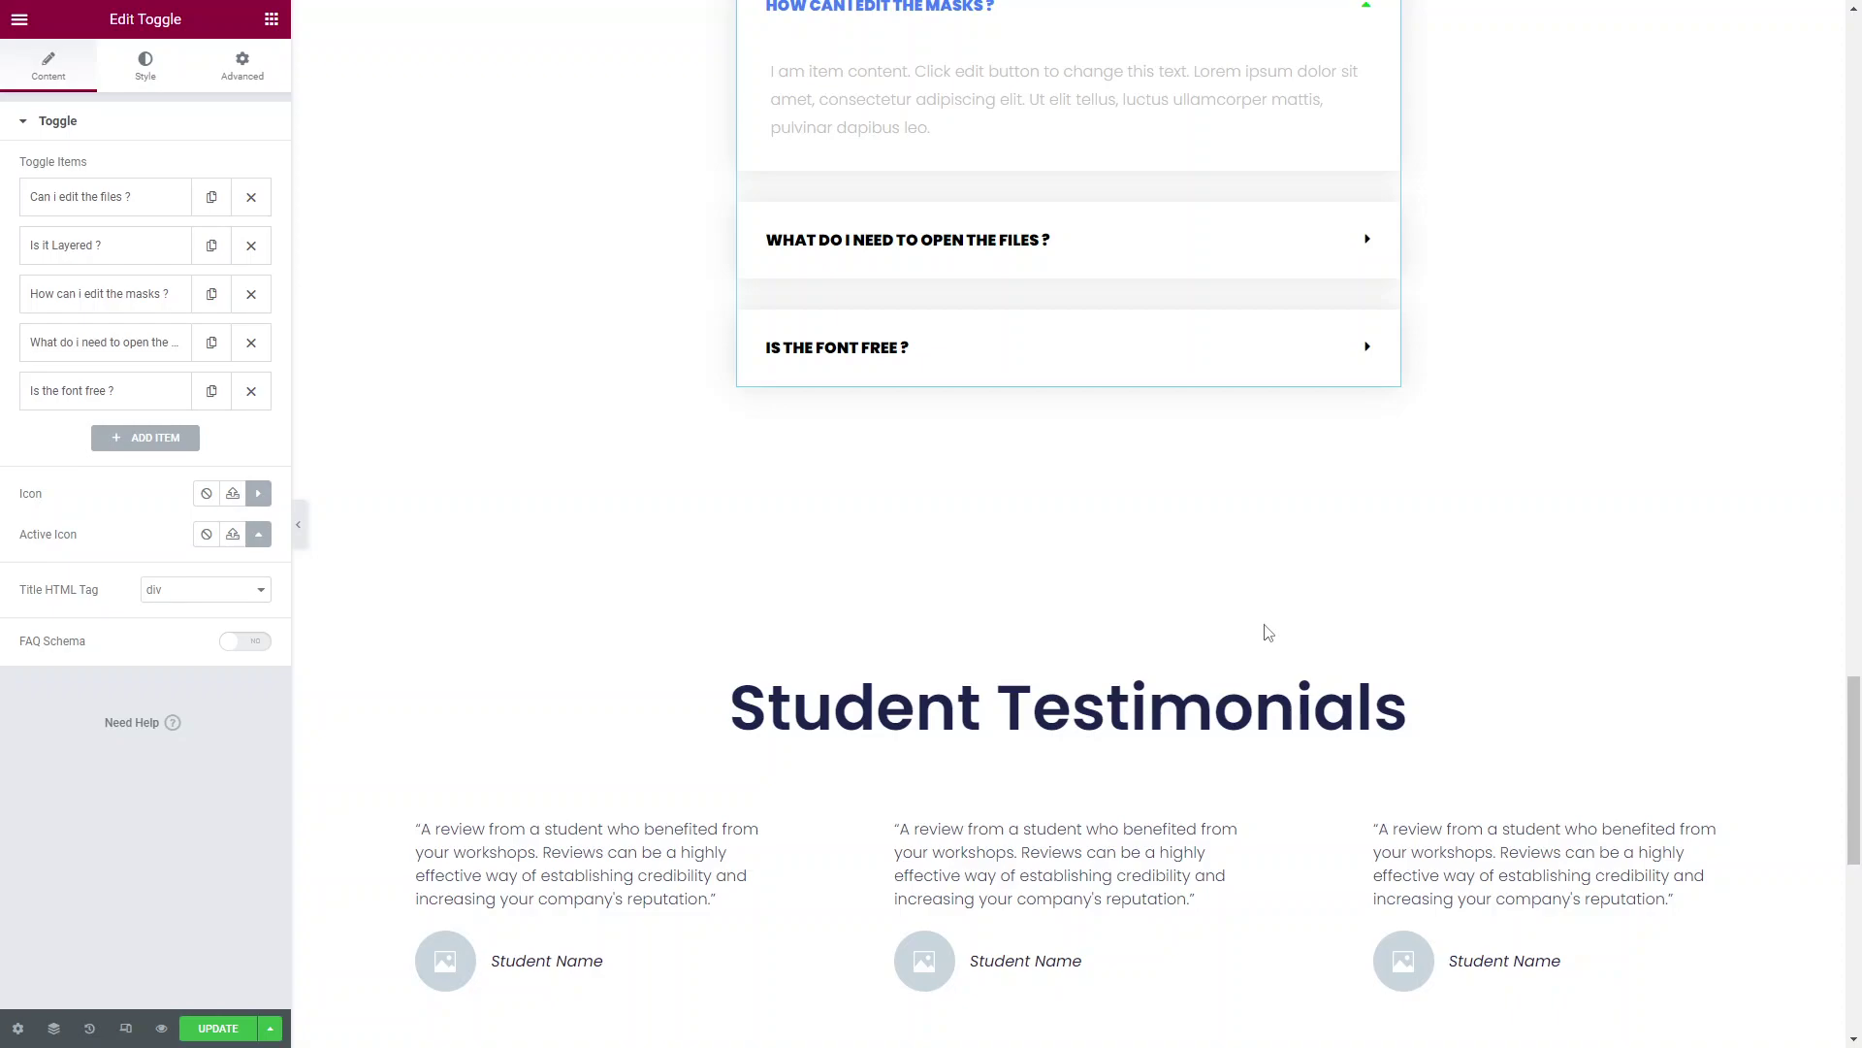
{"action": "scroll", "coordinate": [1268, 633], "scroll_direction": "up", "scroll_amount": 18}
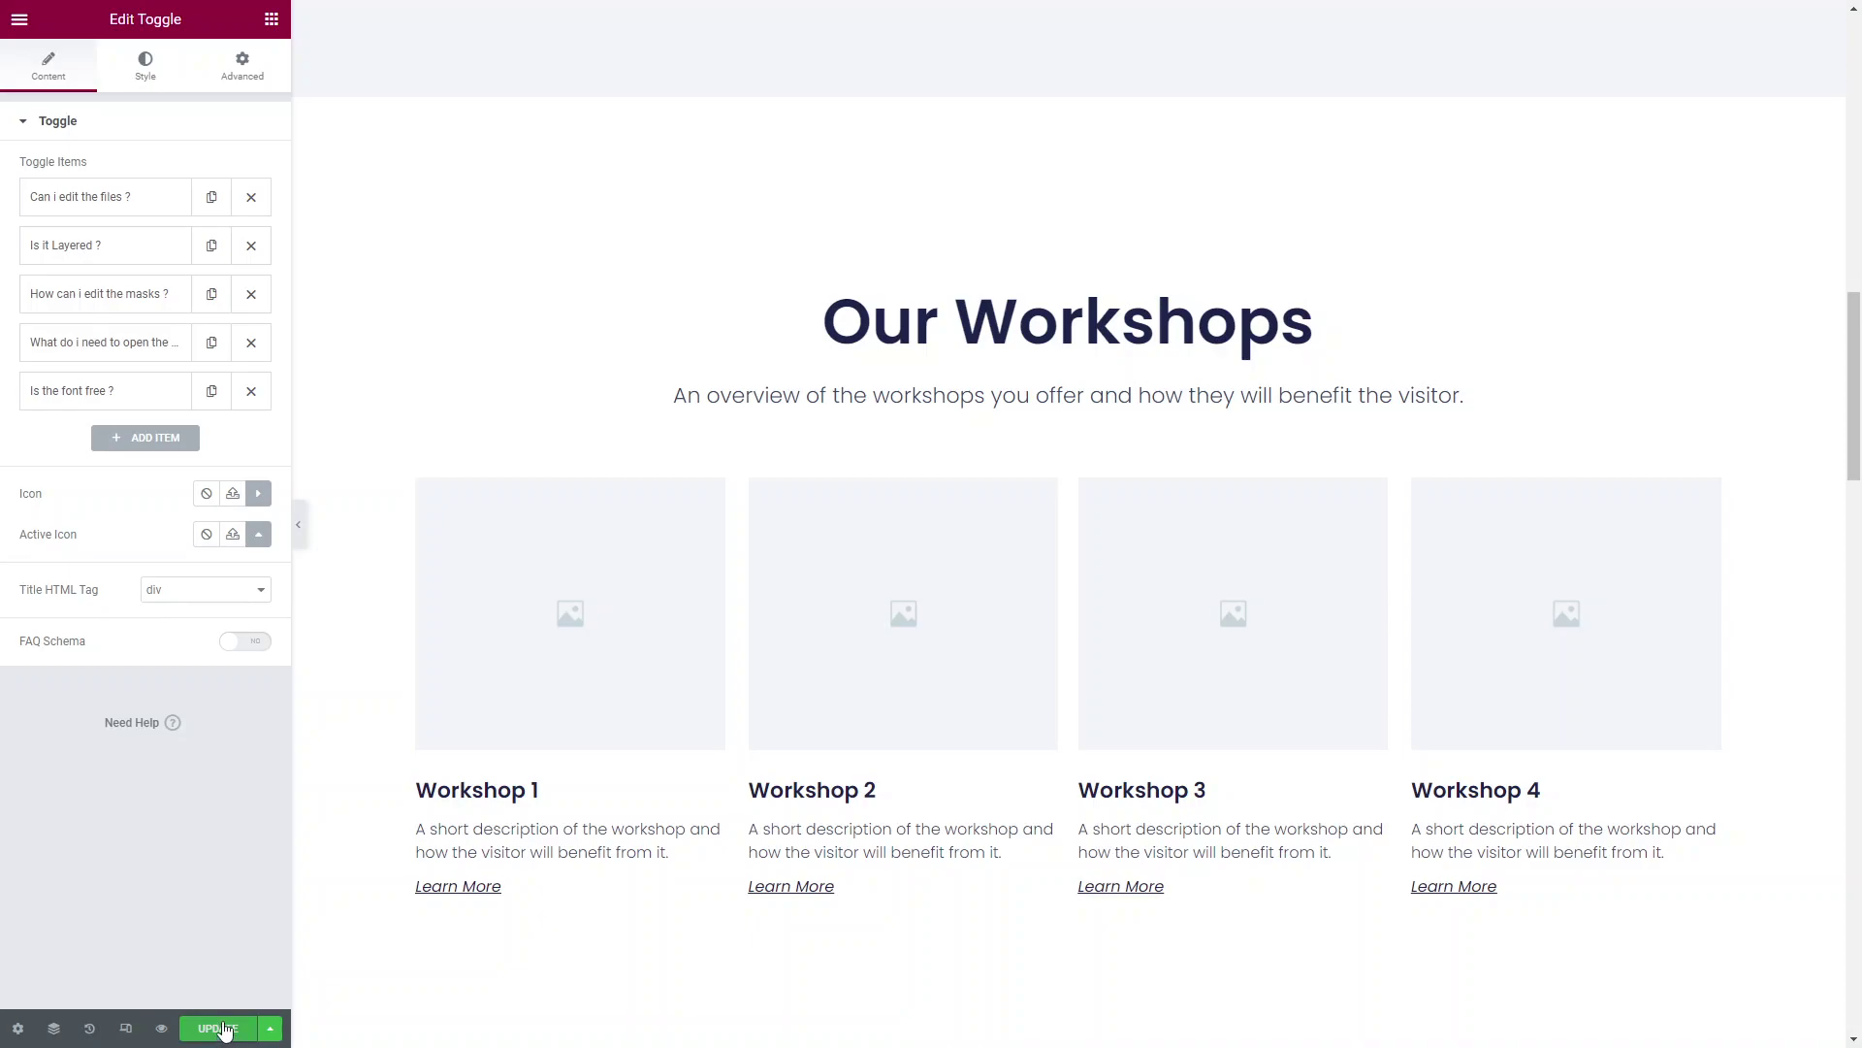
Save the current page's changes with Update.
{"action": "left_click", "coordinate": [222, 1028]}
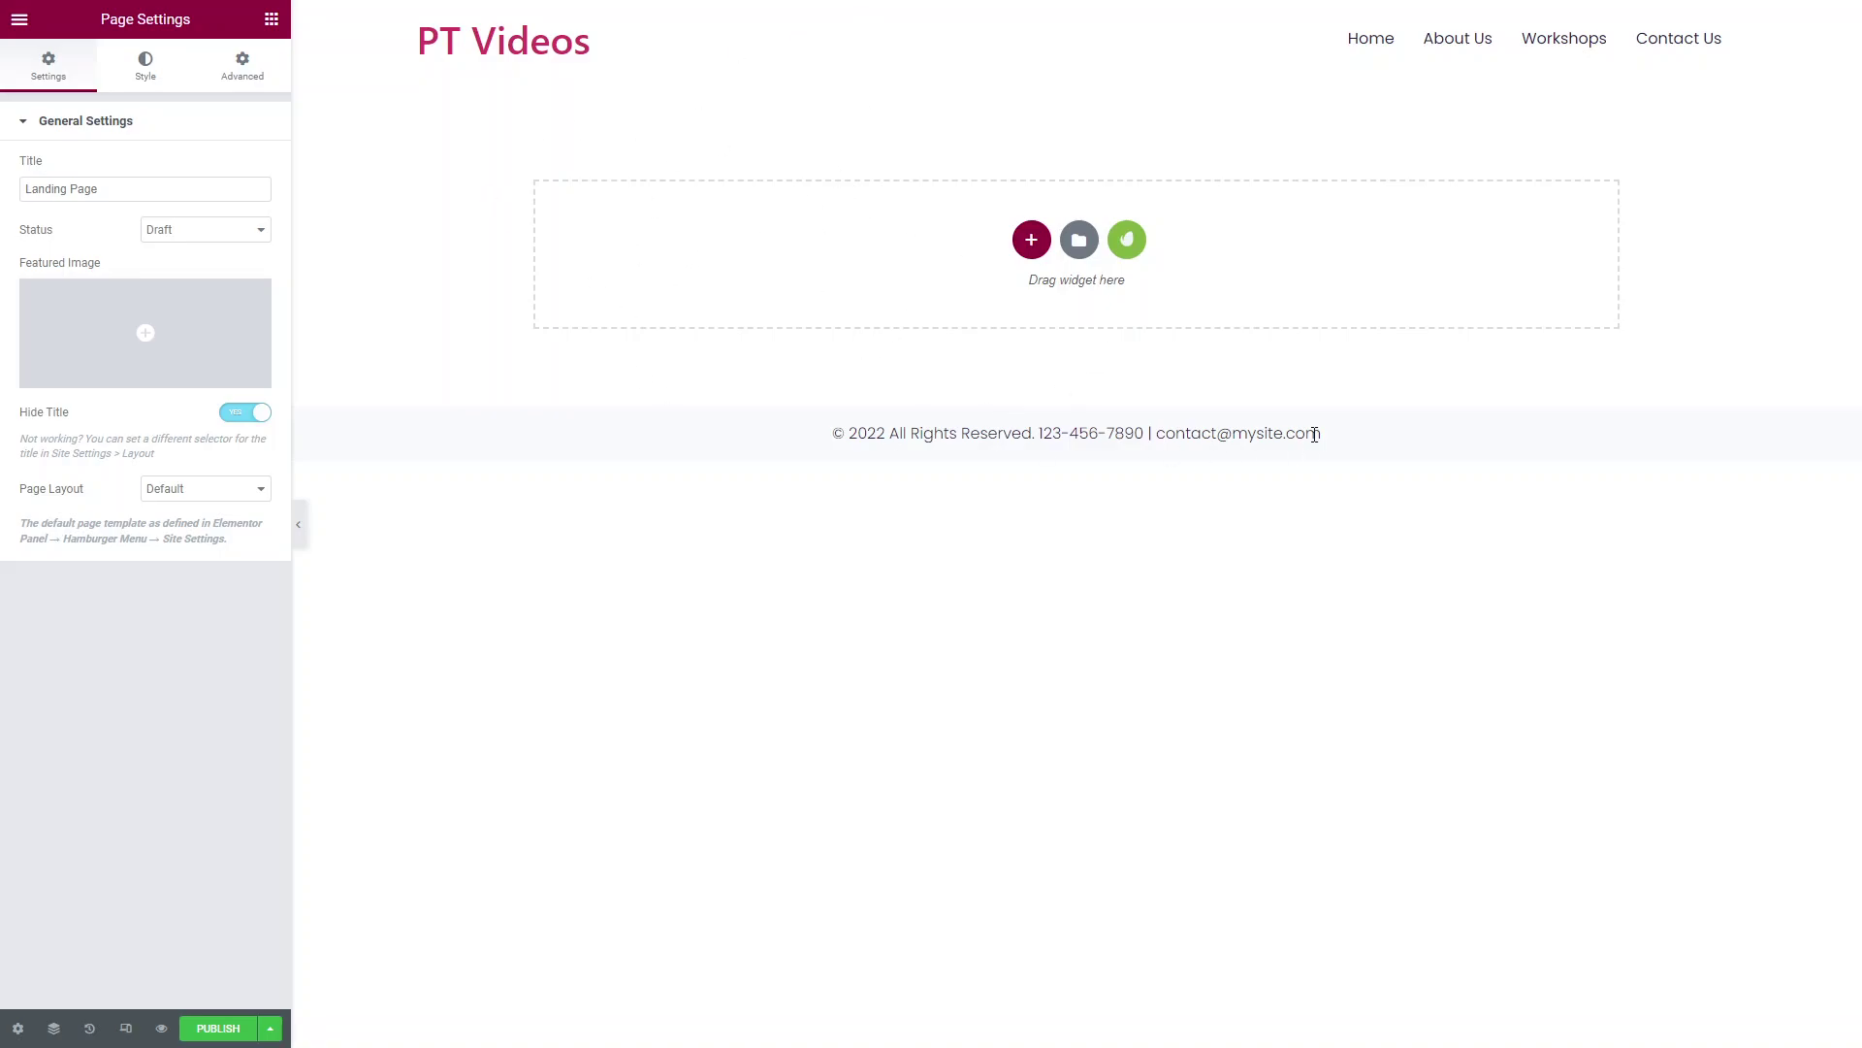
Open the template library and scroll through the Pages templates.
{"action": "left_click", "coordinate": [1080, 243]}
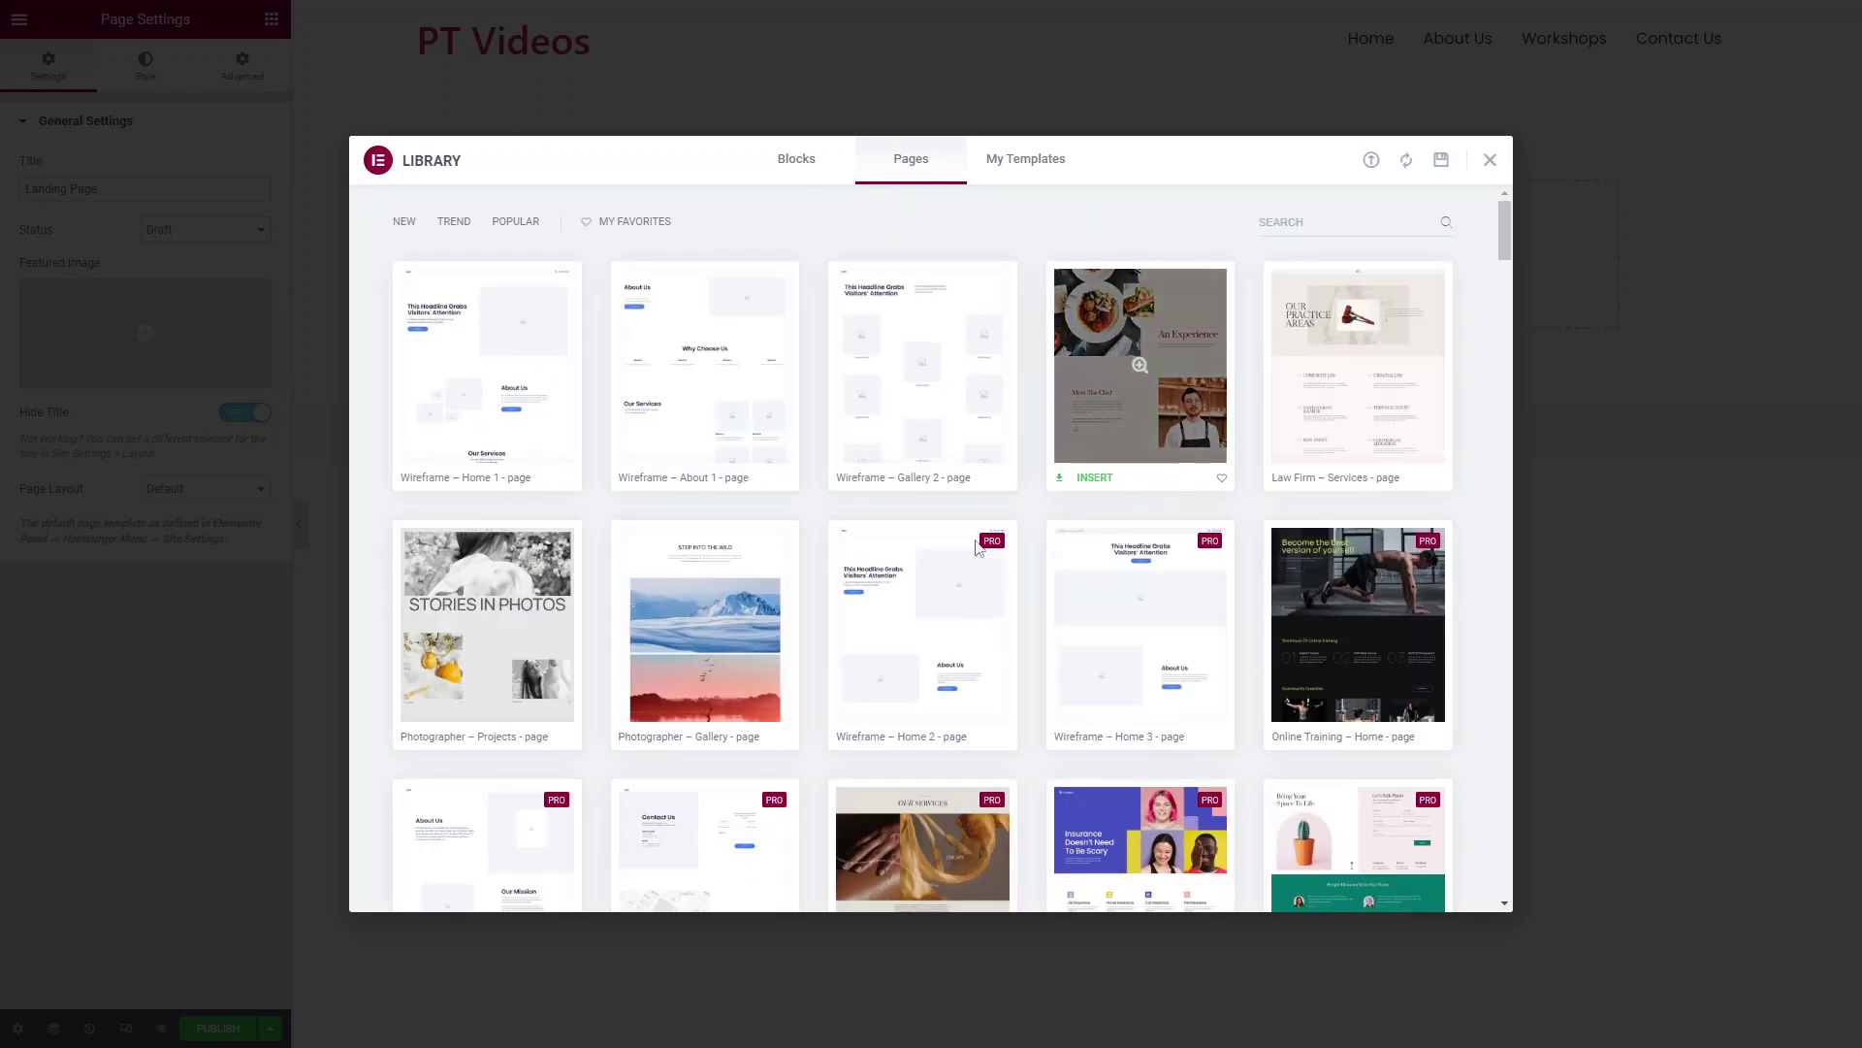
{"action": "scroll", "coordinate": [1147, 429], "scroll_direction": "down", "scroll_amount": 5}
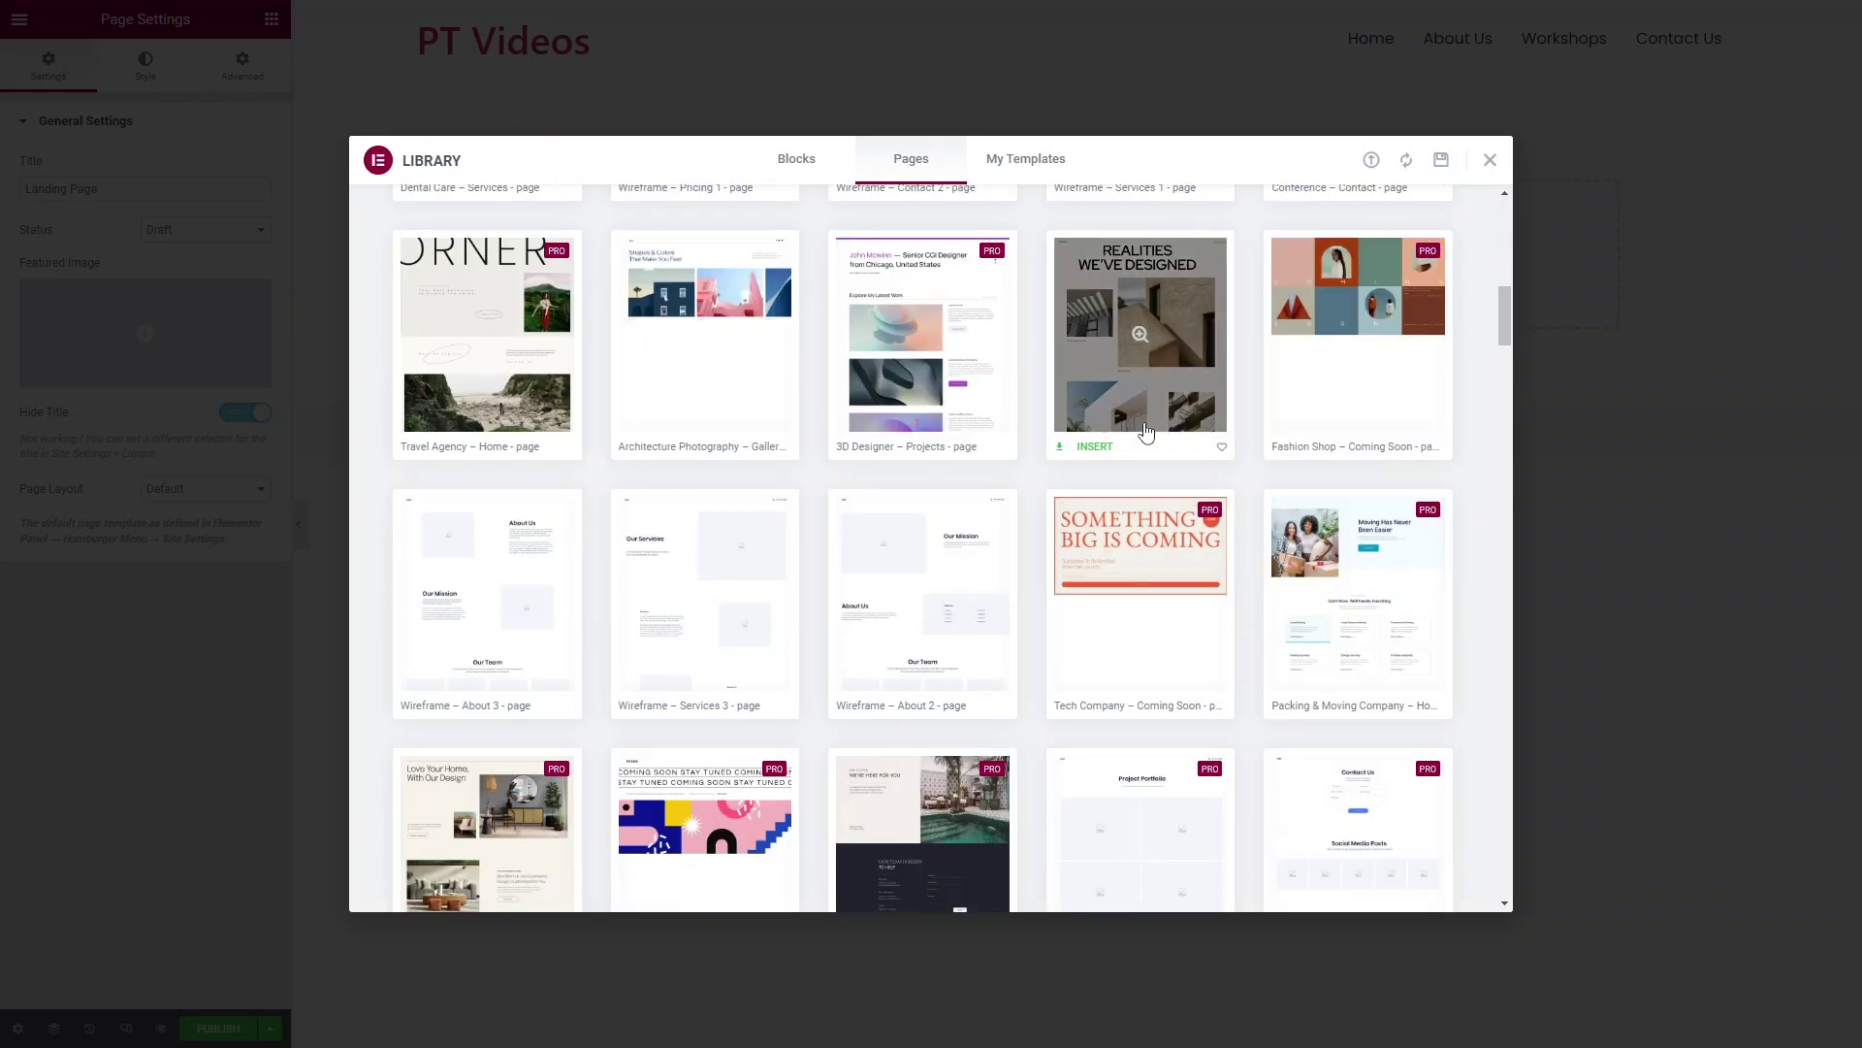
{"action": "scroll", "coordinate": [1116, 428], "scroll_direction": "up", "scroll_amount": 11}
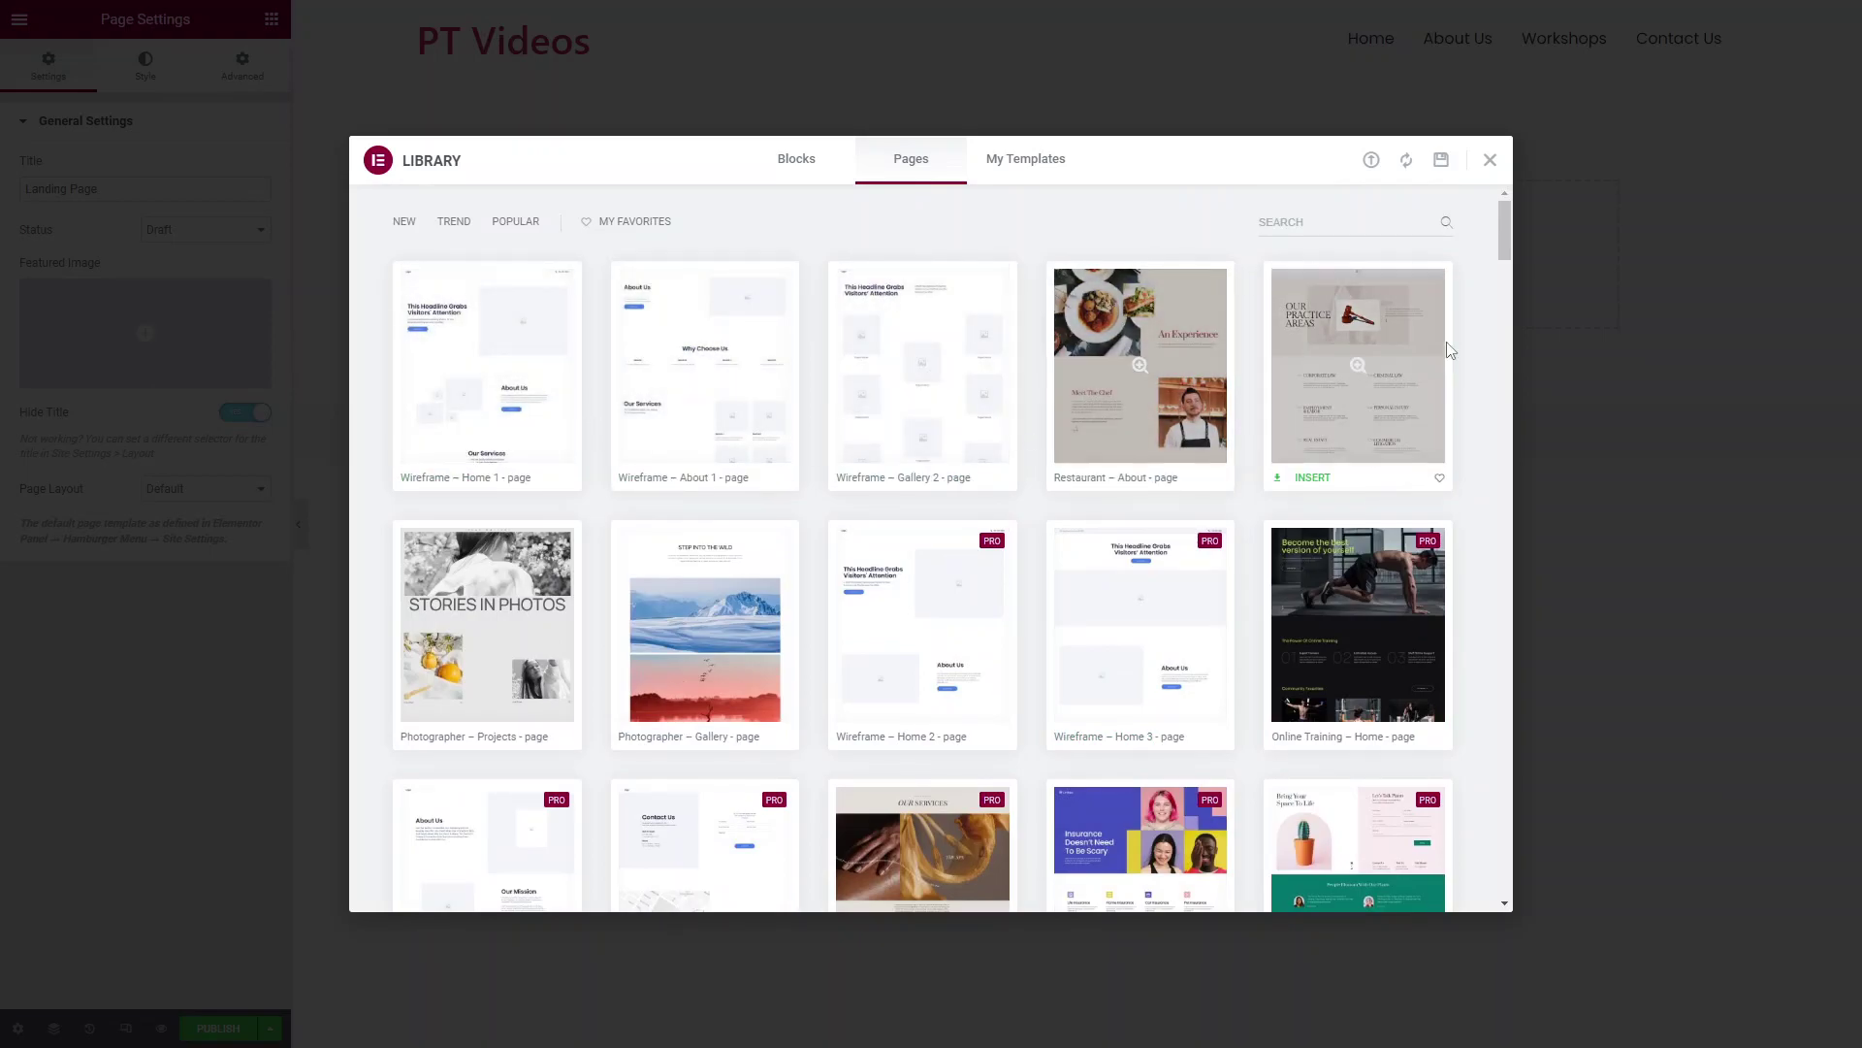
{"action": "scroll", "coordinate": [1009, 560], "scroll_direction": "down", "scroll_amount": 10}
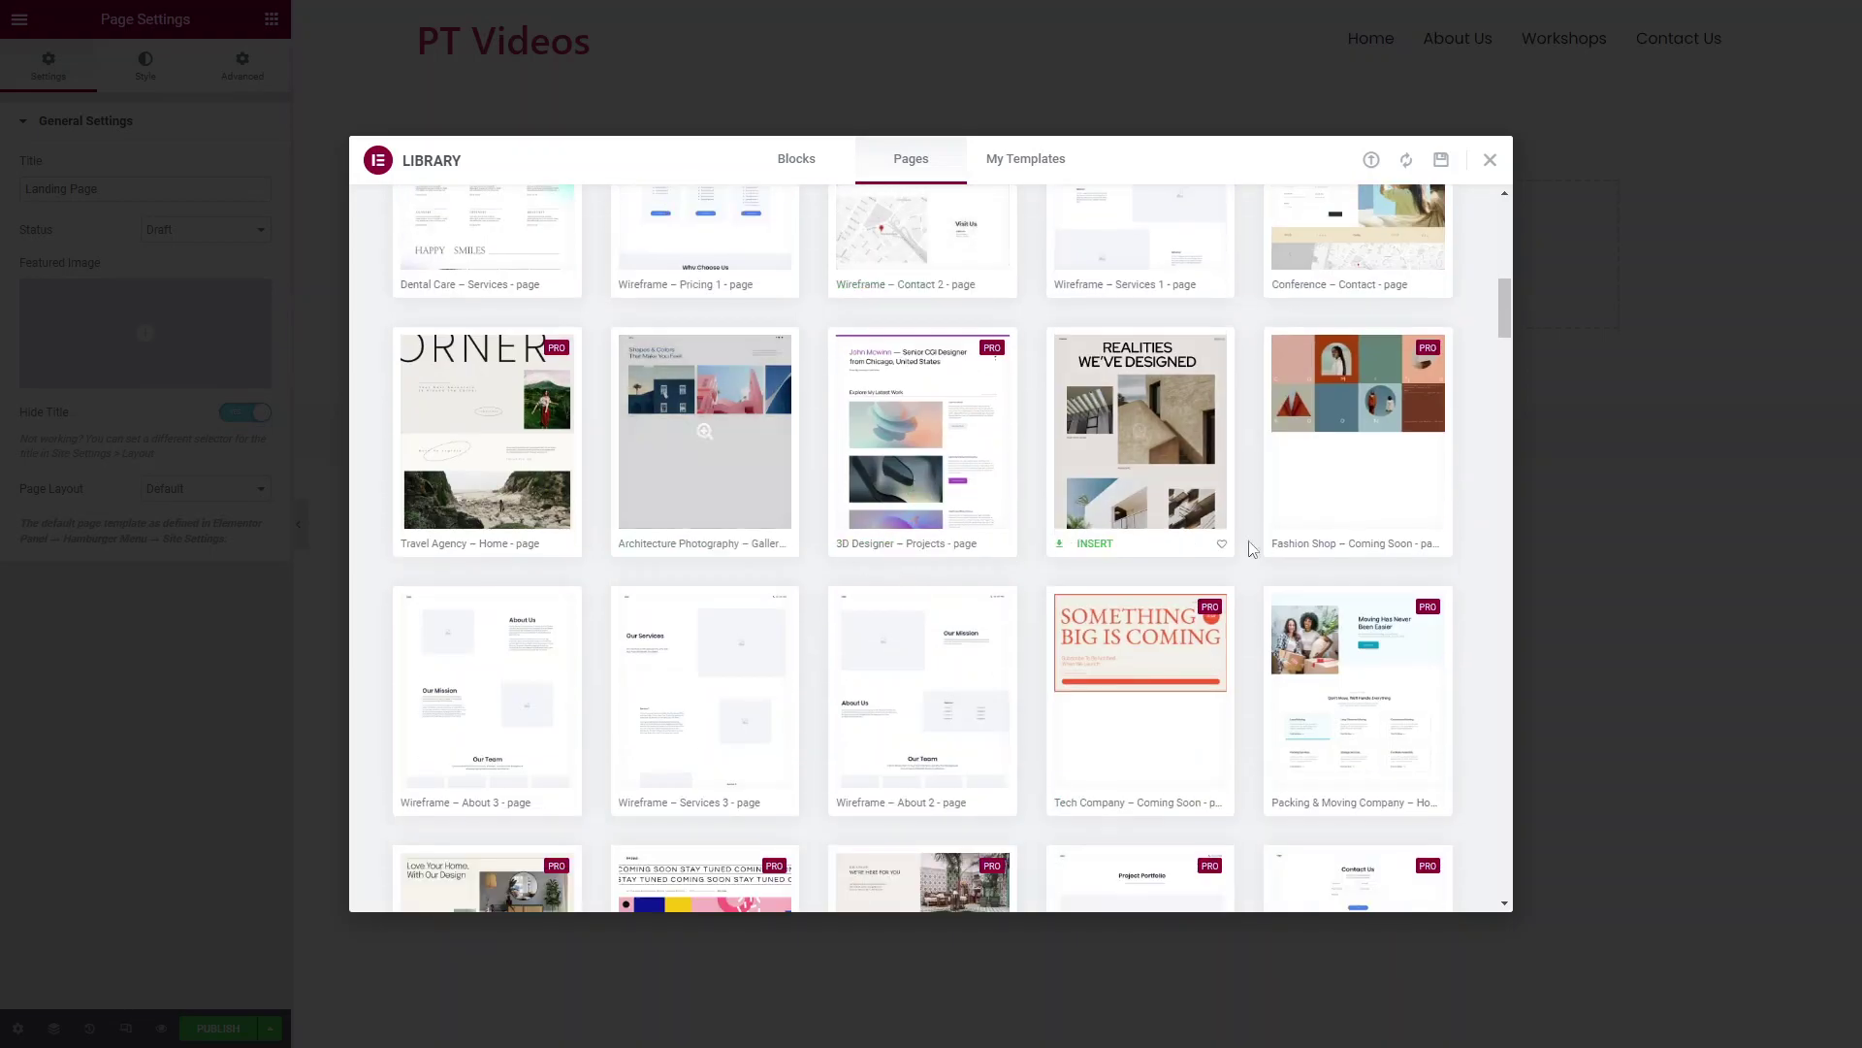
{"action": "scroll", "coordinate": [867, 563], "scroll_direction": "down", "scroll_amount": 15}
{"action": "scroll", "coordinate": [1257, 571], "scroll_direction": "down", "scroll_amount": 4}
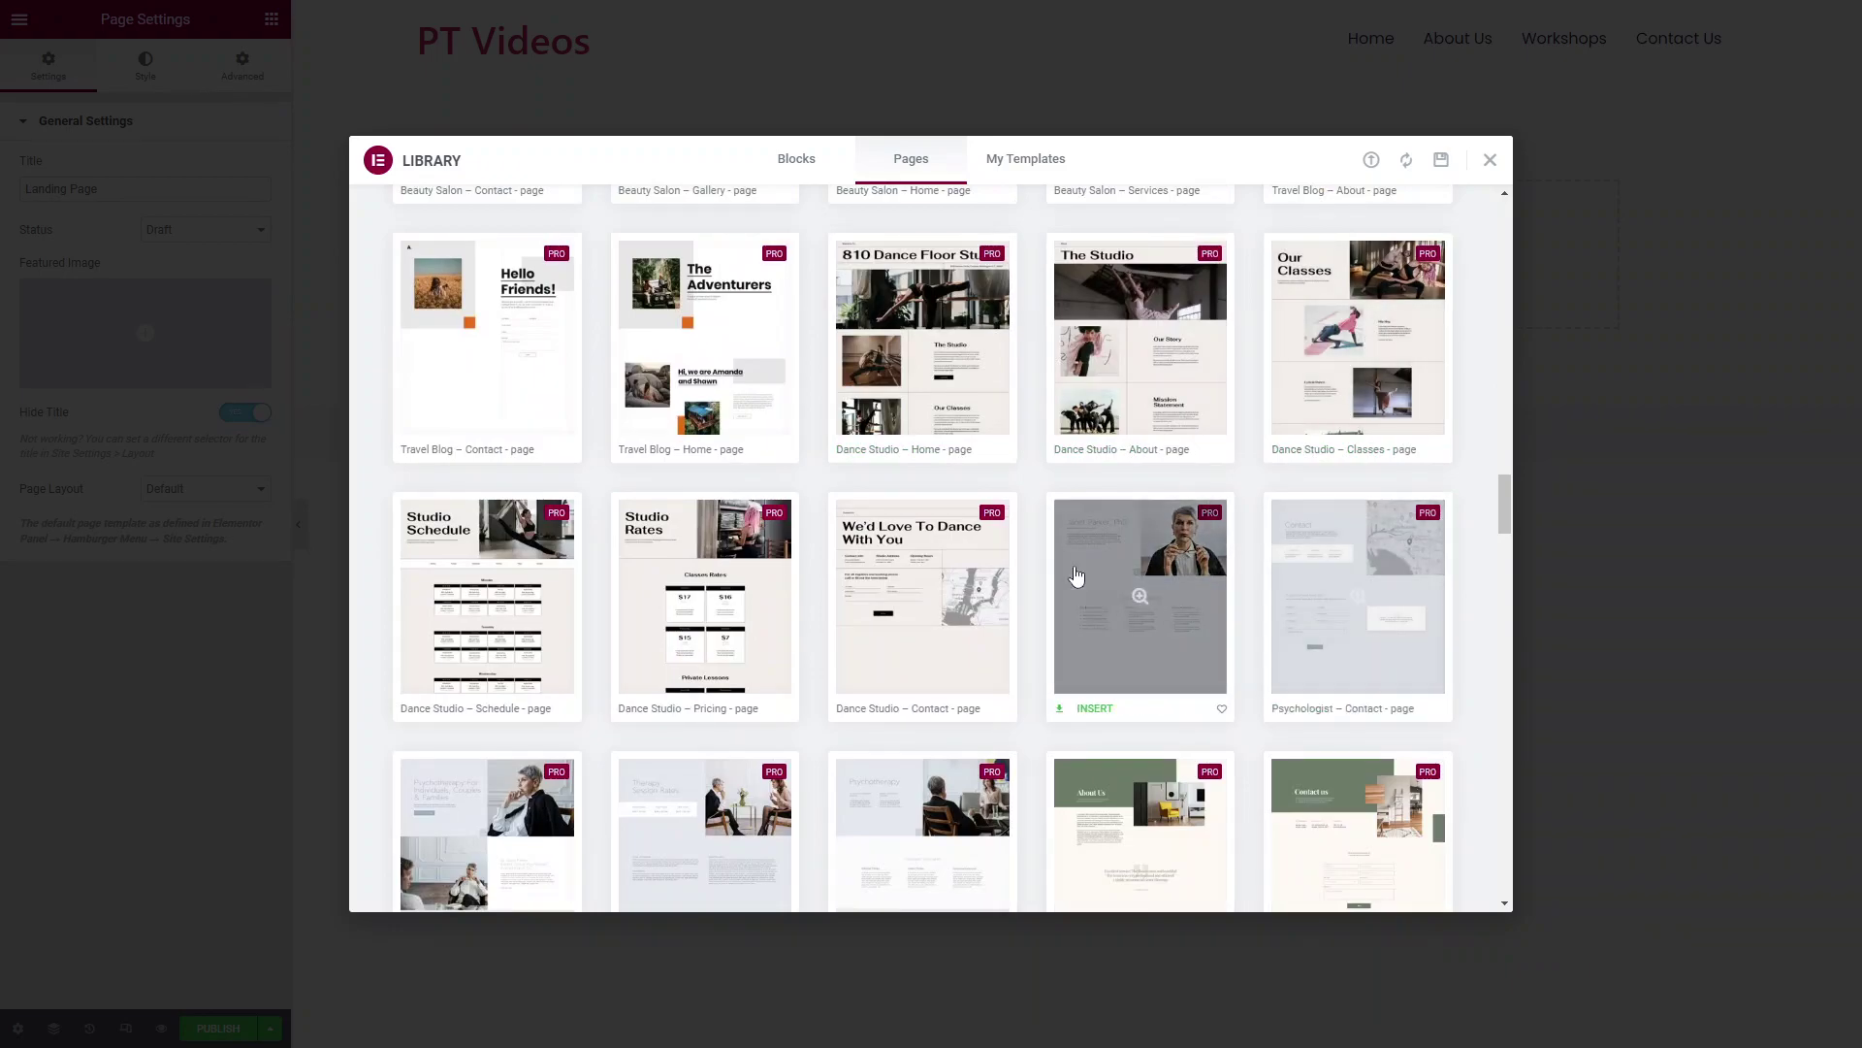
{"action": "scroll", "coordinate": [1012, 508], "scroll_direction": "down", "scroll_amount": 6}
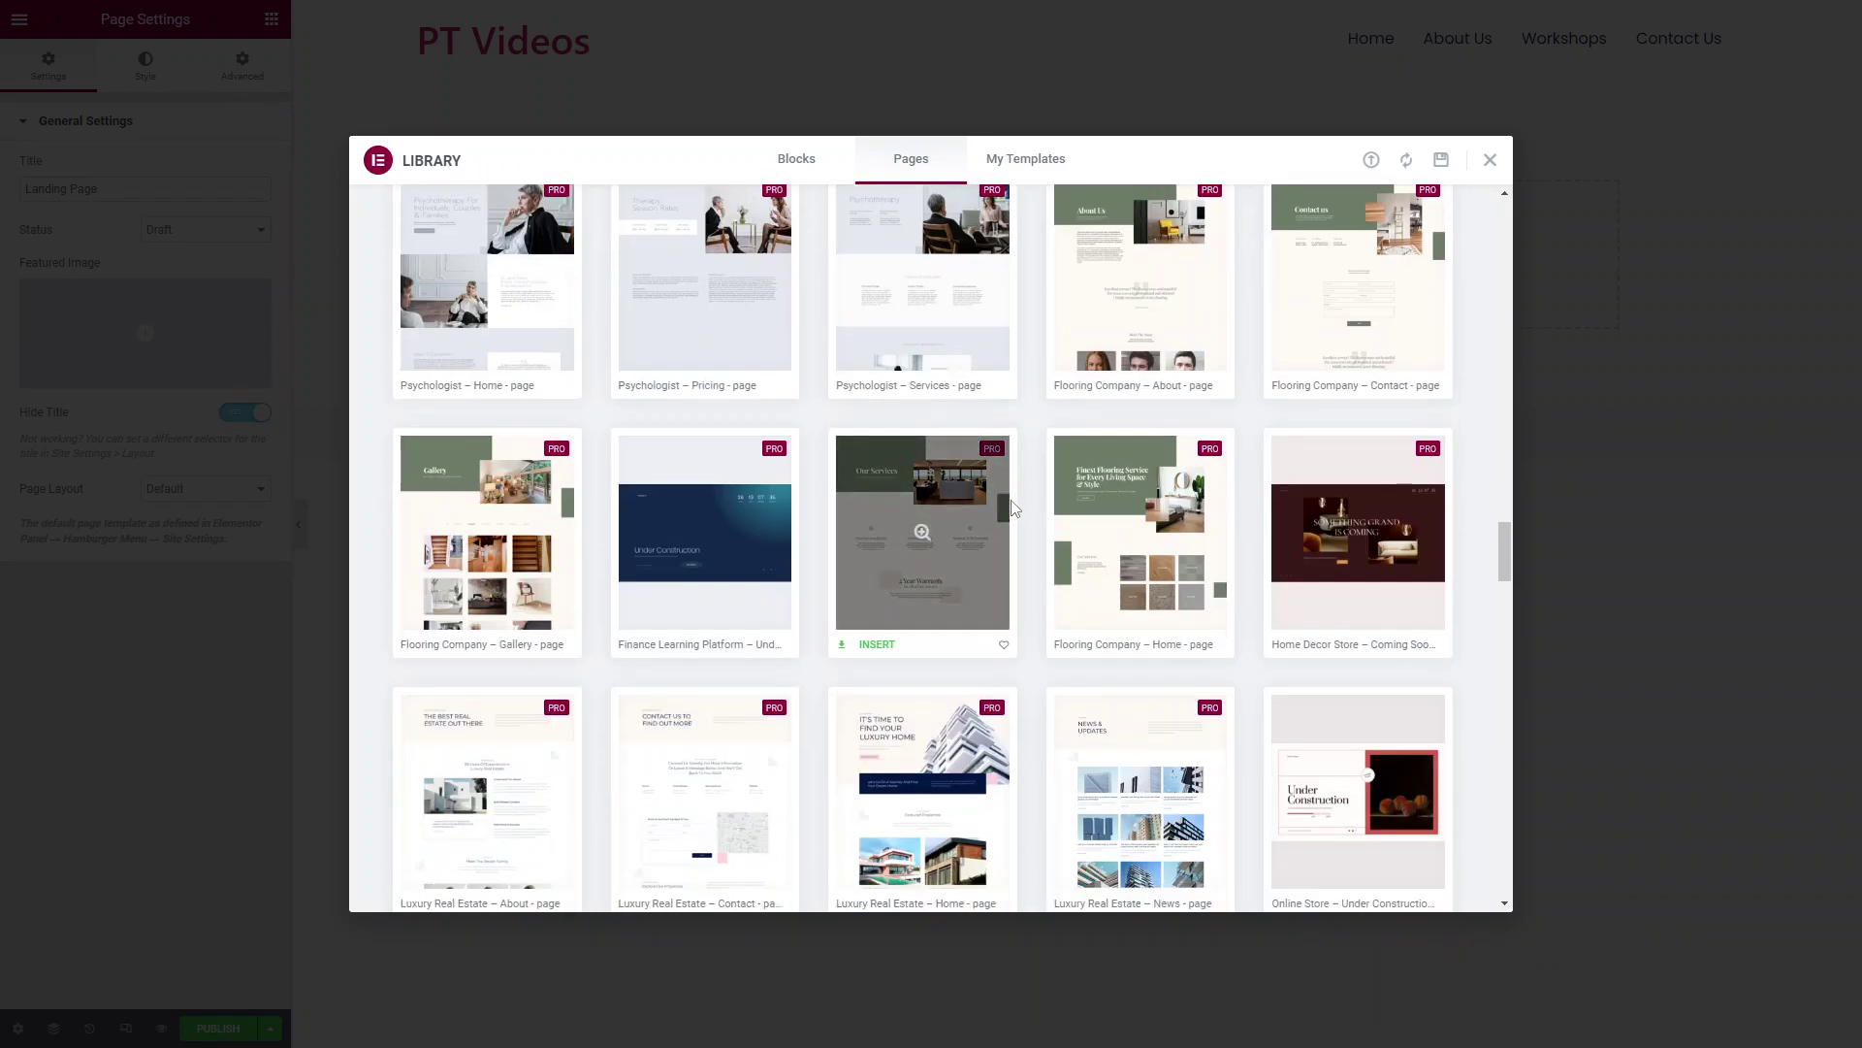
{"action": "scroll", "coordinate": [1012, 508], "scroll_direction": "down", "scroll_amount": 6}
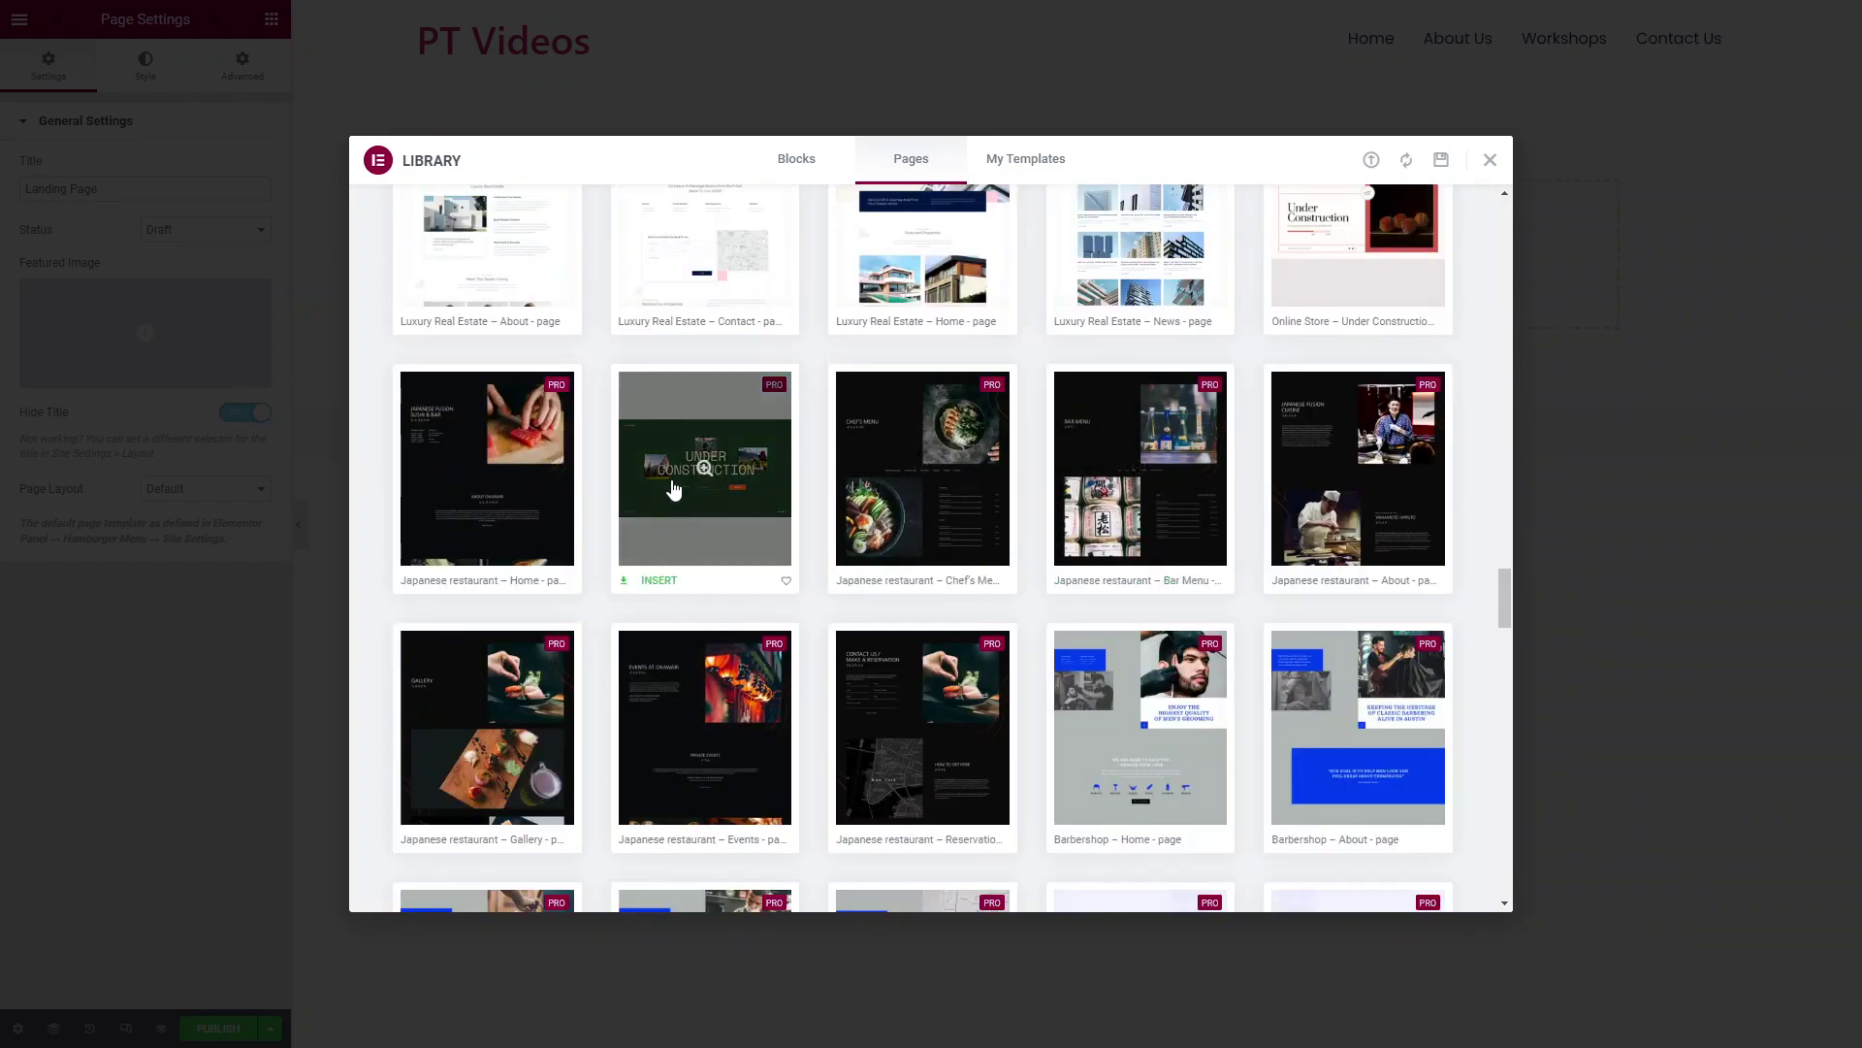
{"action": "scroll", "coordinate": [715, 505], "scroll_direction": "down", "scroll_amount": 6}
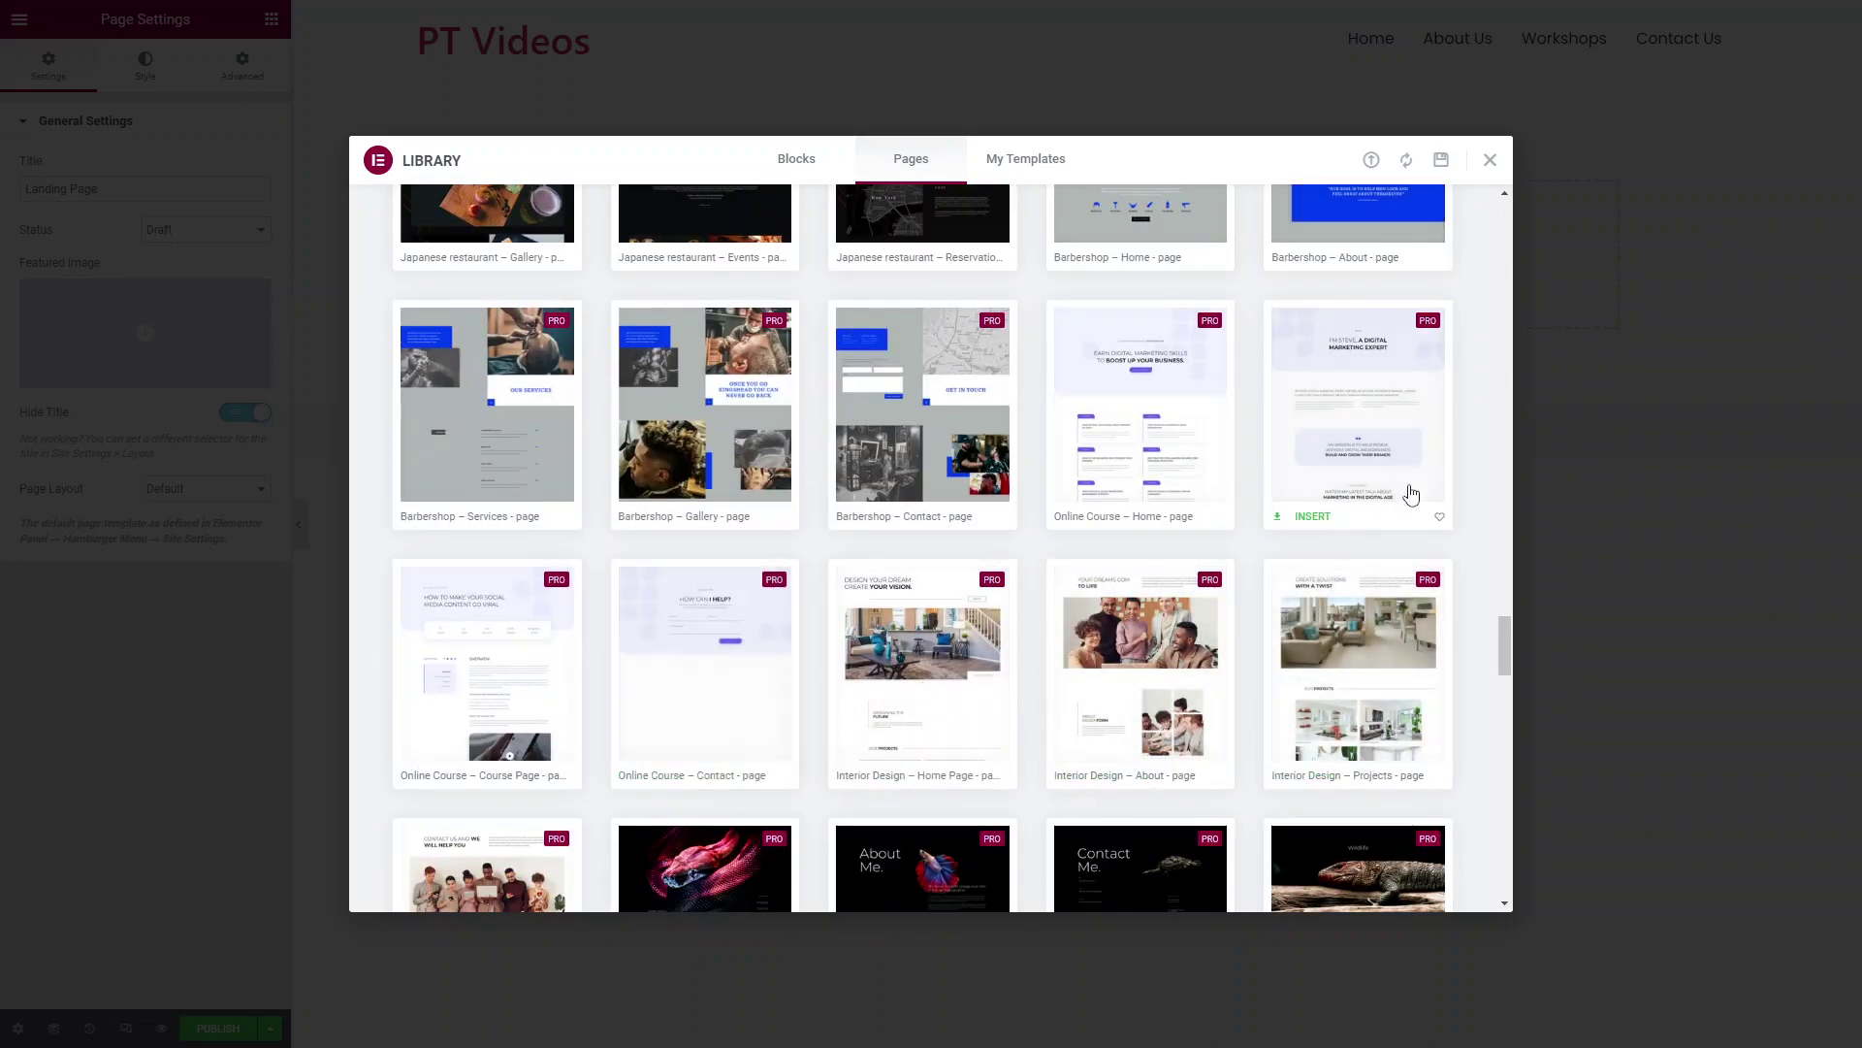
Preview the Online Course about page and Wireframe – Pricing 1 templates, then close the preview.
{"action": "left_click", "coordinate": [1359, 405]}
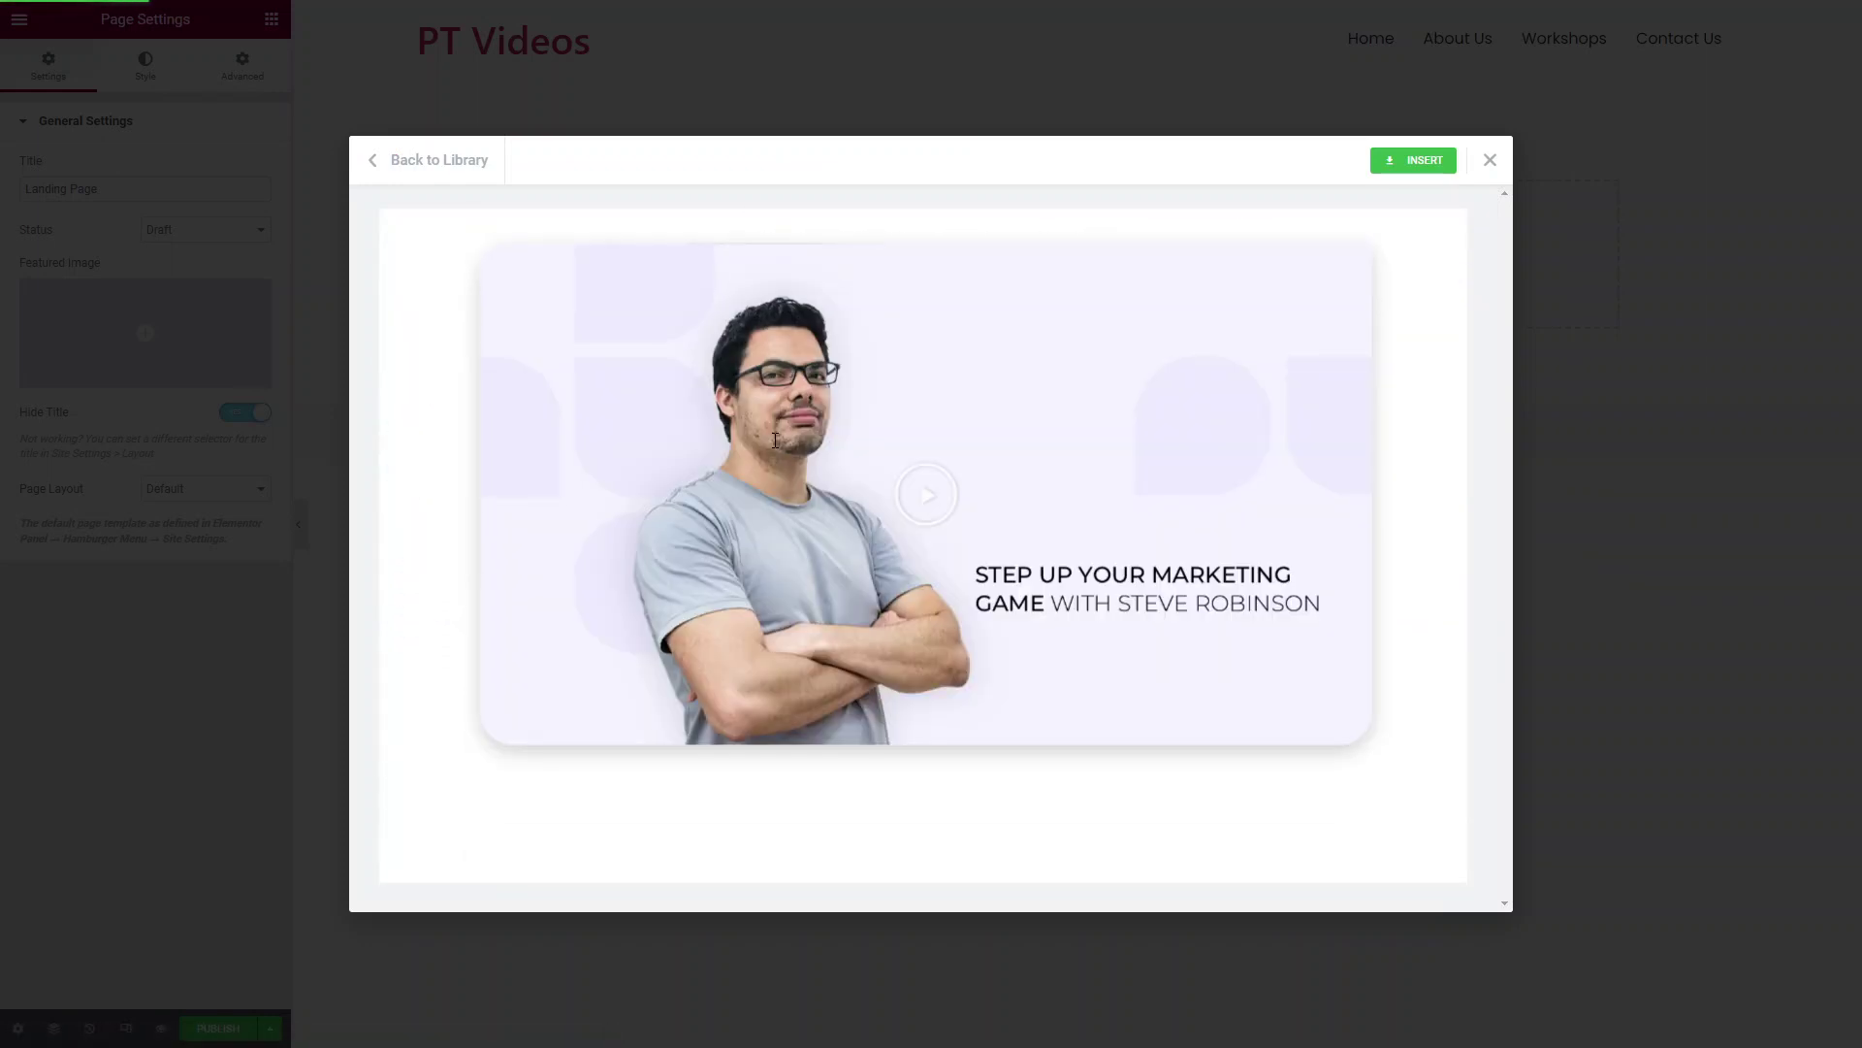
{"action": "left_click", "coordinate": [378, 162]}
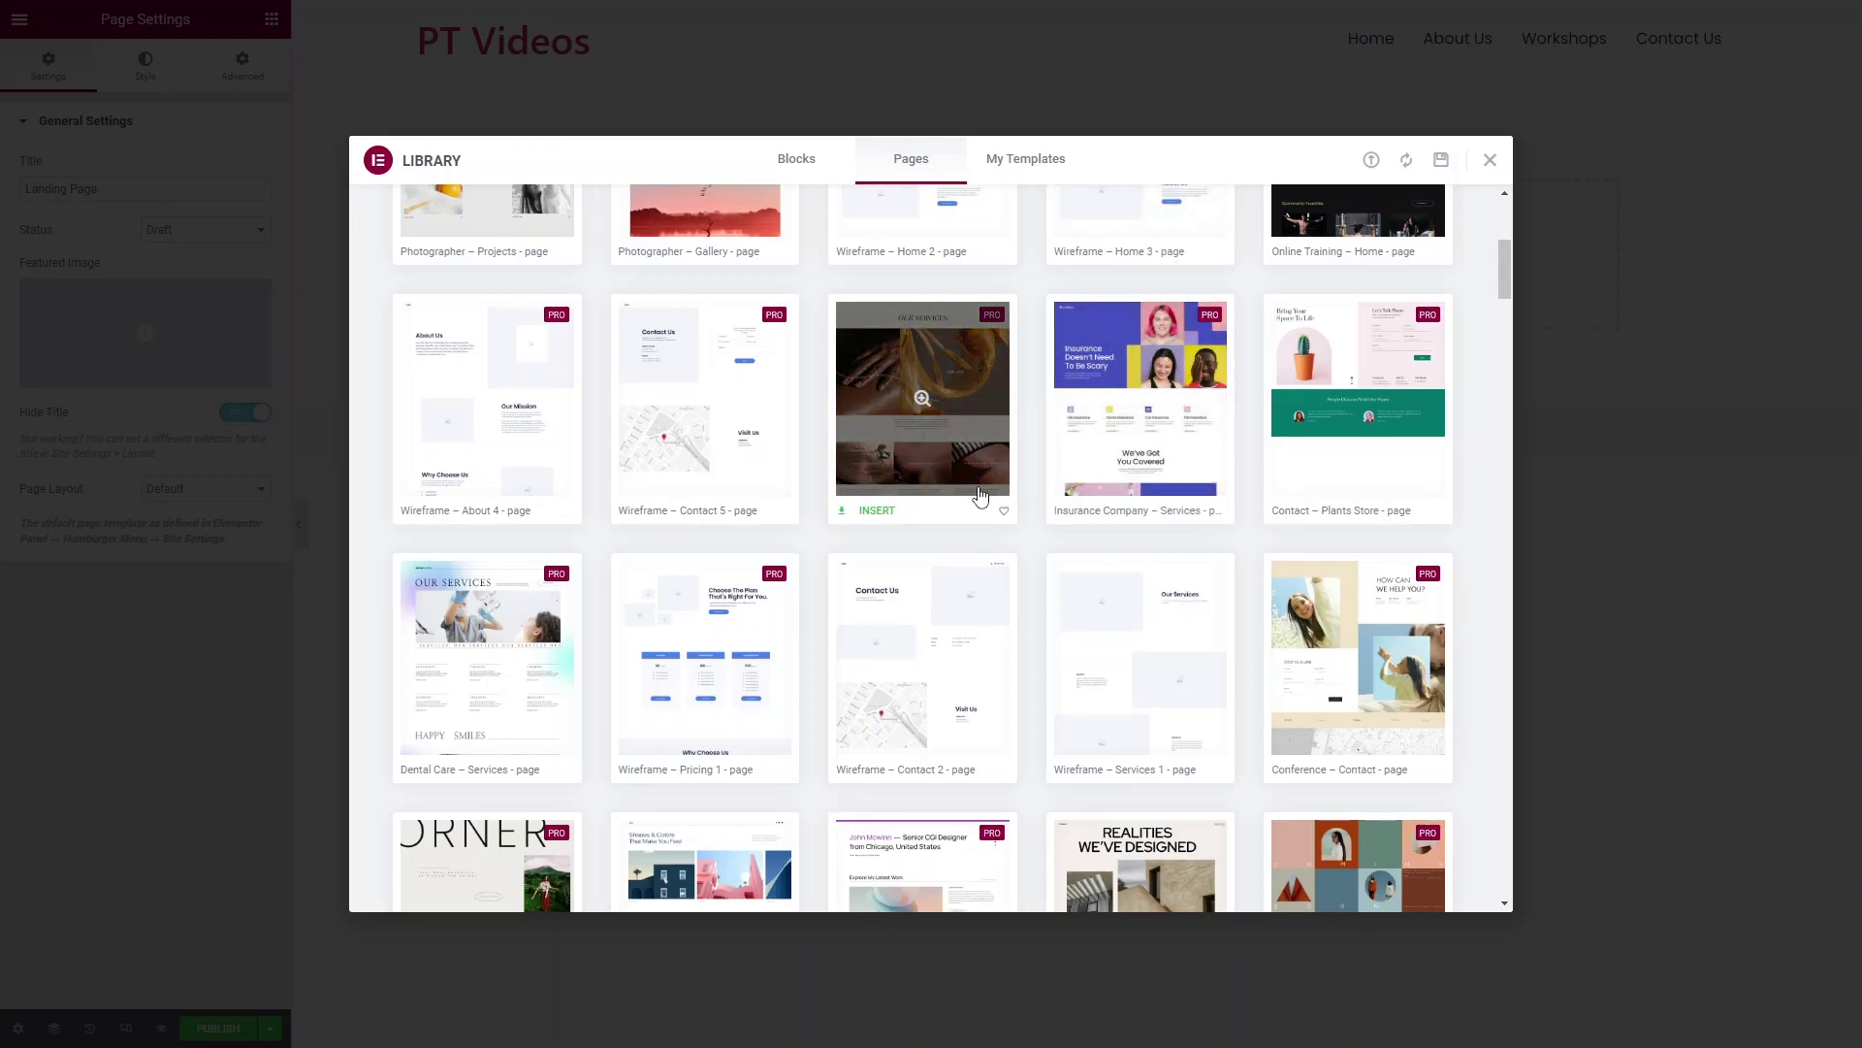
{"action": "scroll", "coordinate": [980, 496], "scroll_direction": "down", "scroll_amount": 2}
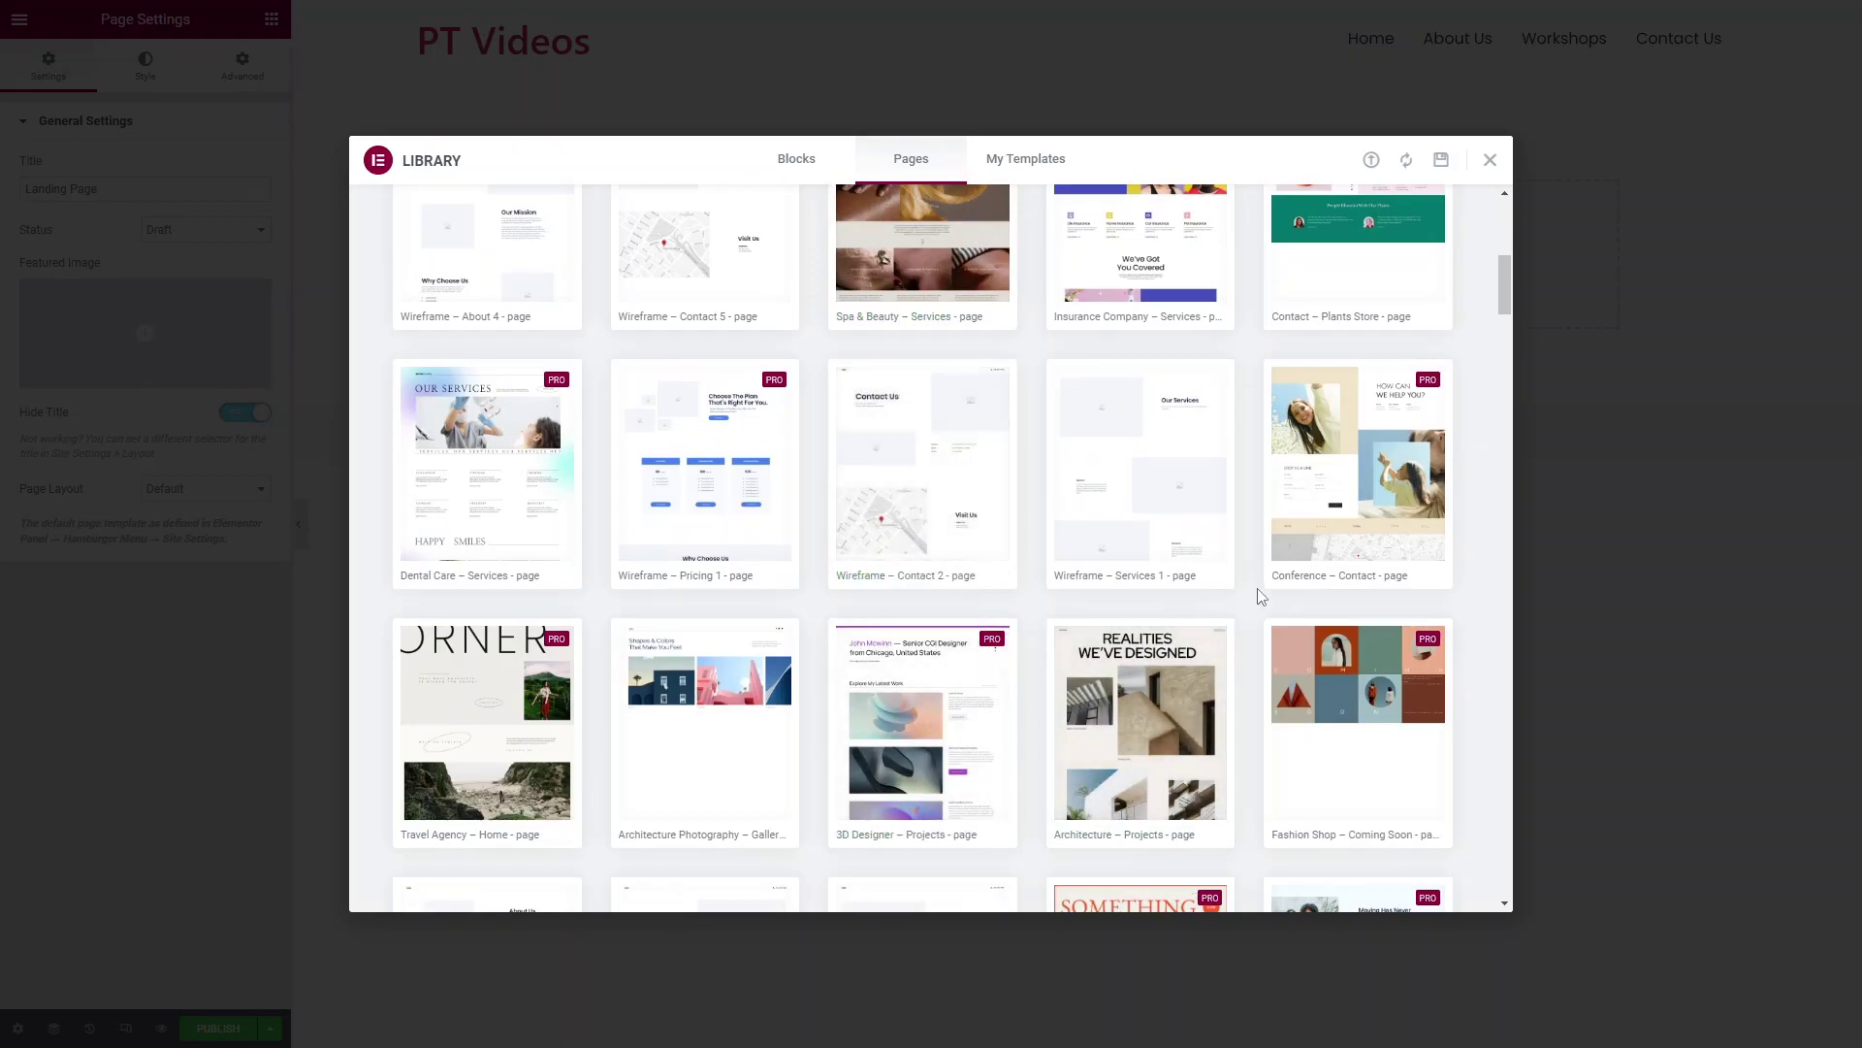
{"action": "left_click", "coordinate": [703, 475]}
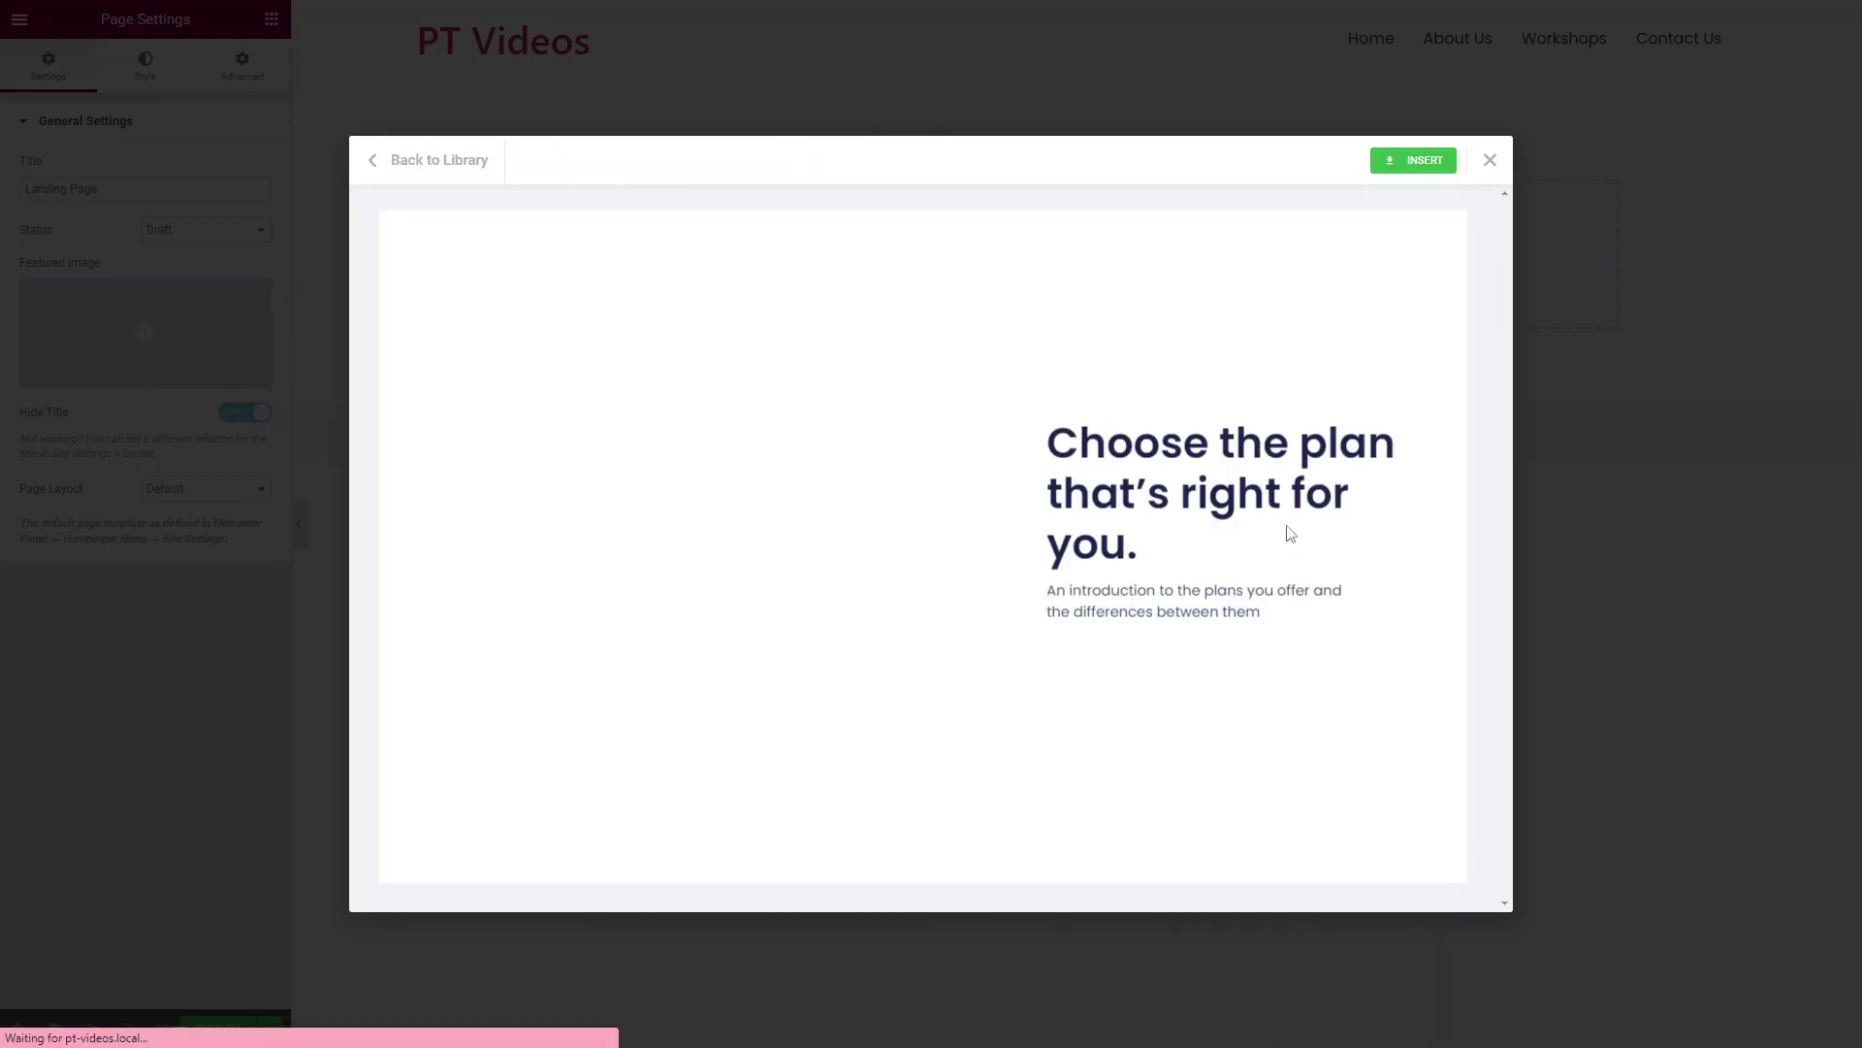
{"action": "scroll", "coordinate": [989, 457], "scroll_direction": "down", "scroll_amount": 20}
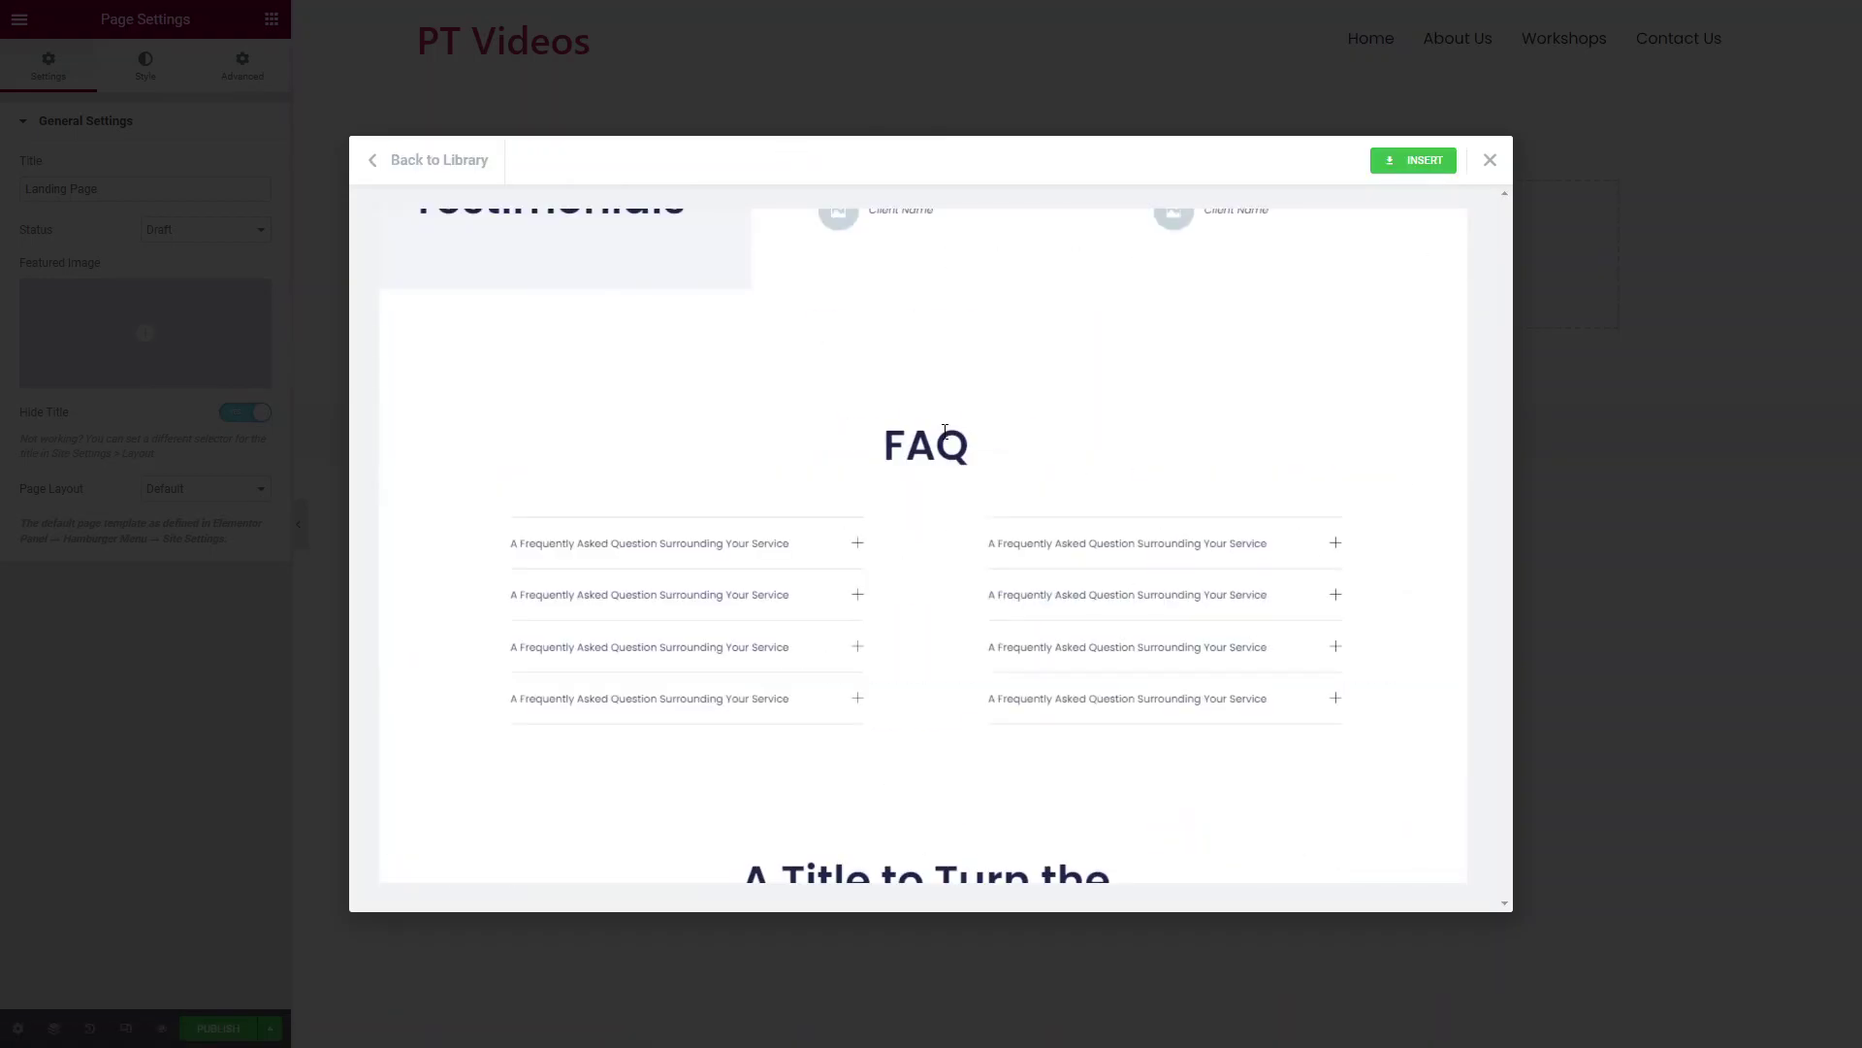
{"action": "key", "text": "Escape"}
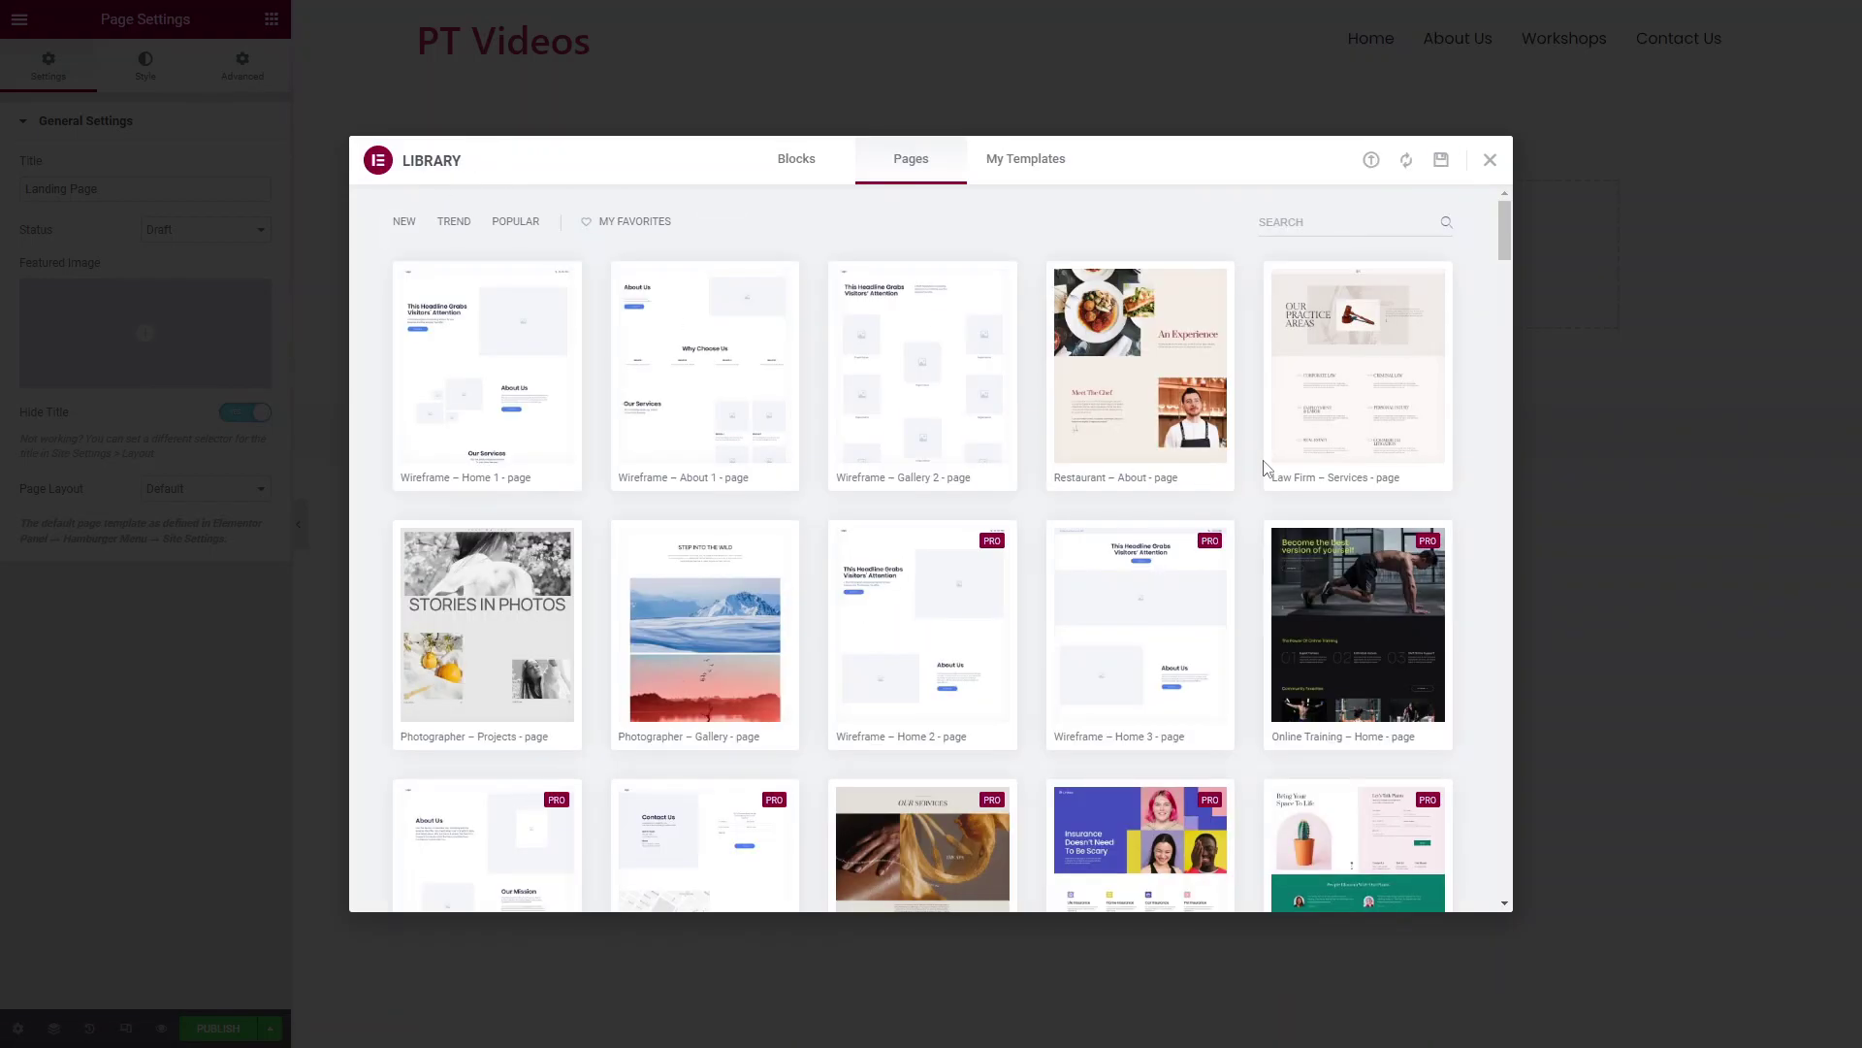
Search the templates for pricing and about, clear the search, and sort by New.
{"action": "left_click", "coordinate": [1287, 211]}
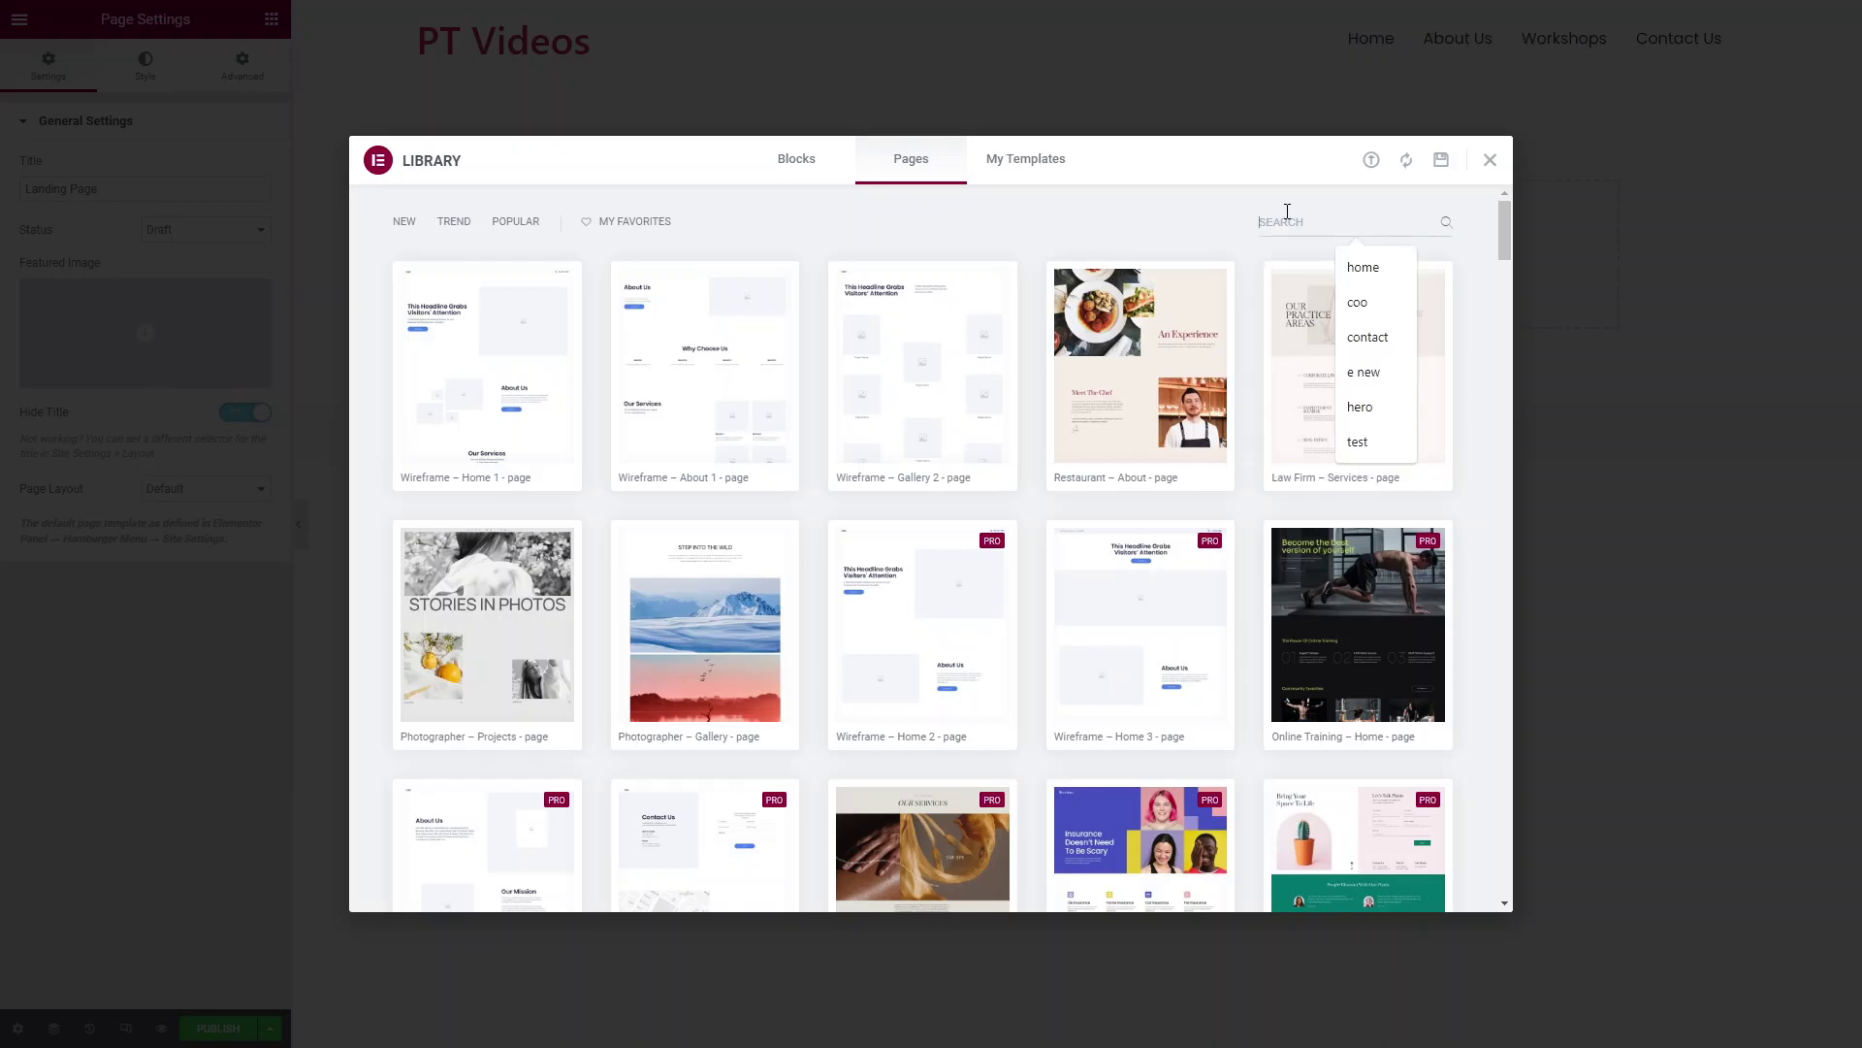
{"action": "type", "text": "pricing"}
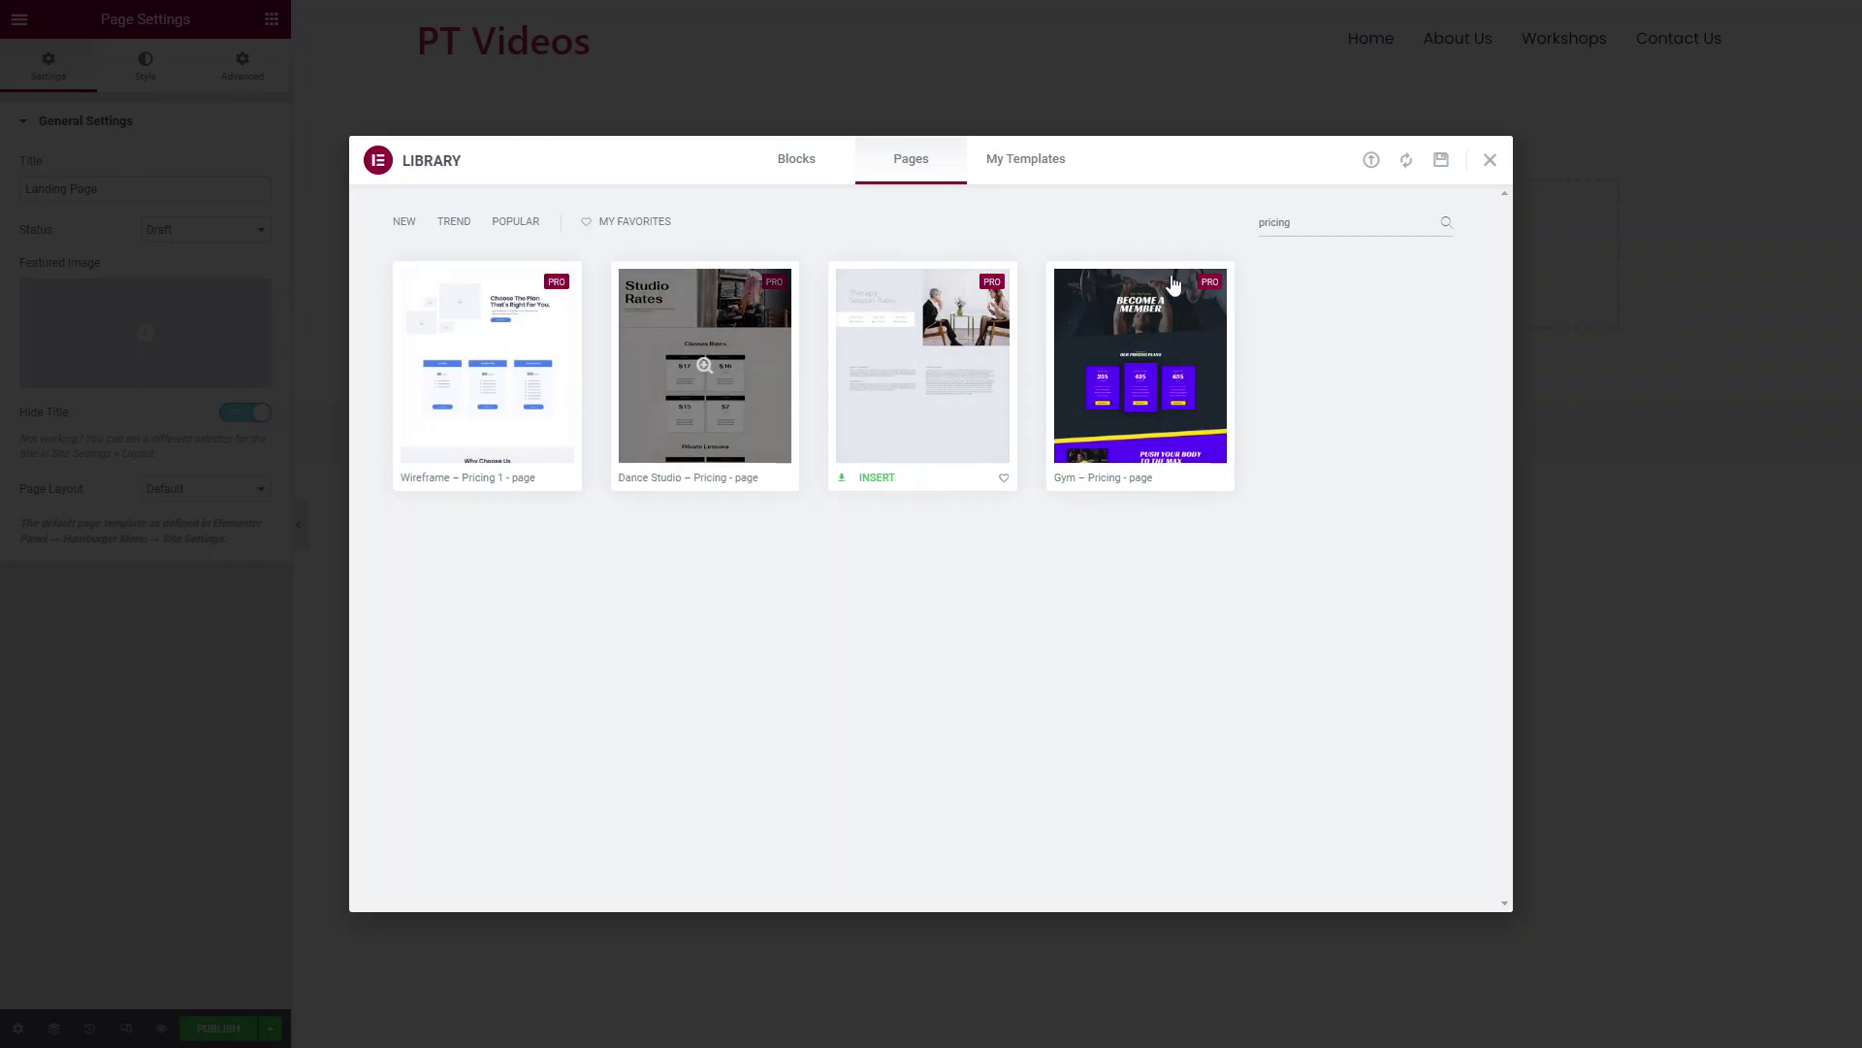
{"action": "type", "text": "about"}
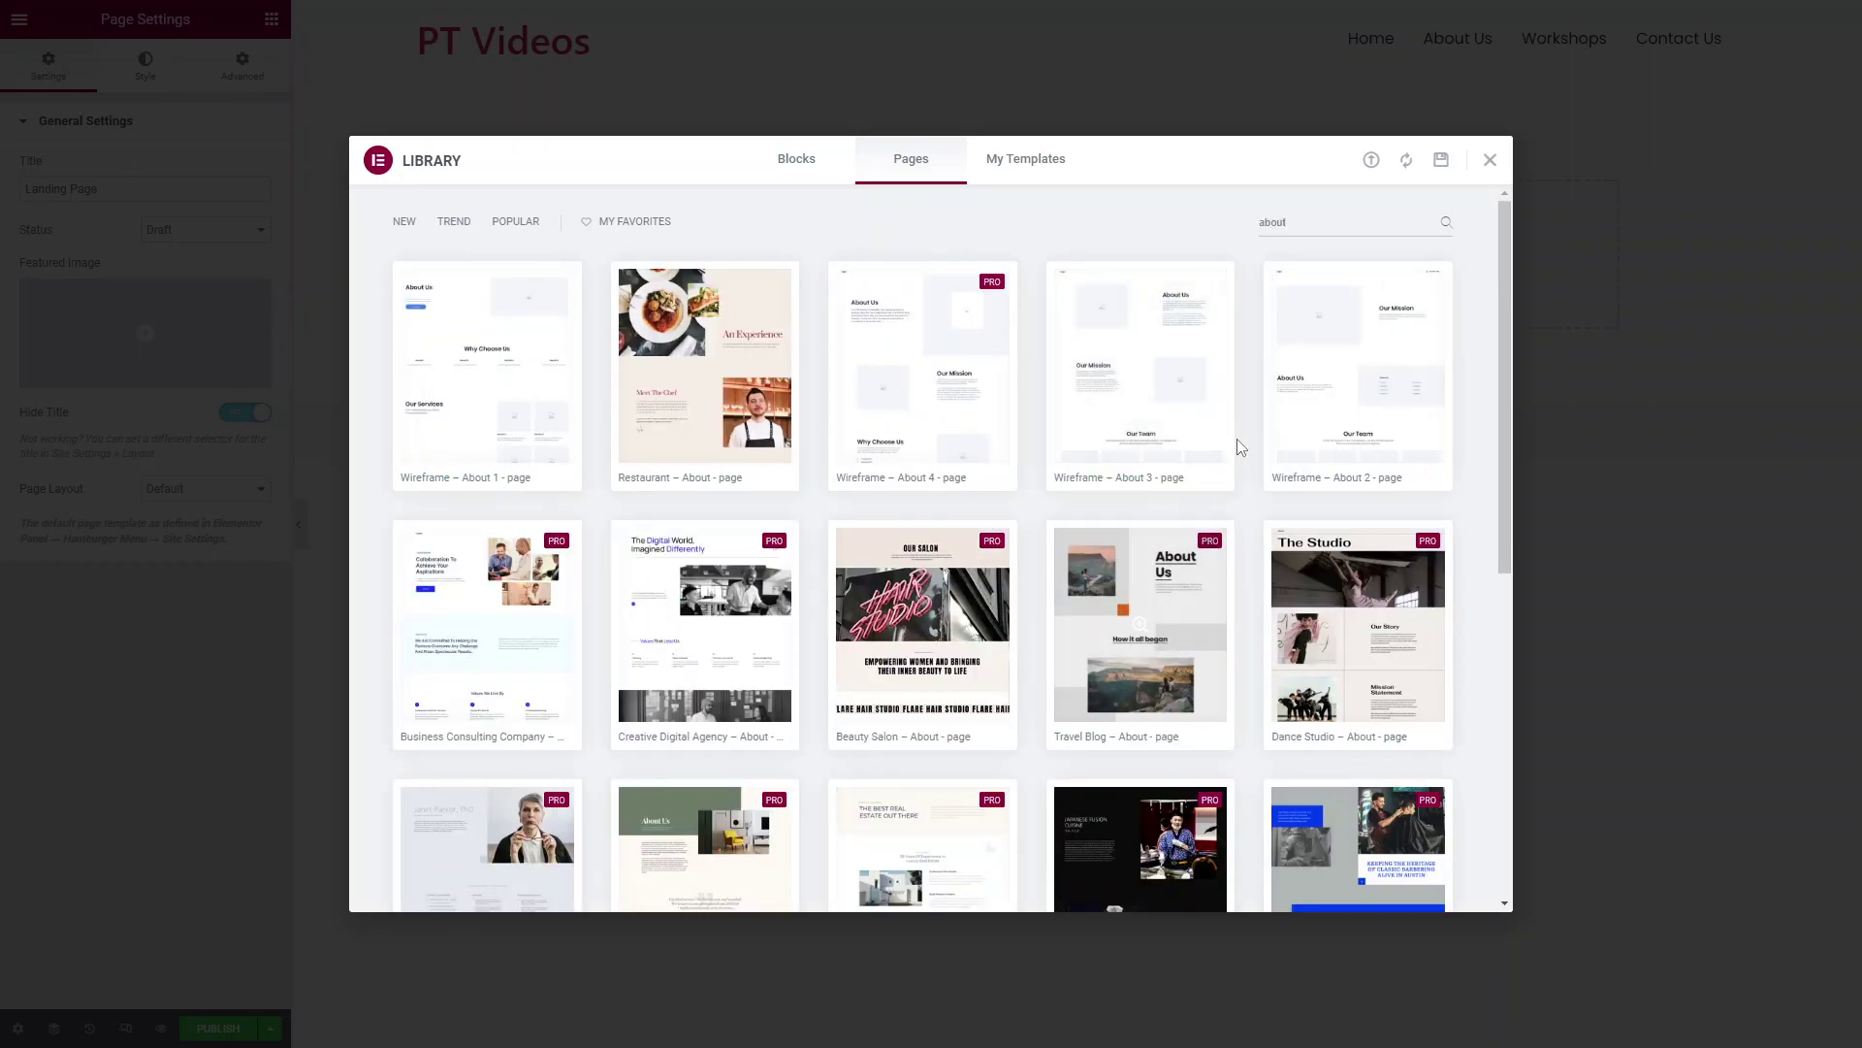
{"action": "key", "text": "BackSpace"}
{"action": "key", "text": "BackSpace"}
{"action": "key", "text": "BackSpace"}
{"action": "key", "text": "BackSpace"}
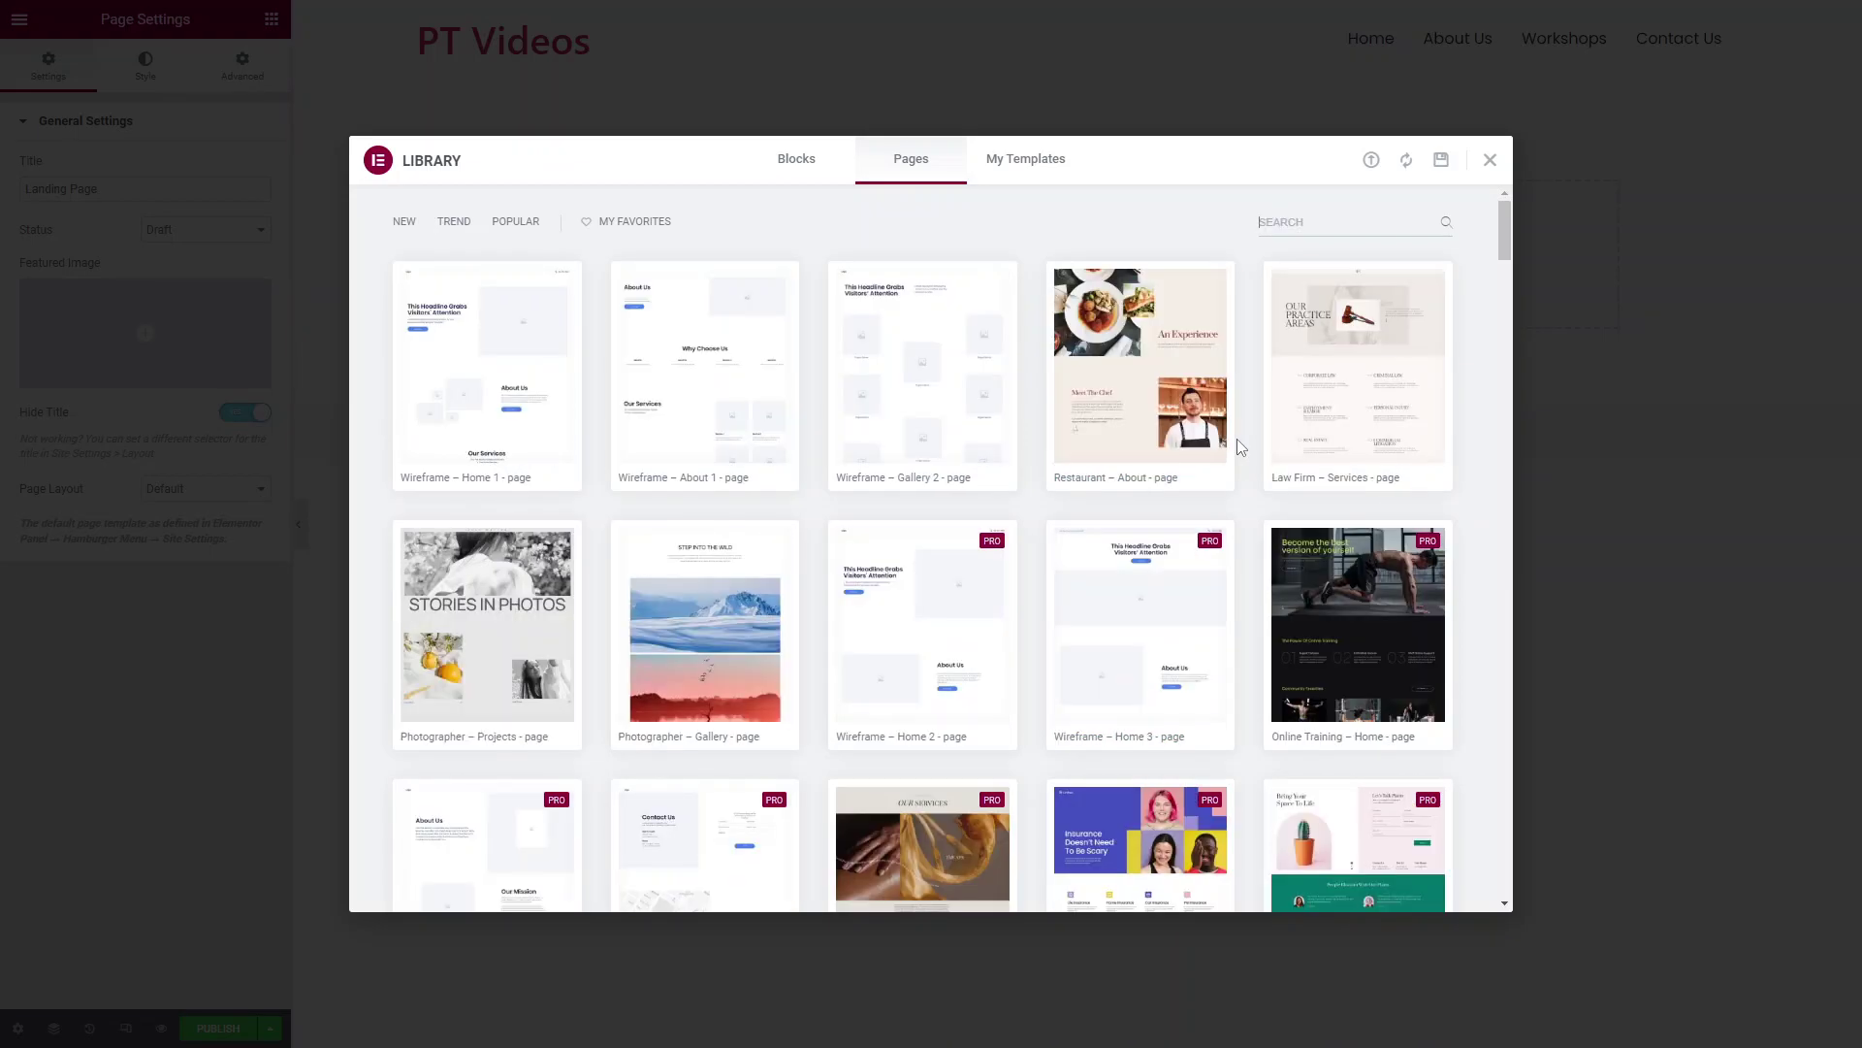
{"action": "left_click", "coordinate": [406, 228]}
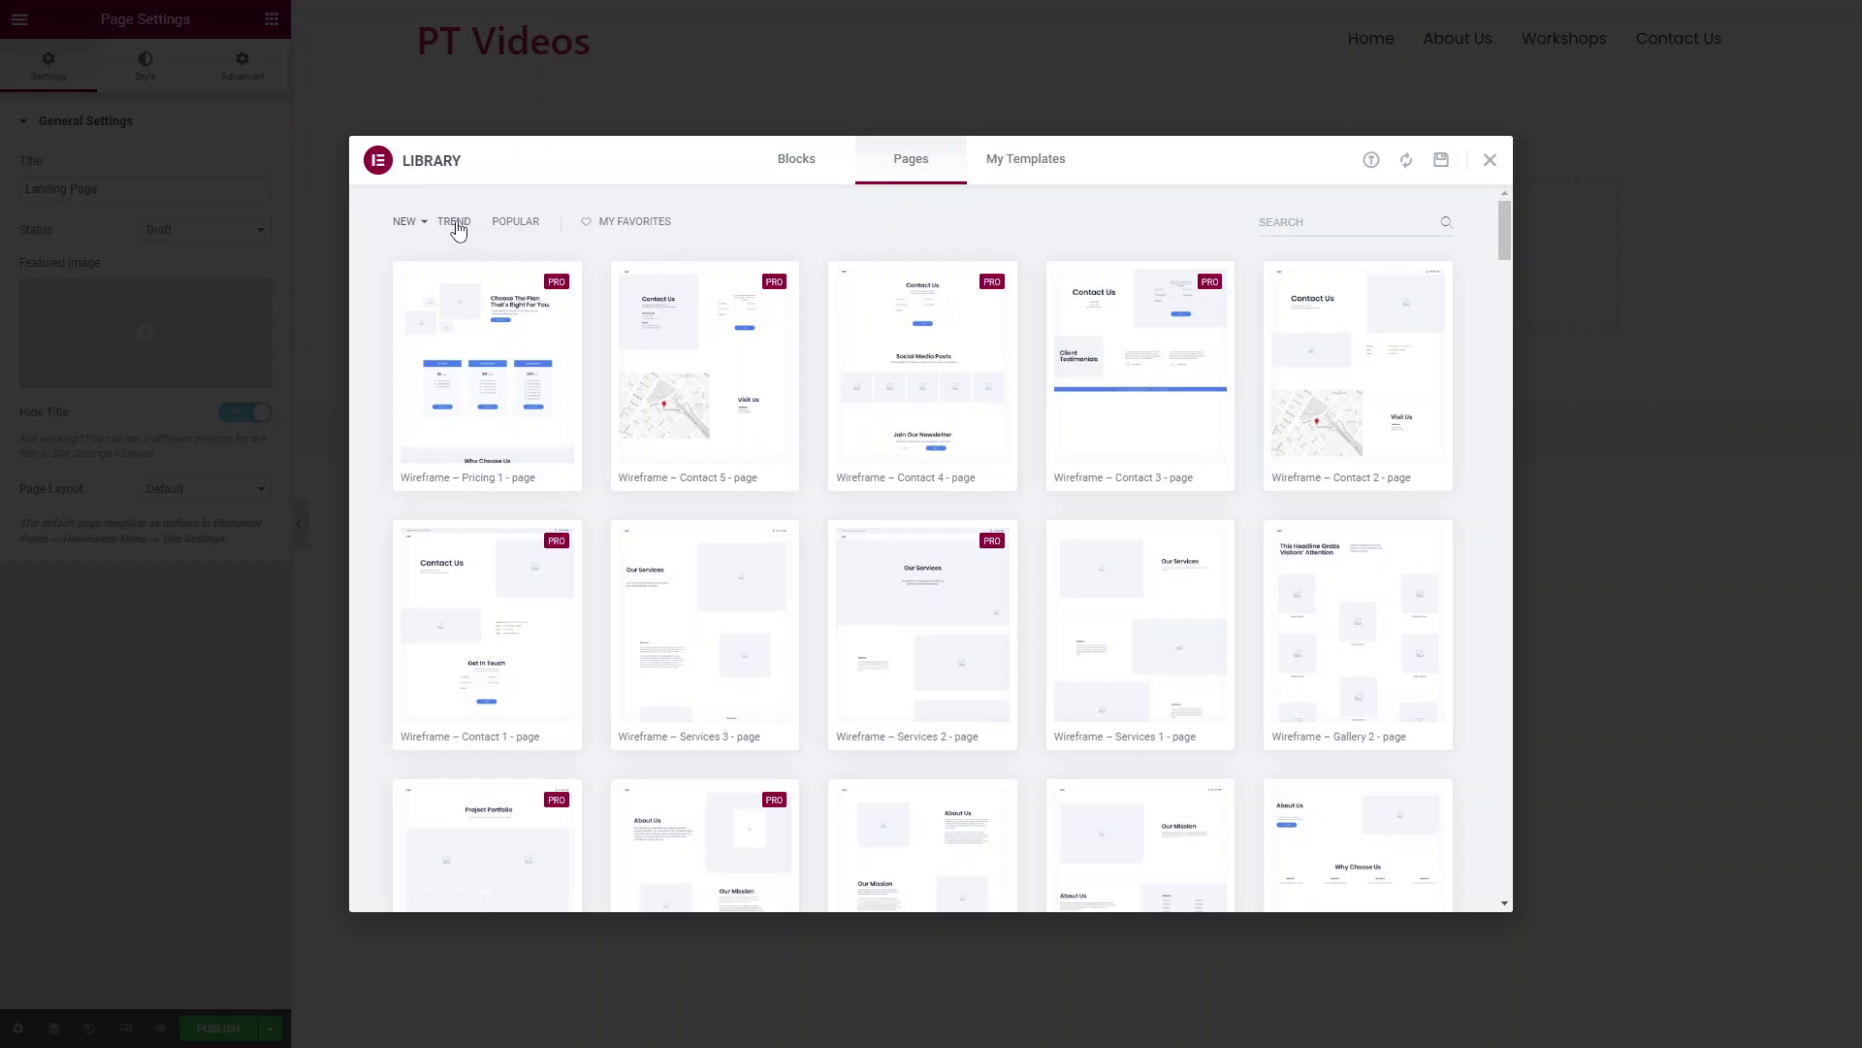
Try the Trending and New sorts and check the My Favorites filter.
{"action": "left_click", "coordinate": [425, 229]}
{"action": "left_click", "coordinate": [457, 223]}
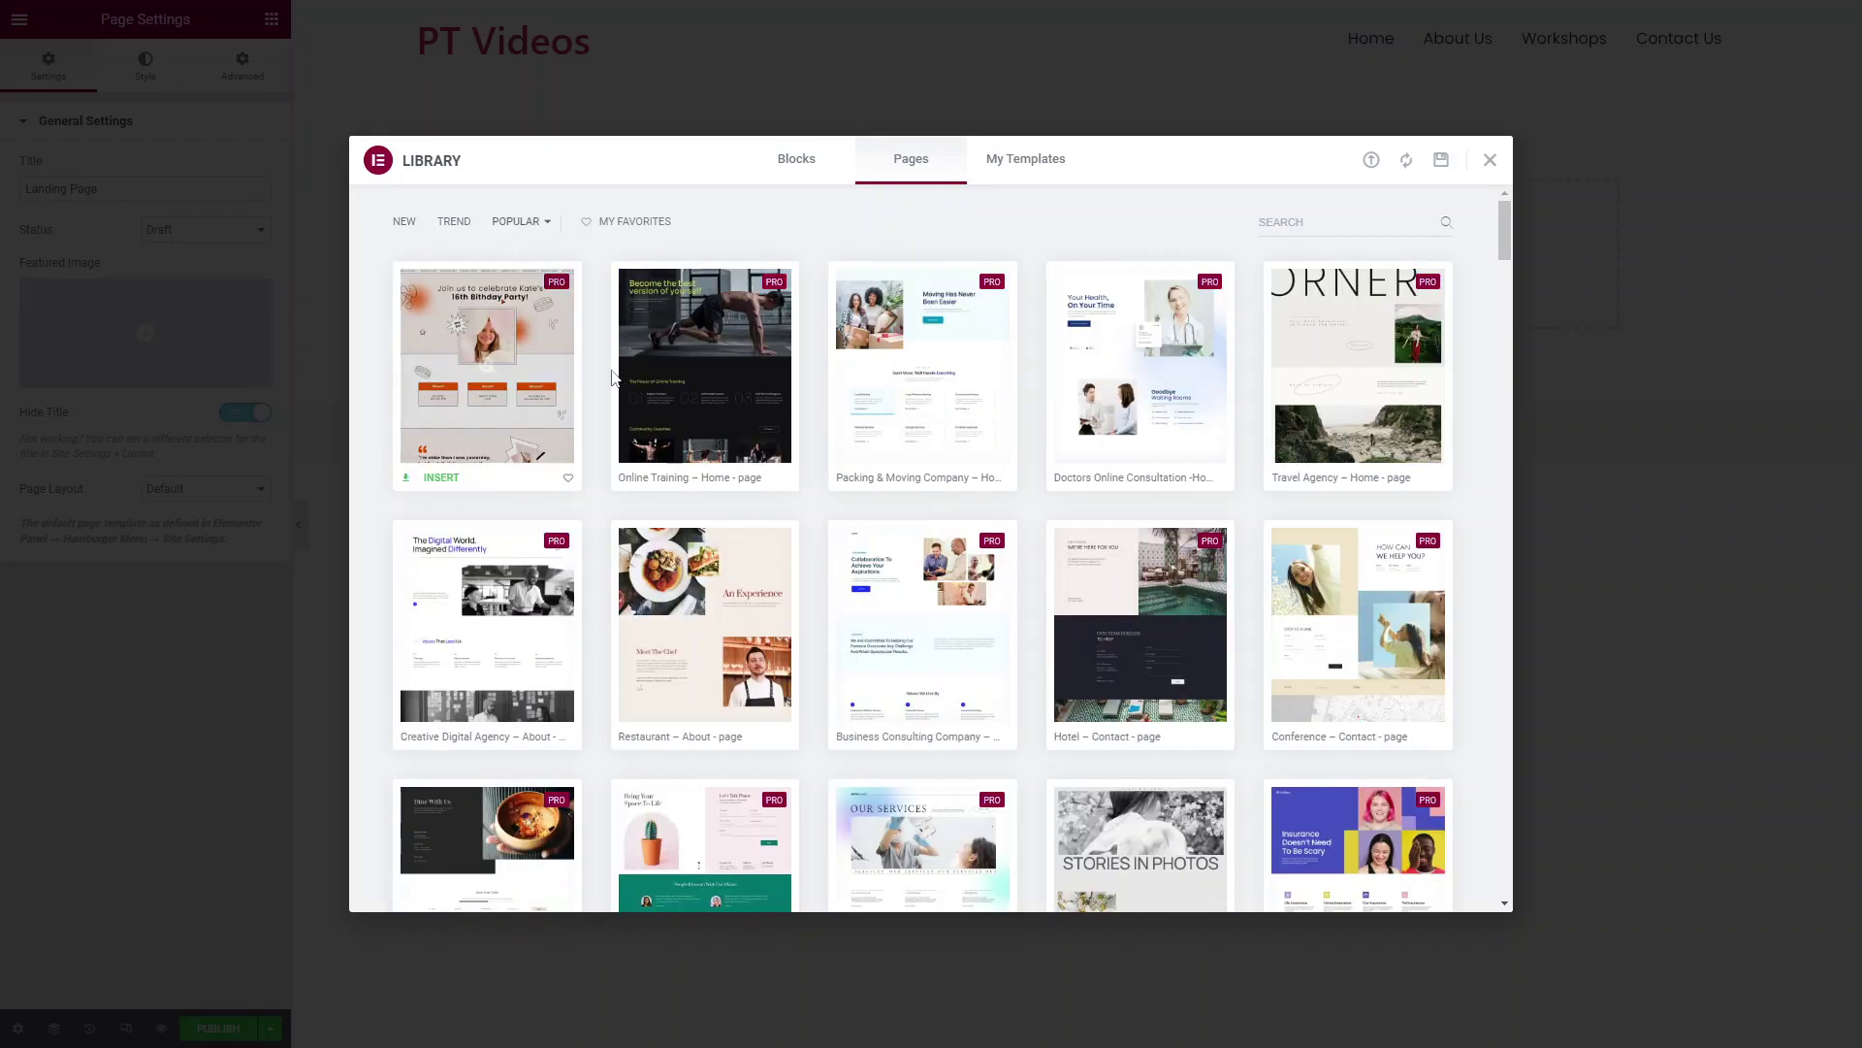
{"action": "left_click", "coordinate": [408, 224]}
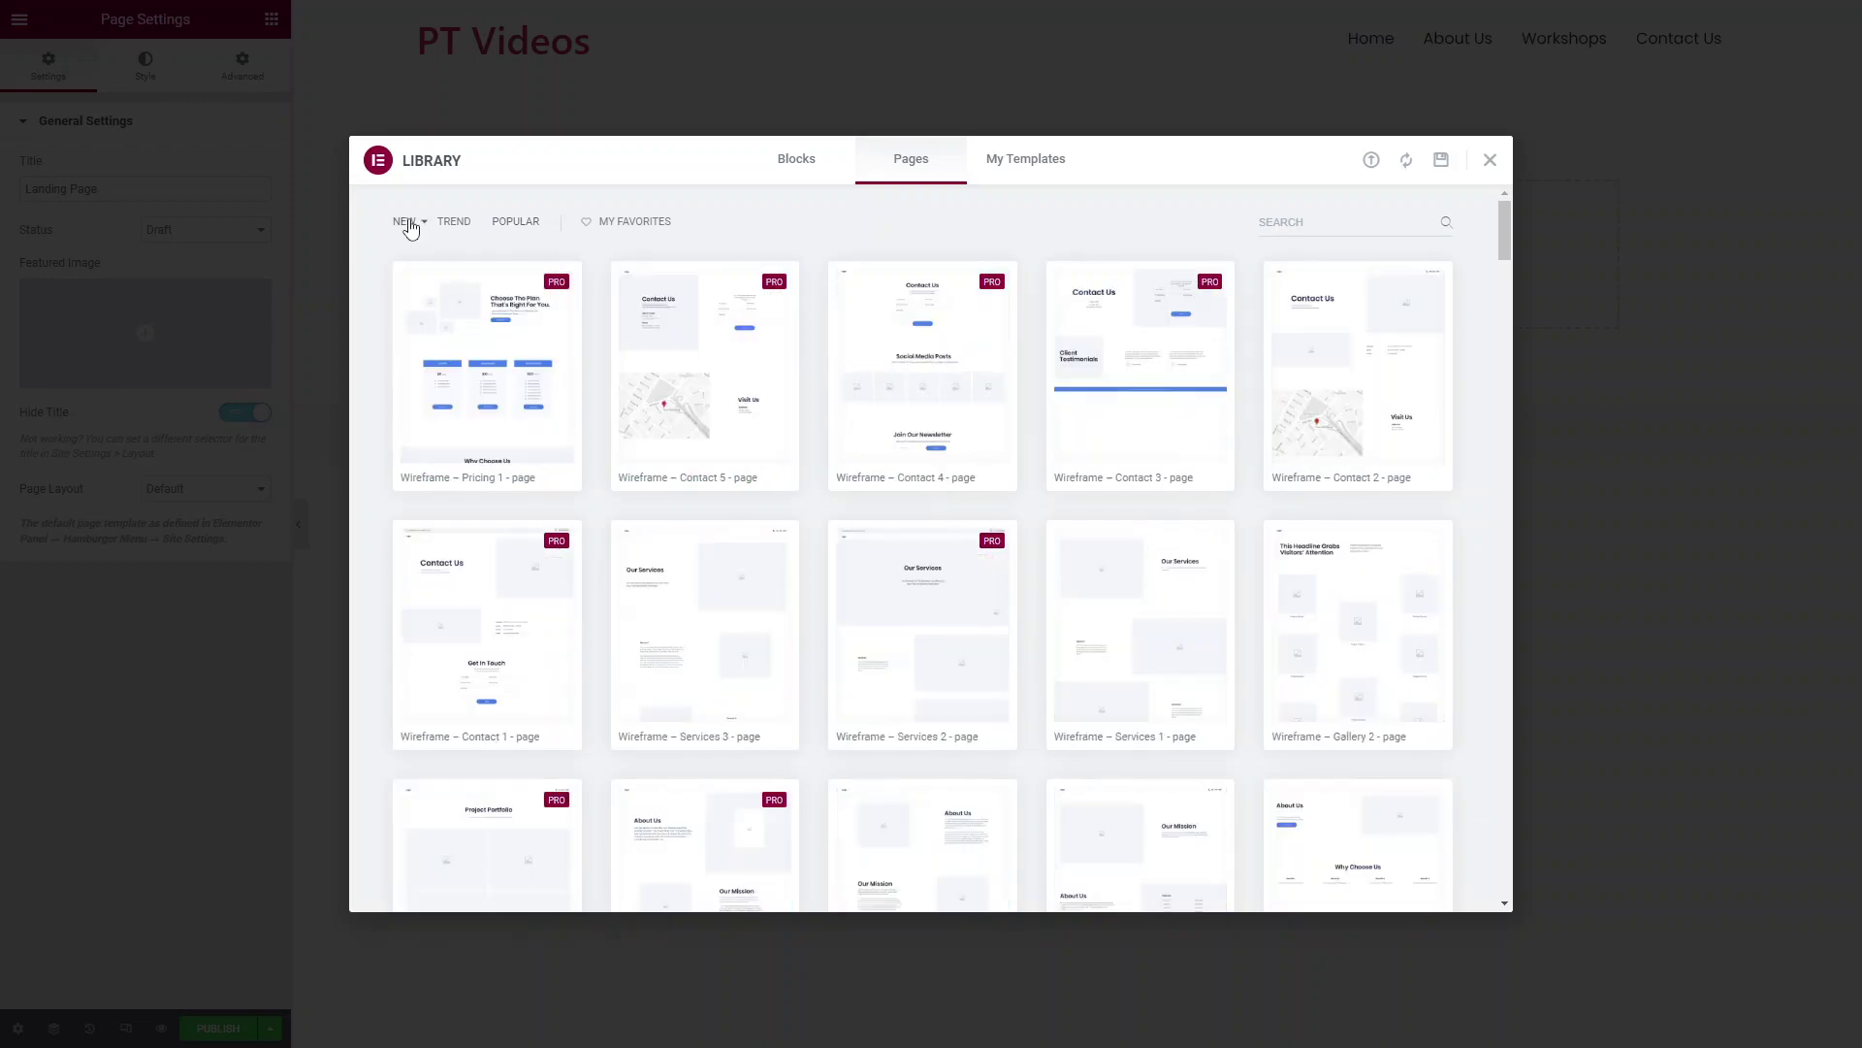
{"action": "left_click", "coordinate": [657, 225]}
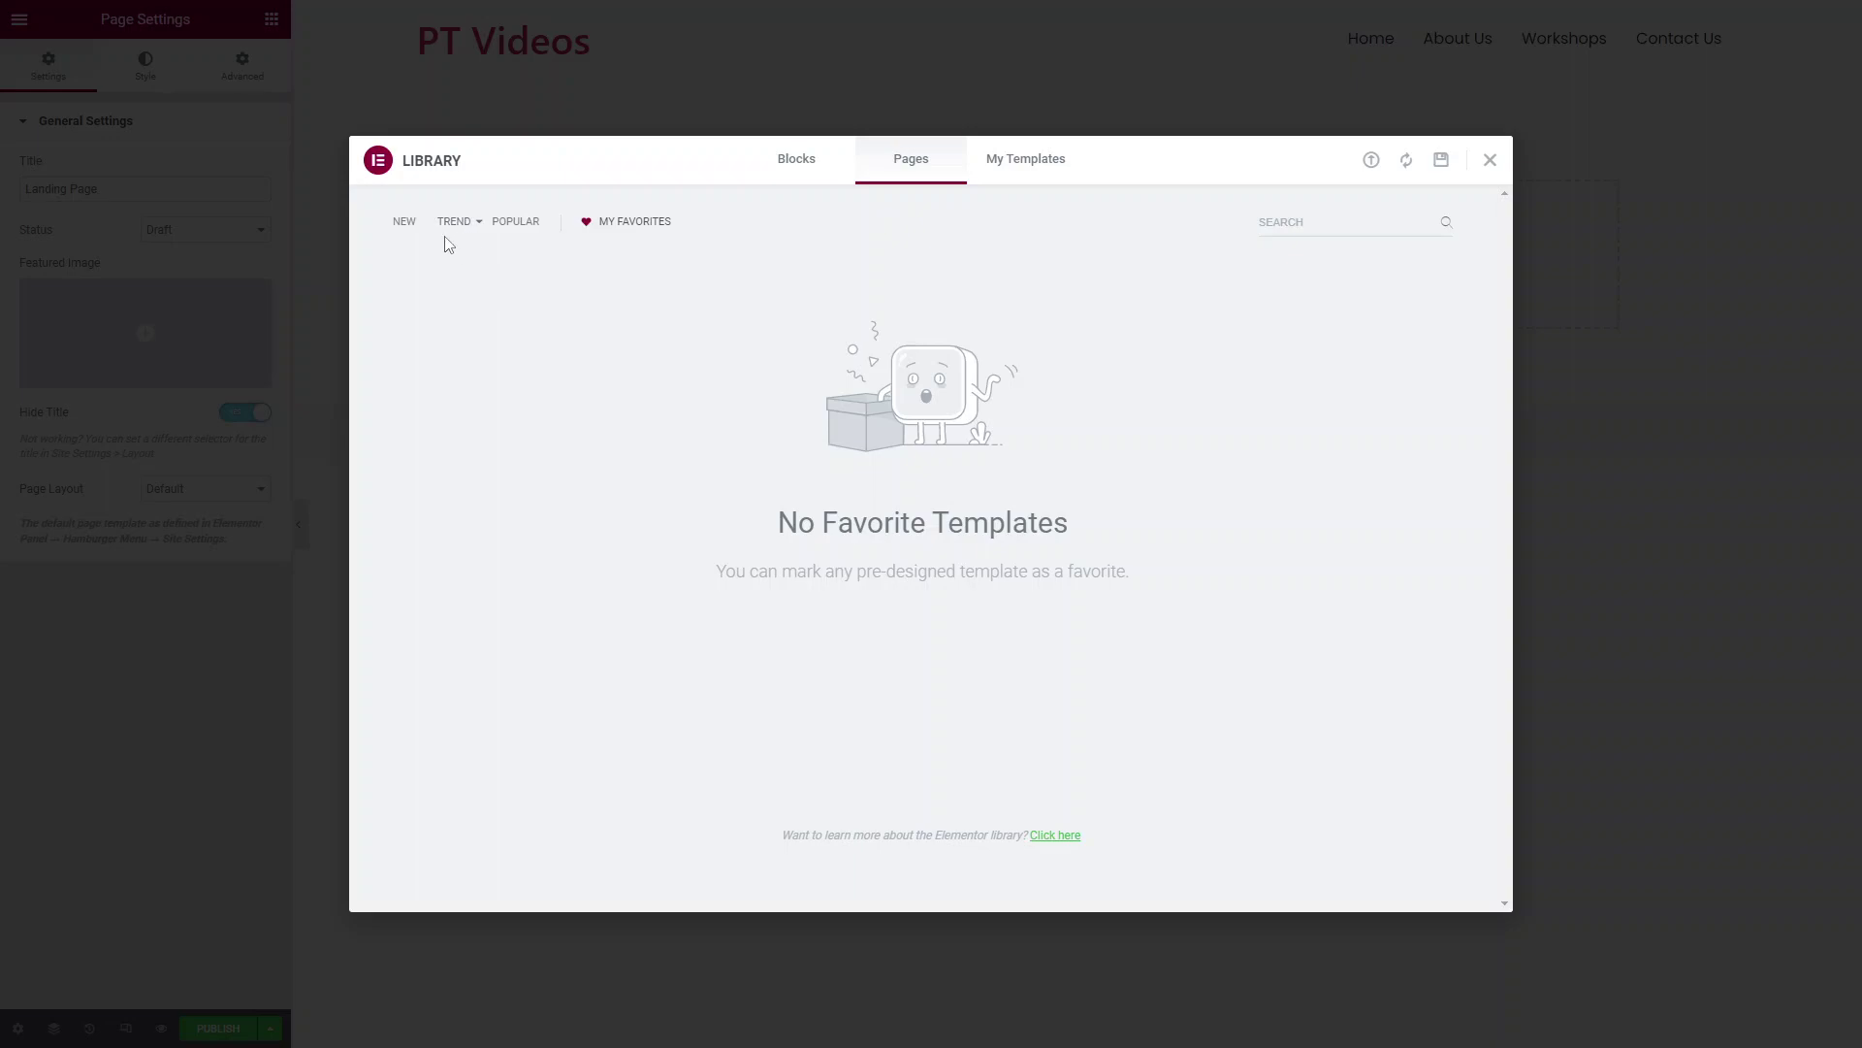
{"action": "left_click", "coordinate": [585, 223]}
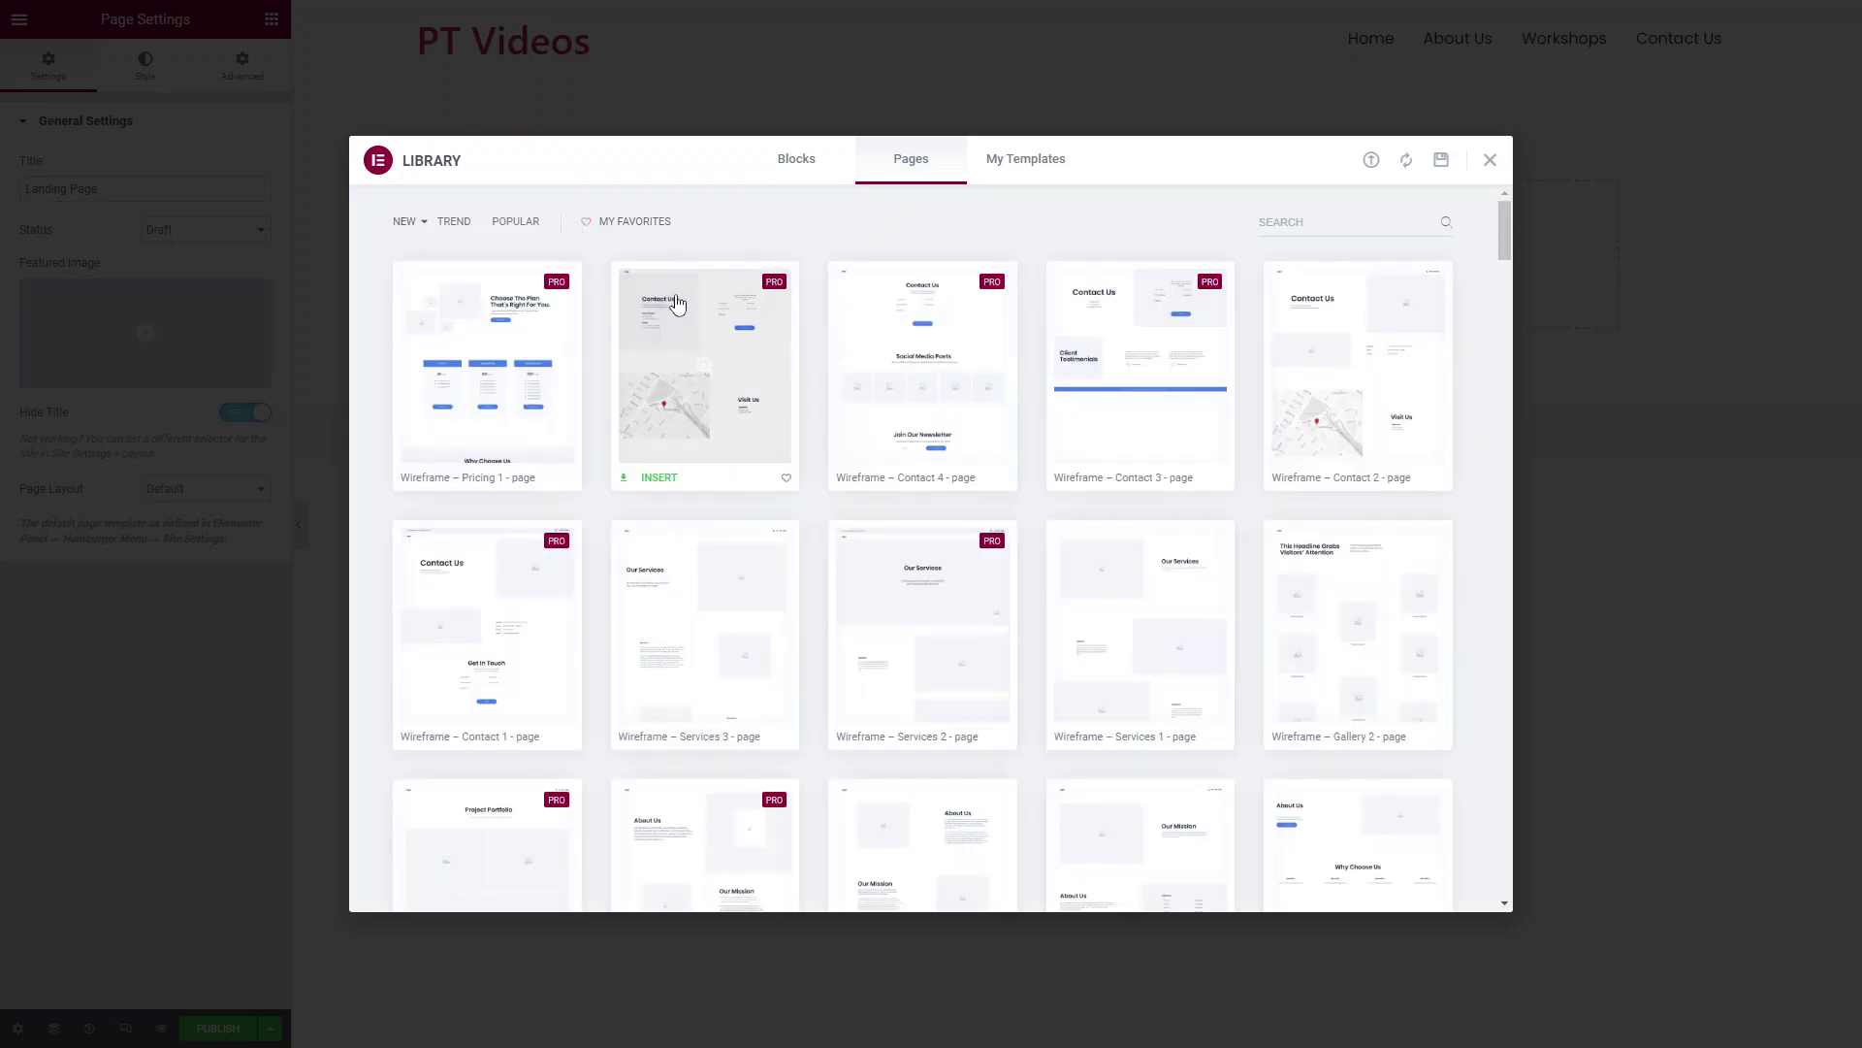
Mark Wireframe – Contact 5 as a favourite and confirm it under My Favorites.
{"action": "left_click", "coordinate": [787, 479]}
{"action": "left_click", "coordinate": [593, 223]}
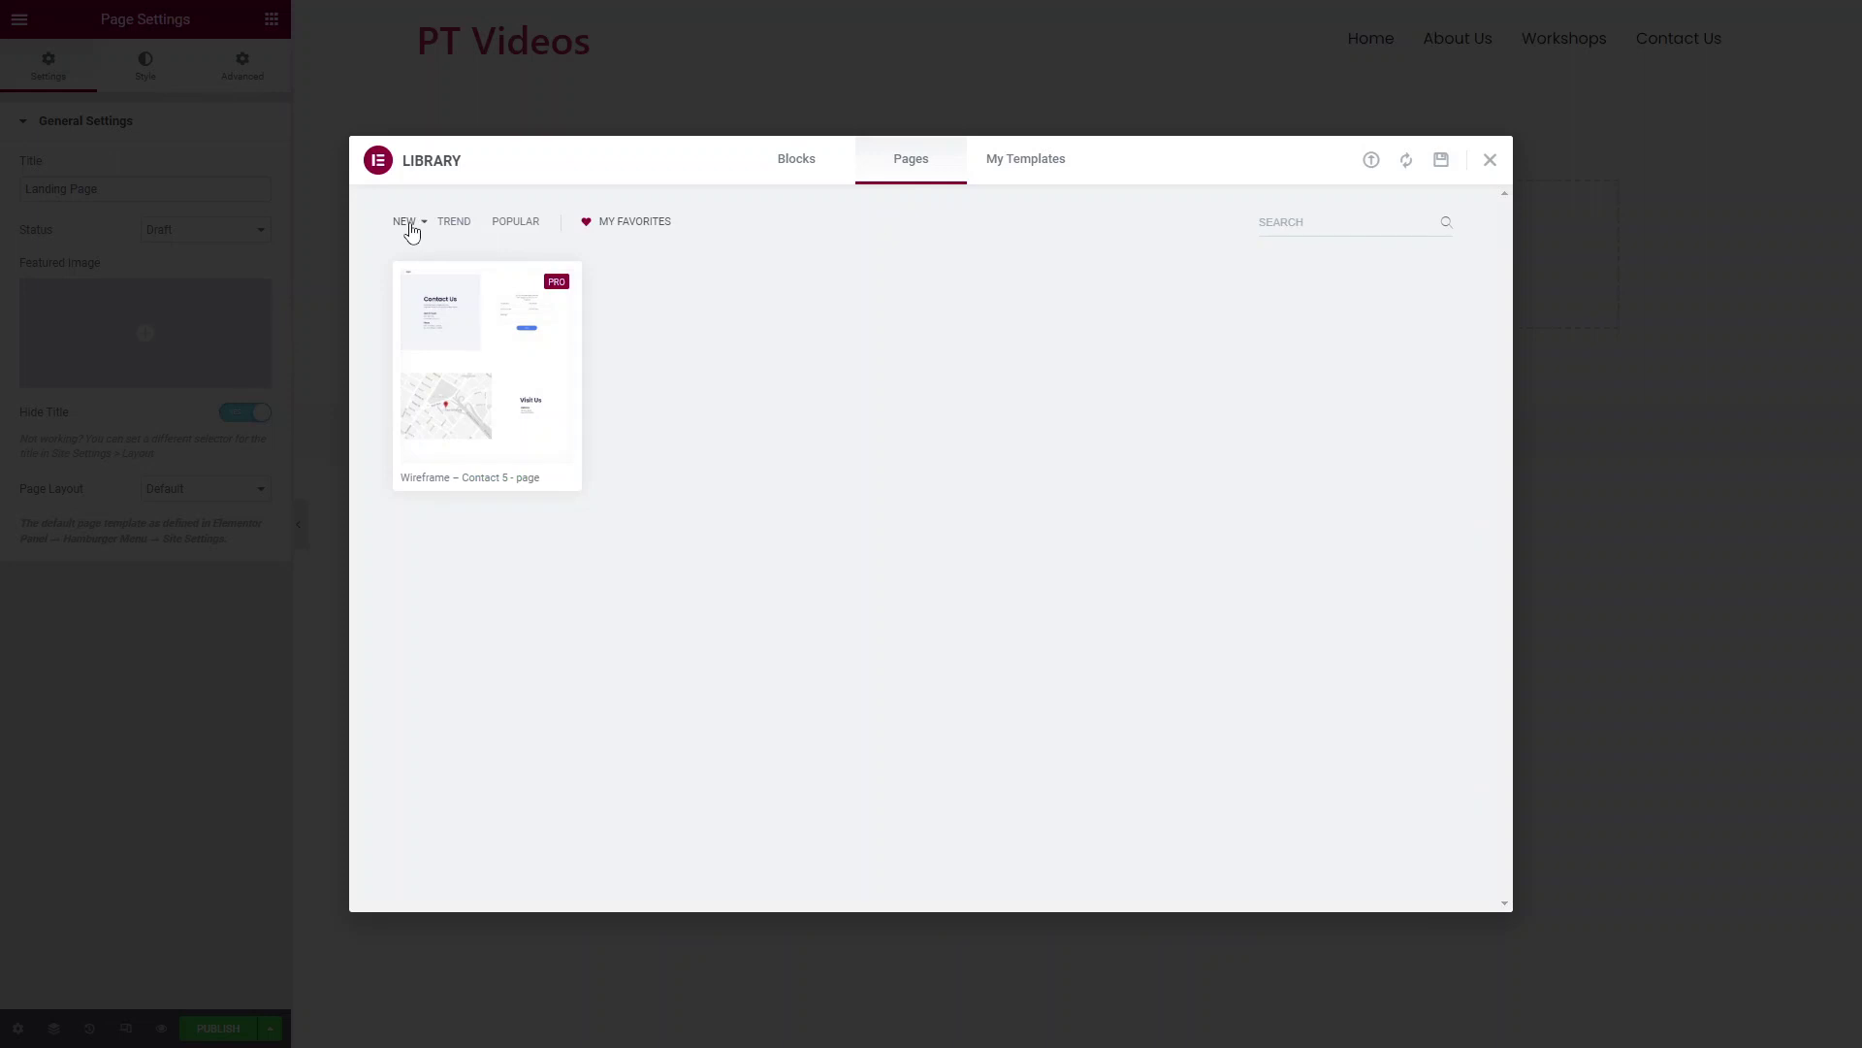
{"action": "left_click", "coordinate": [654, 231]}
{"action": "left_click", "coordinate": [1287, 214]}
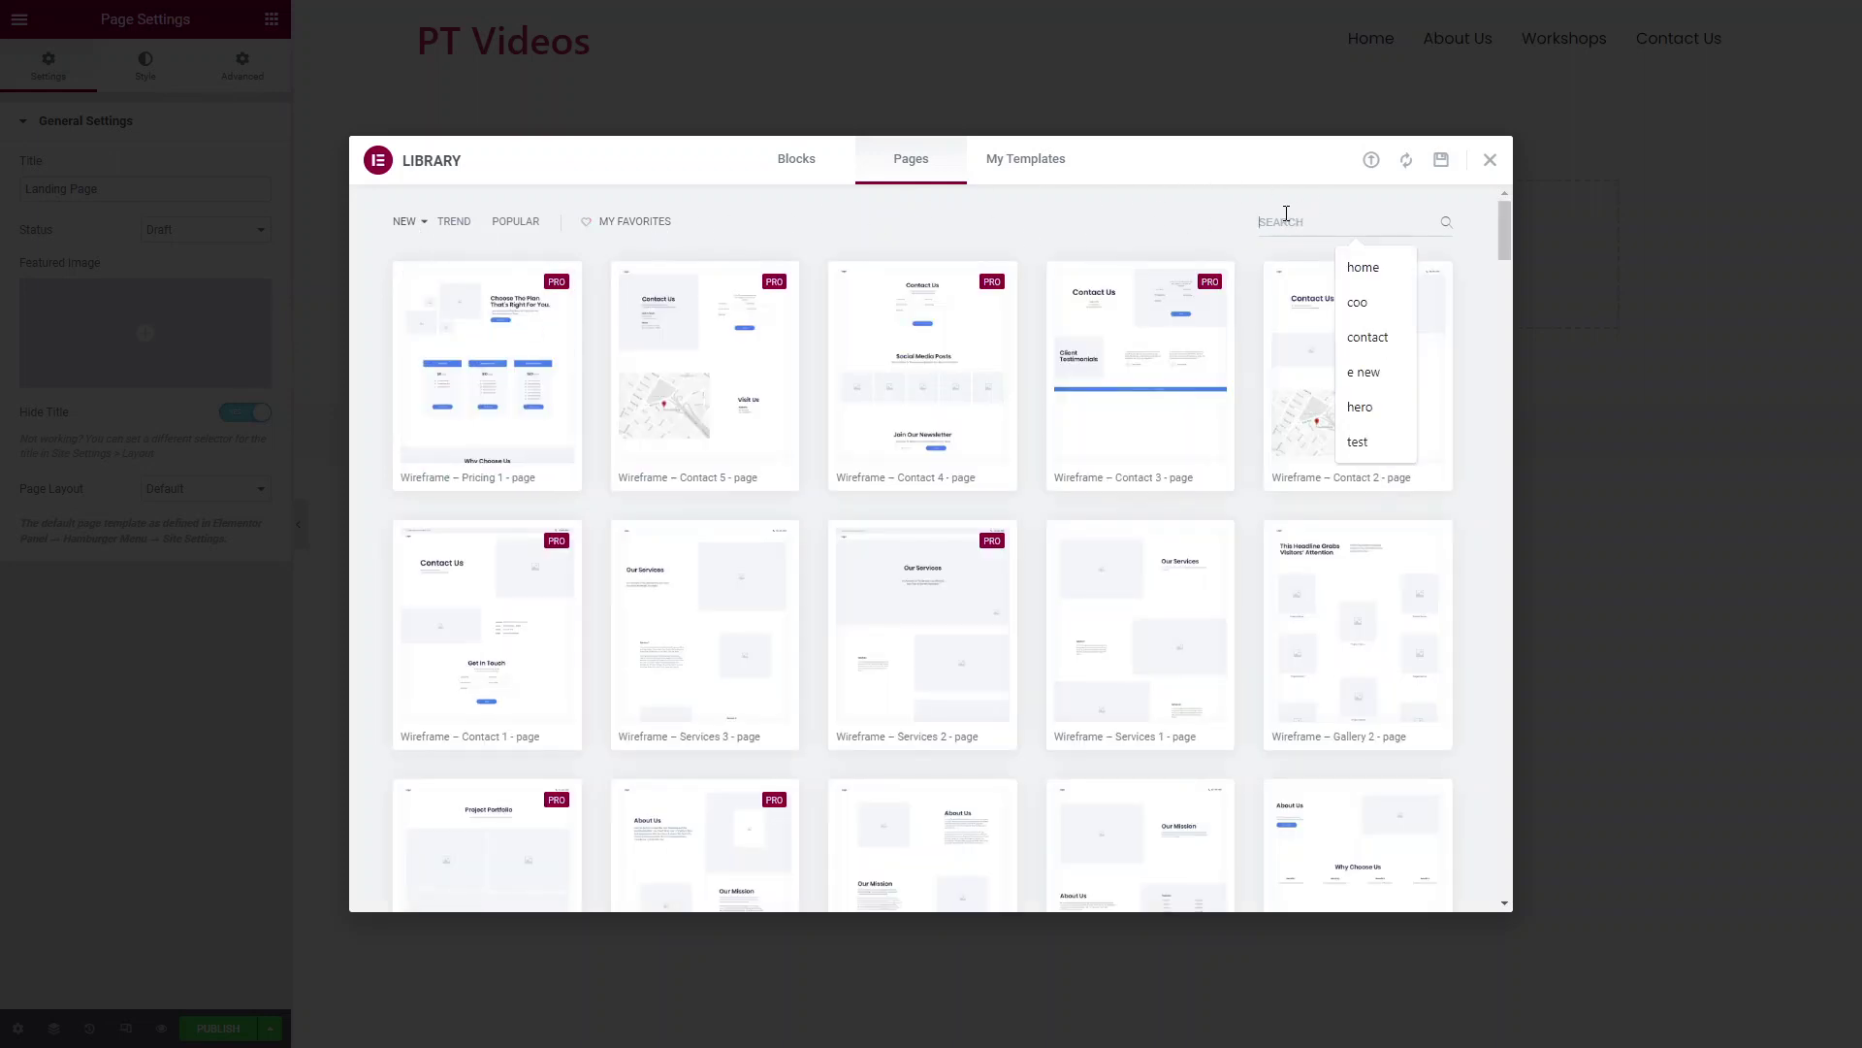
Search for 'prici', preview Wireframe – Pricing 1, and insert it, applying its page settings.
{"action": "type", "text": "prici"}
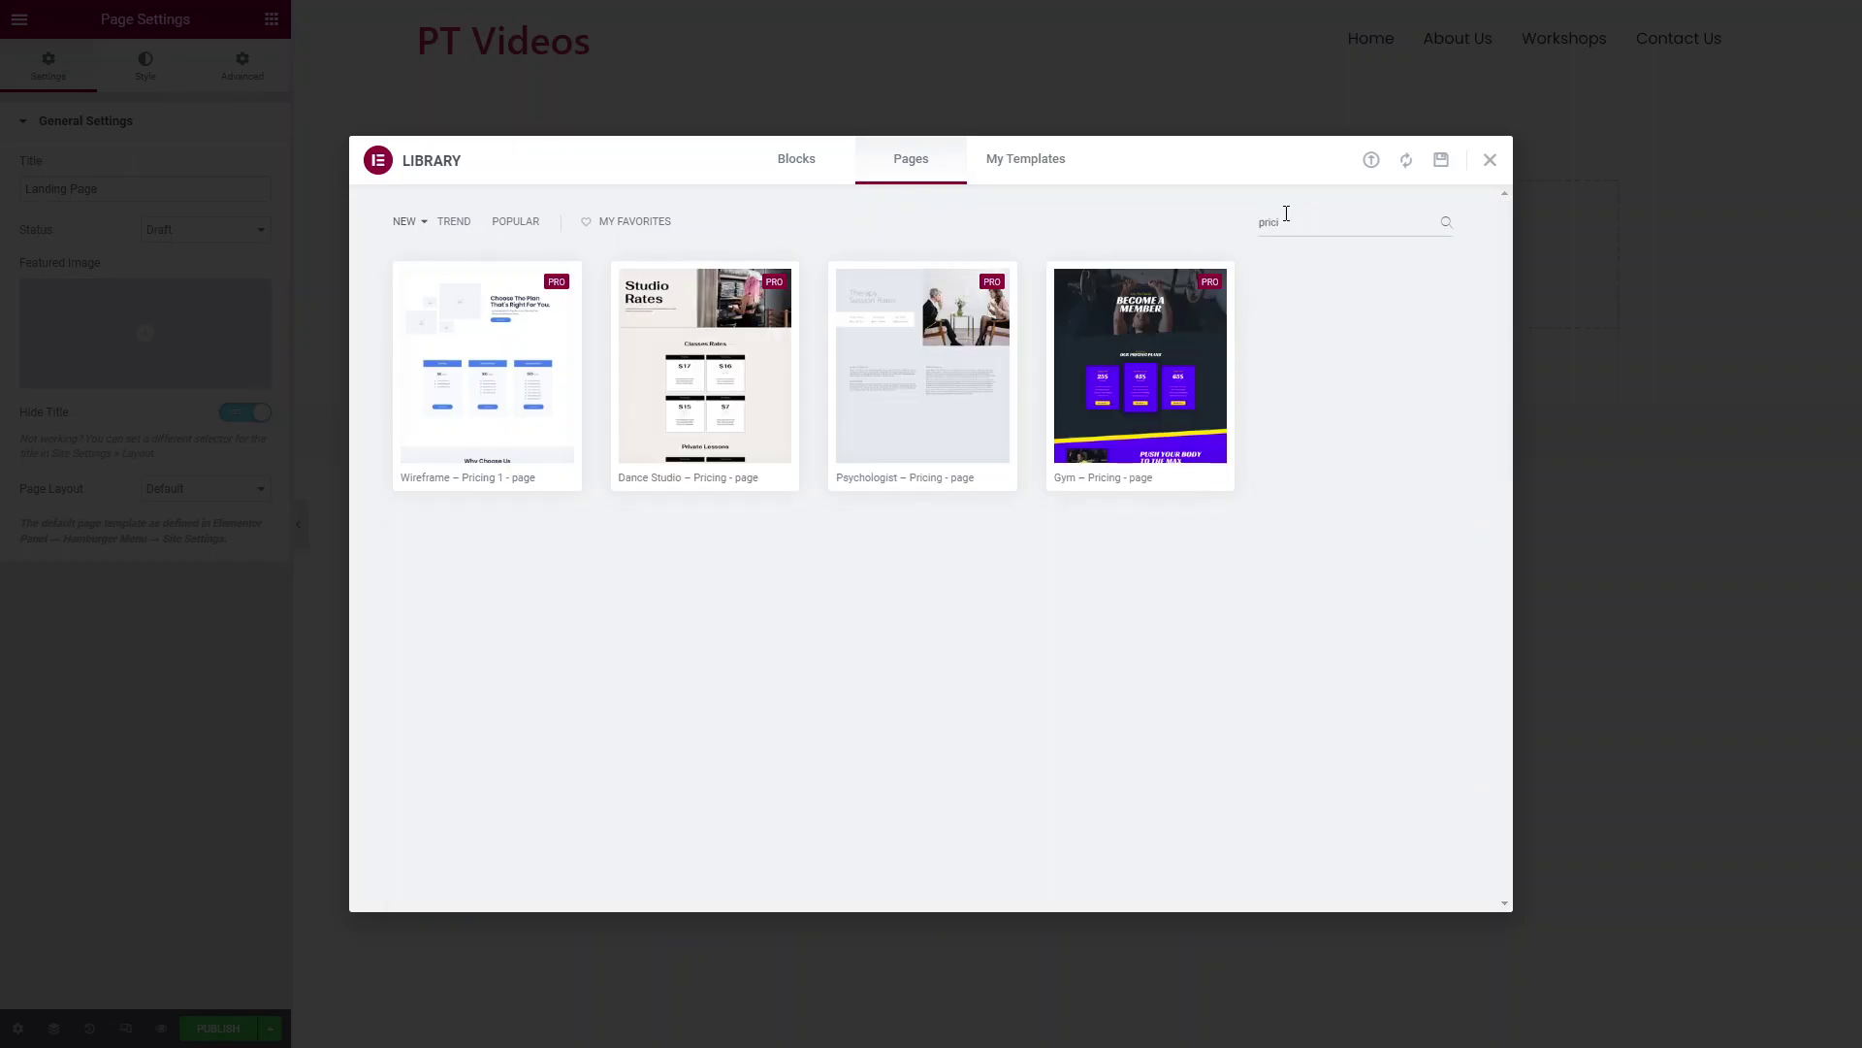
{"action": "left_click", "coordinate": [486, 384]}
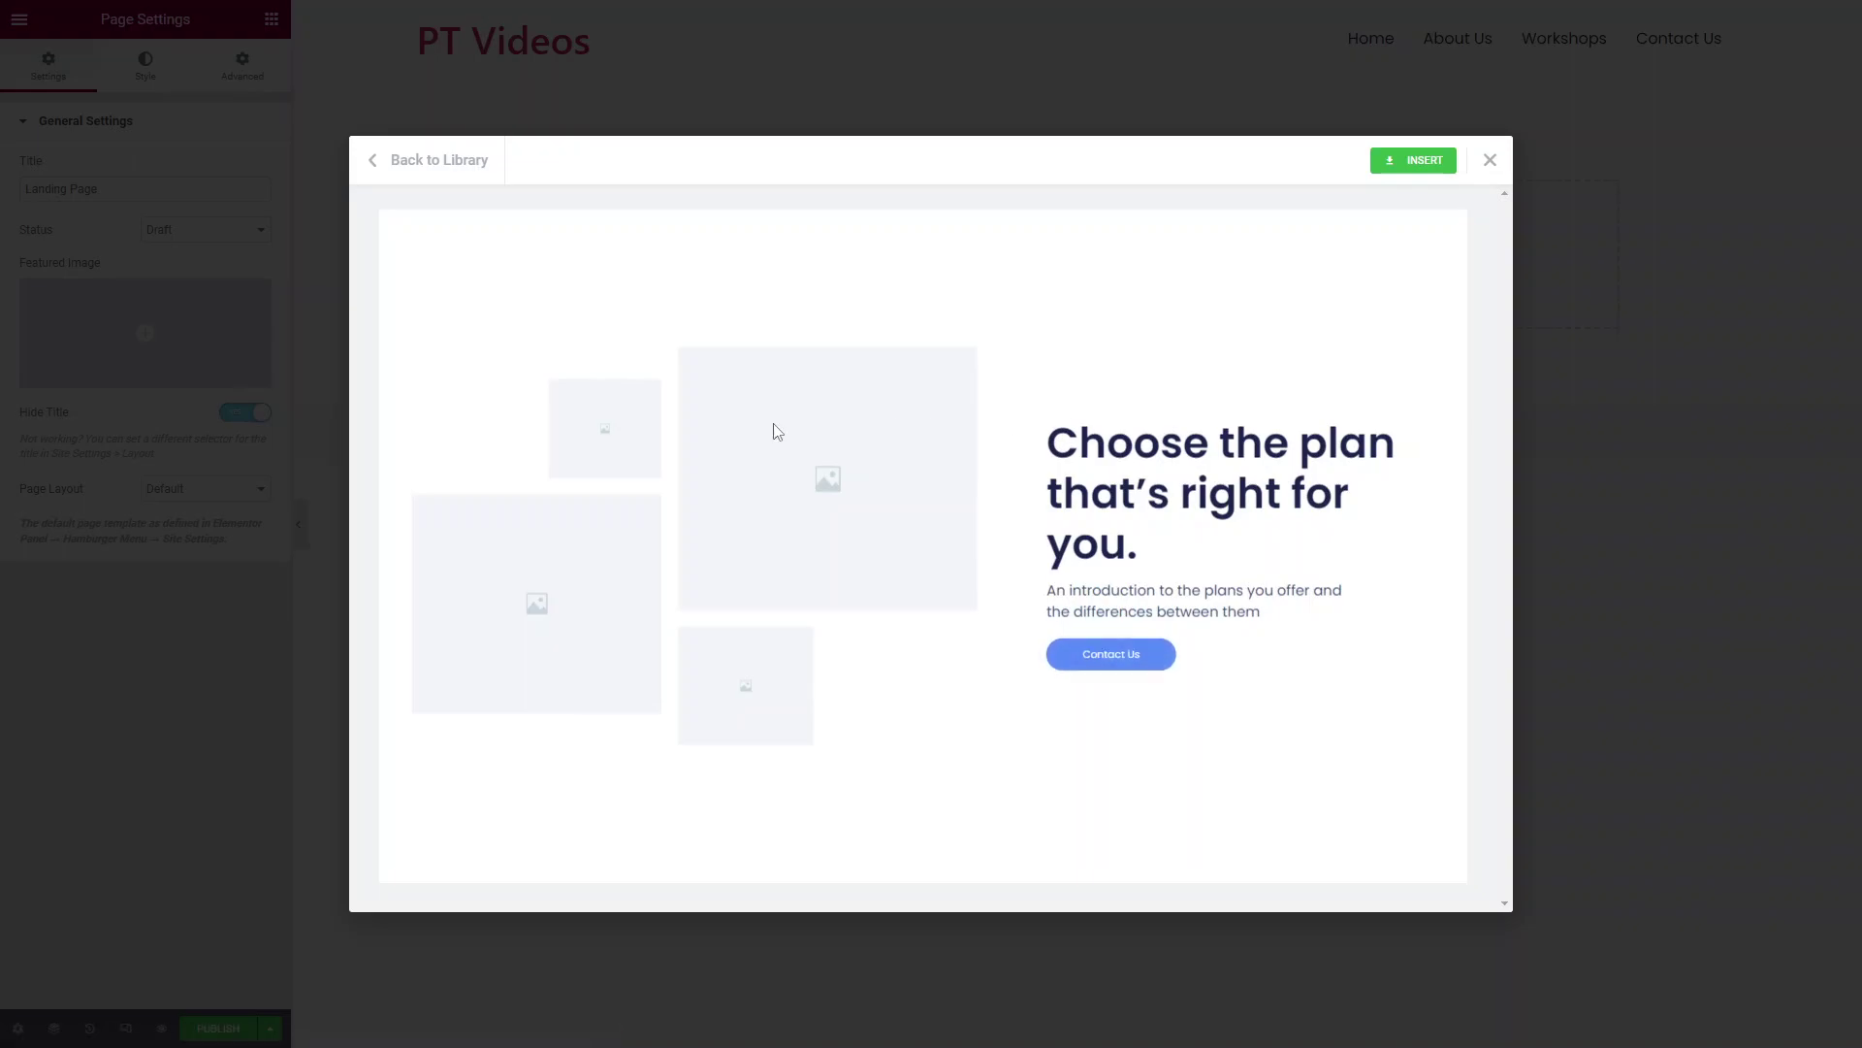
{"action": "scroll", "coordinate": [1064, 303], "scroll_direction": "down", "scroll_amount": 15}
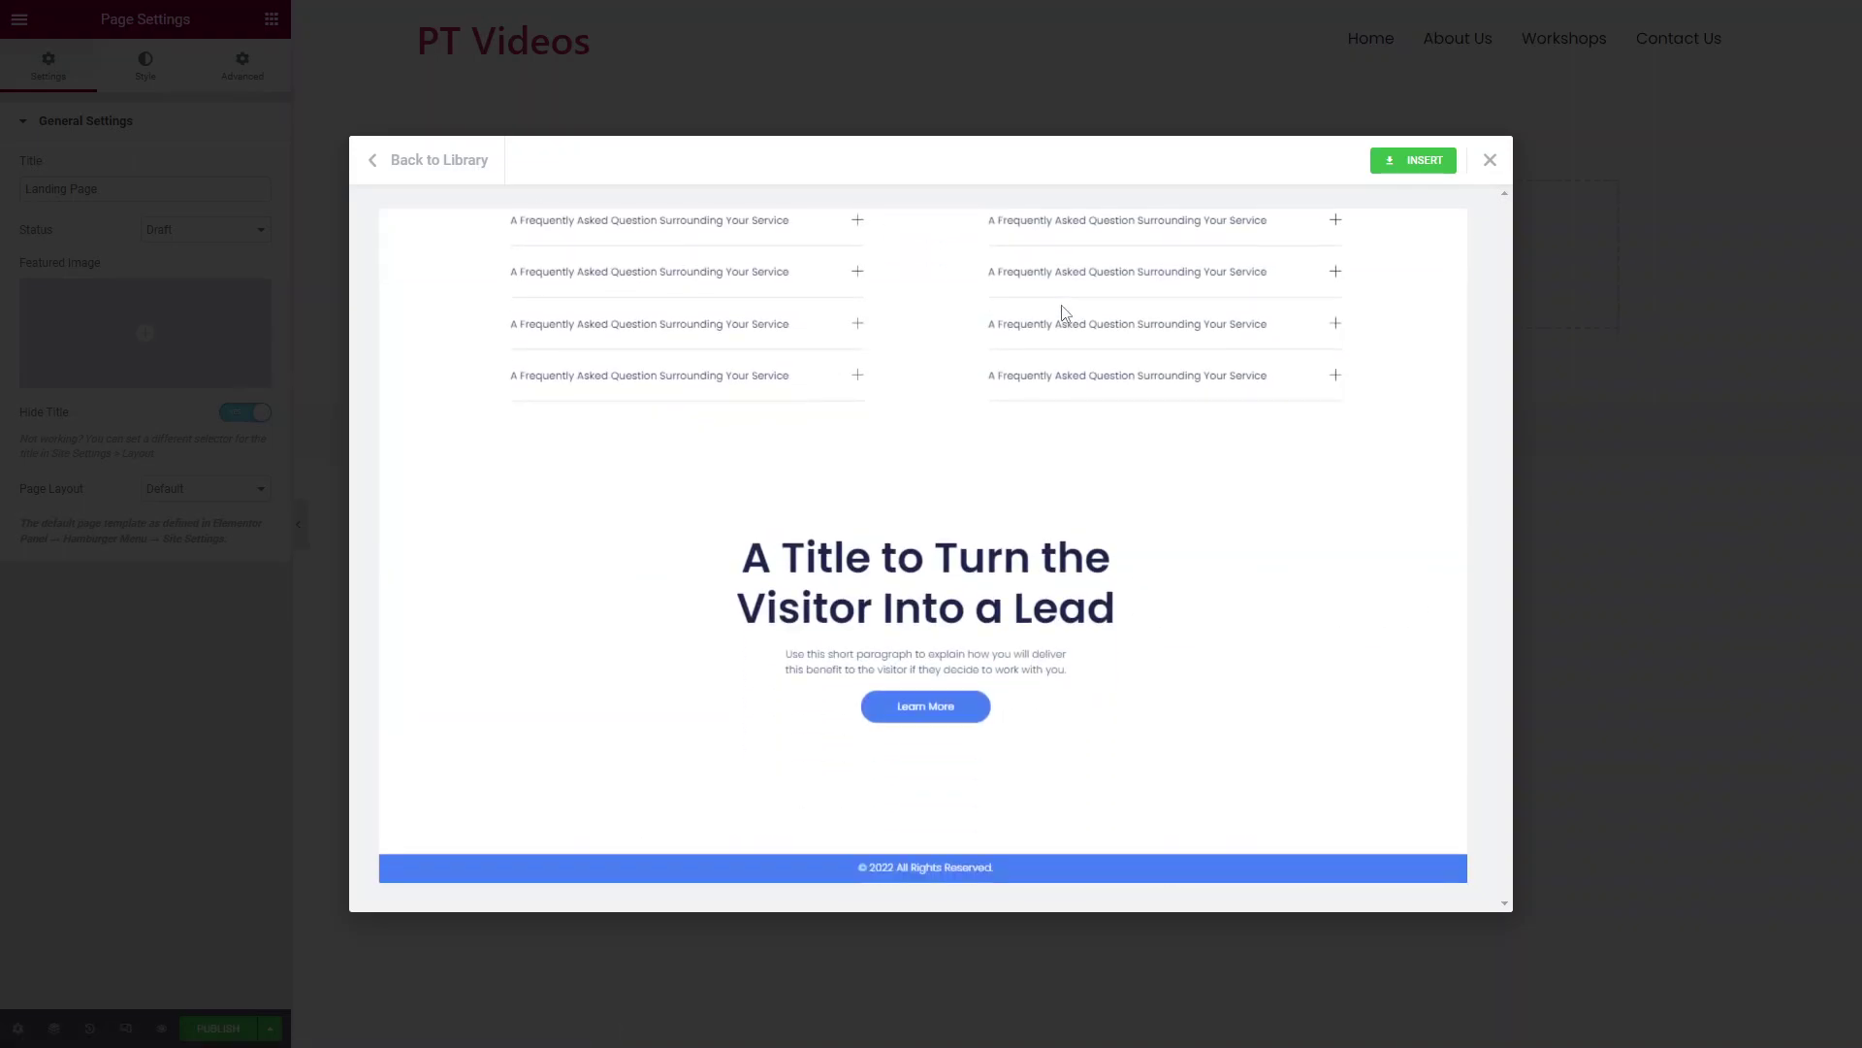
{"action": "left_click", "coordinate": [1424, 159]}
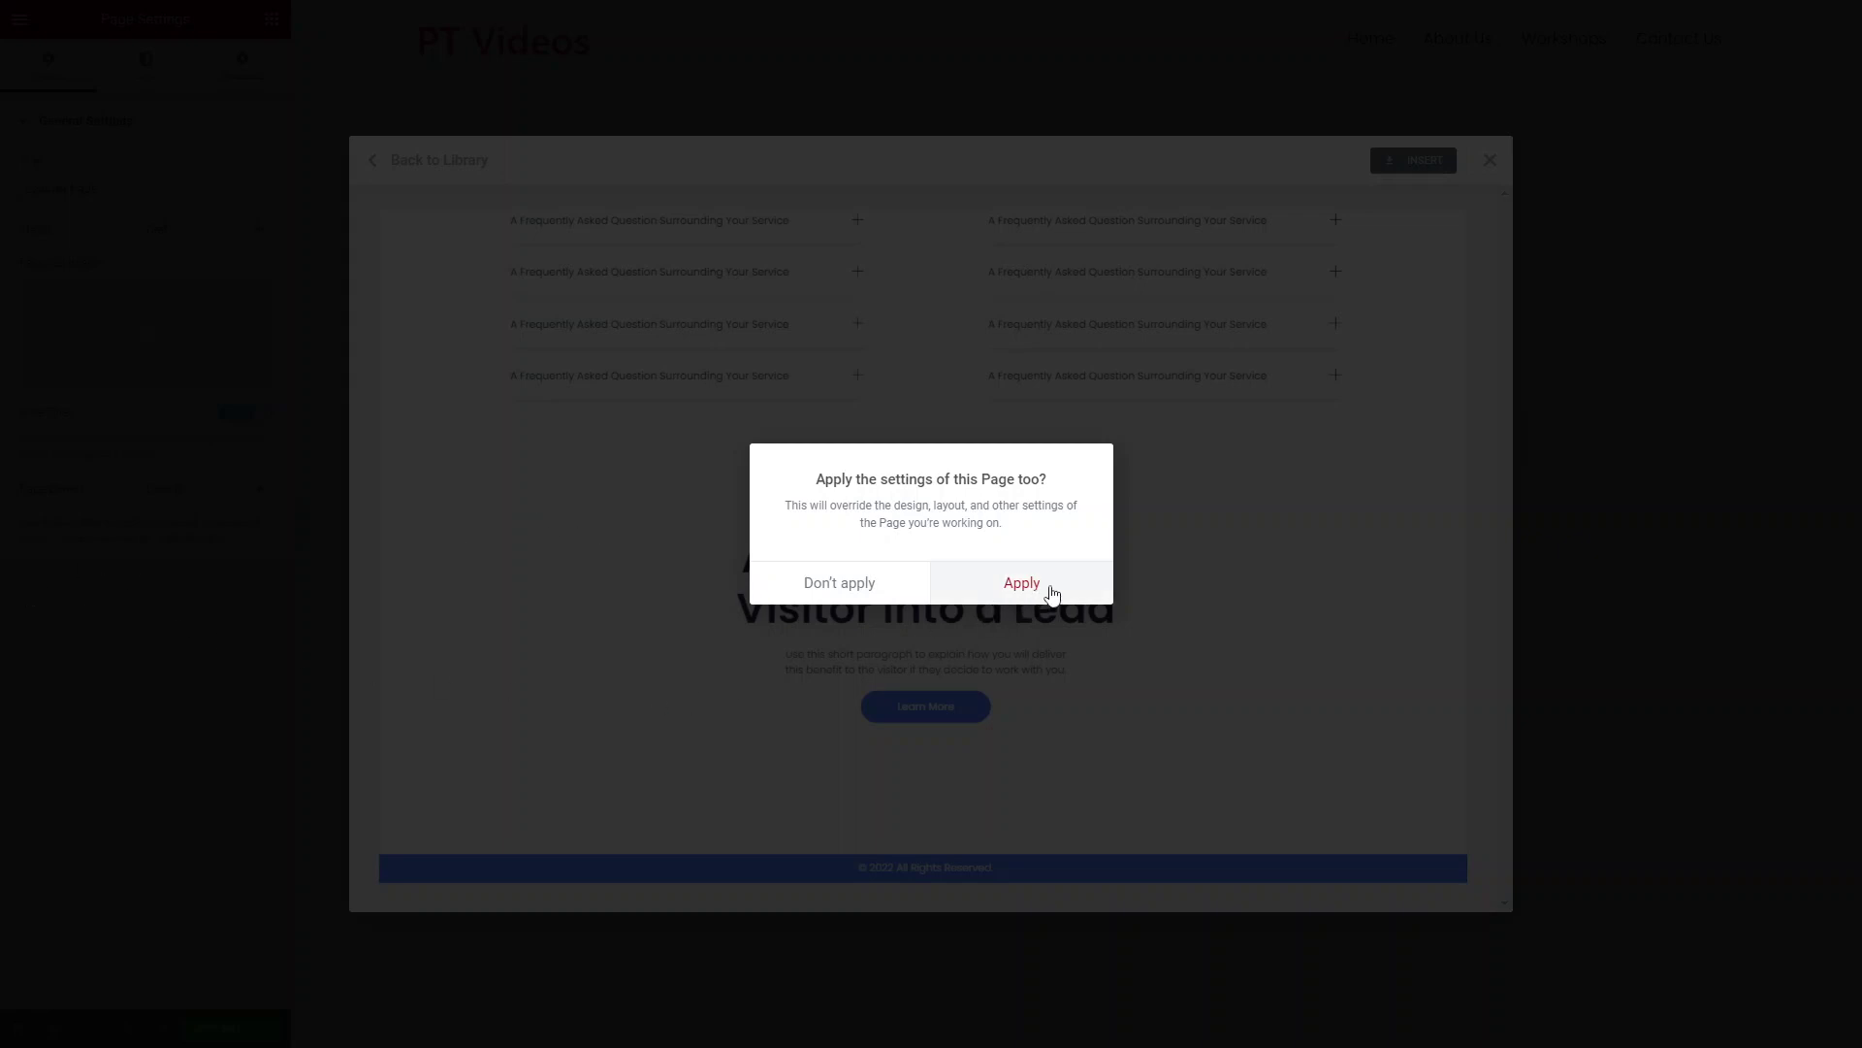
{"action": "left_click", "coordinate": [819, 582]}
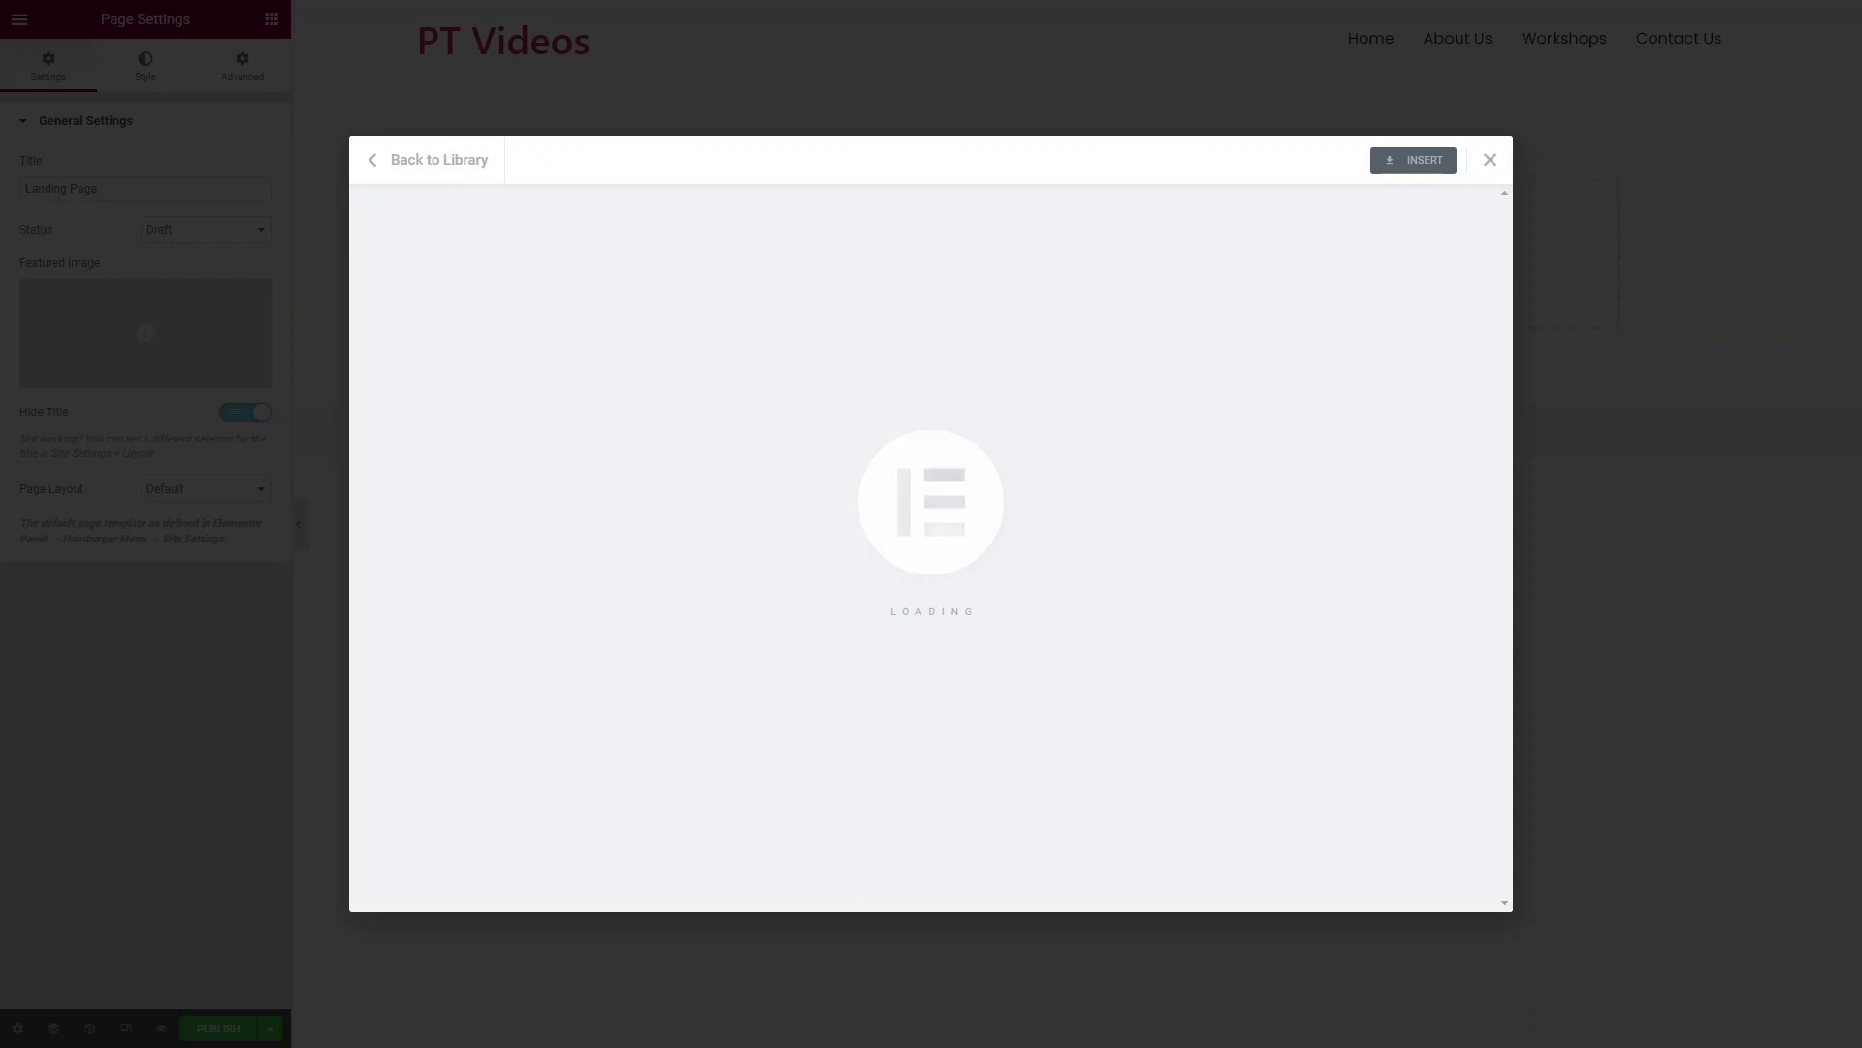
Review the inserted template, selecting the Standard Plan price table and Why Choose Us heading.
{"action": "scroll", "coordinate": [1305, 478], "scroll_direction": "down", "scroll_amount": 7}
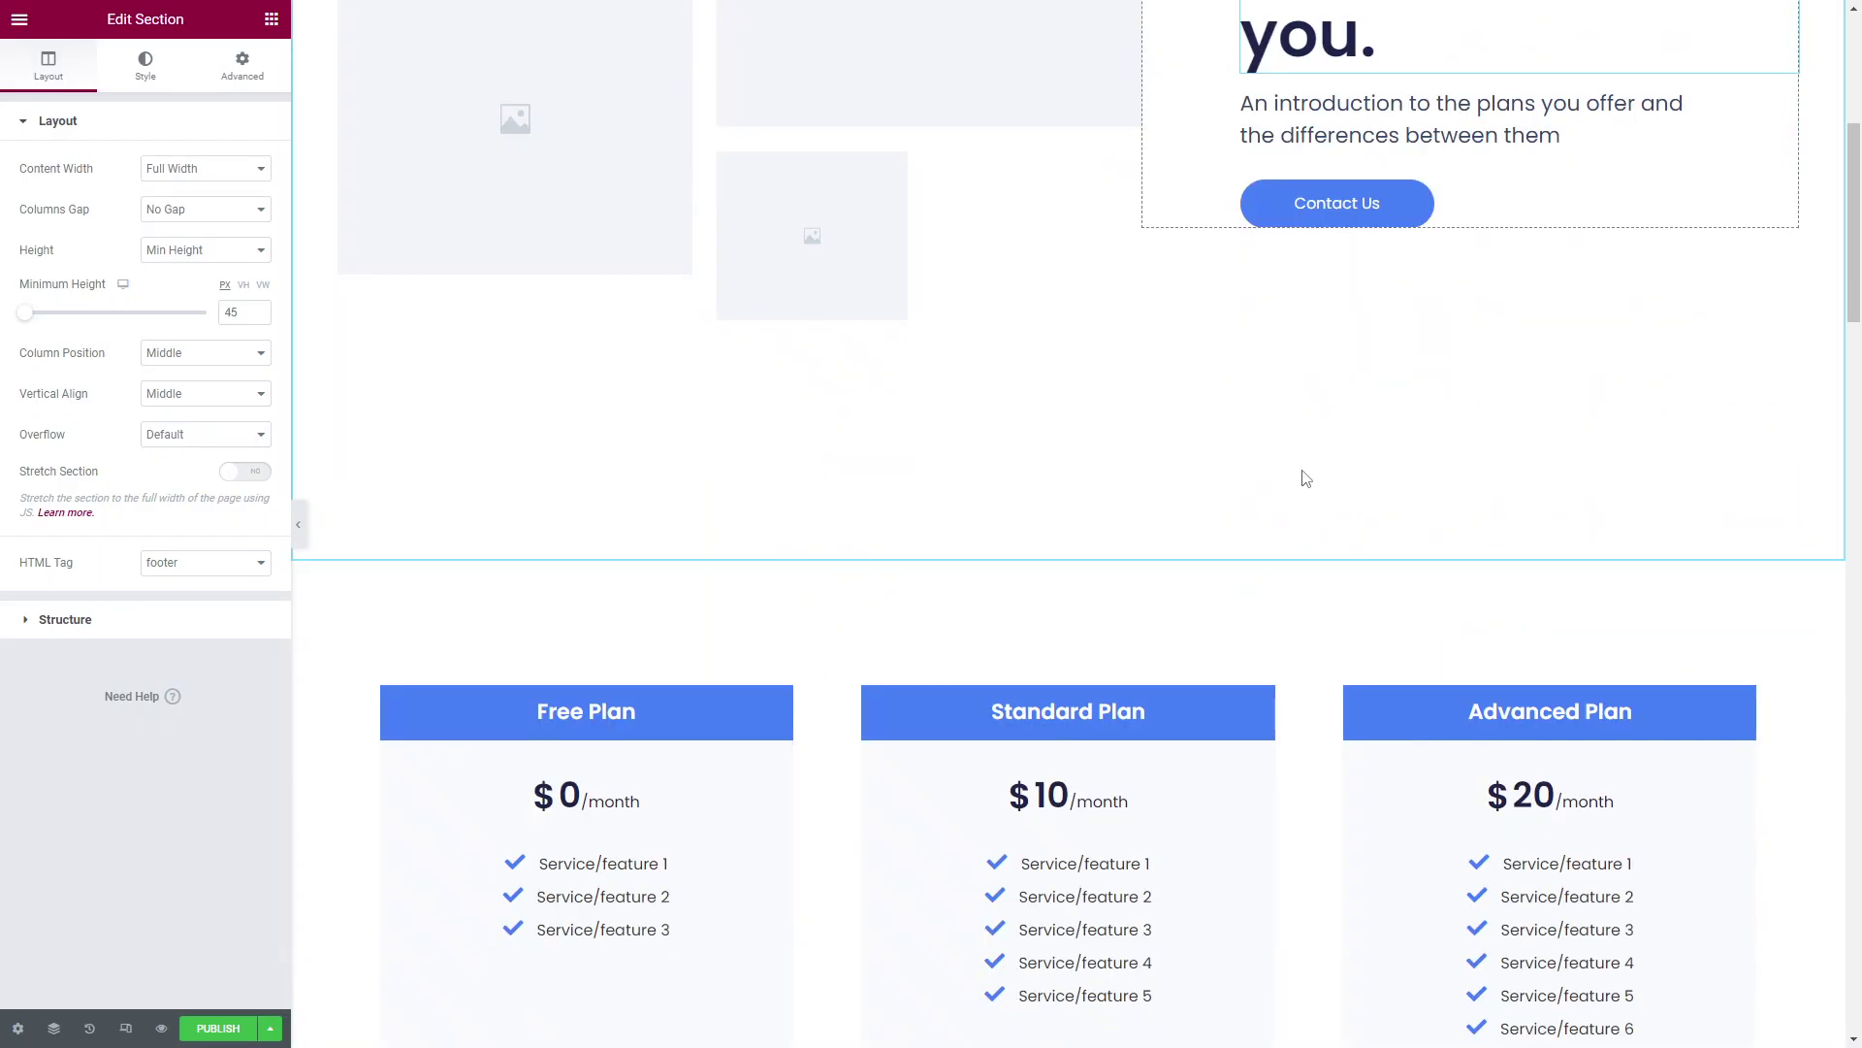
{"action": "scroll", "coordinate": [1306, 478], "scroll_direction": "down", "scroll_amount": 10}
{"action": "scroll", "coordinate": [1306, 478], "scroll_direction": "up", "scroll_amount": 8}
{"action": "scroll", "coordinate": [1305, 478], "scroll_direction": "up", "scroll_amount": 8}
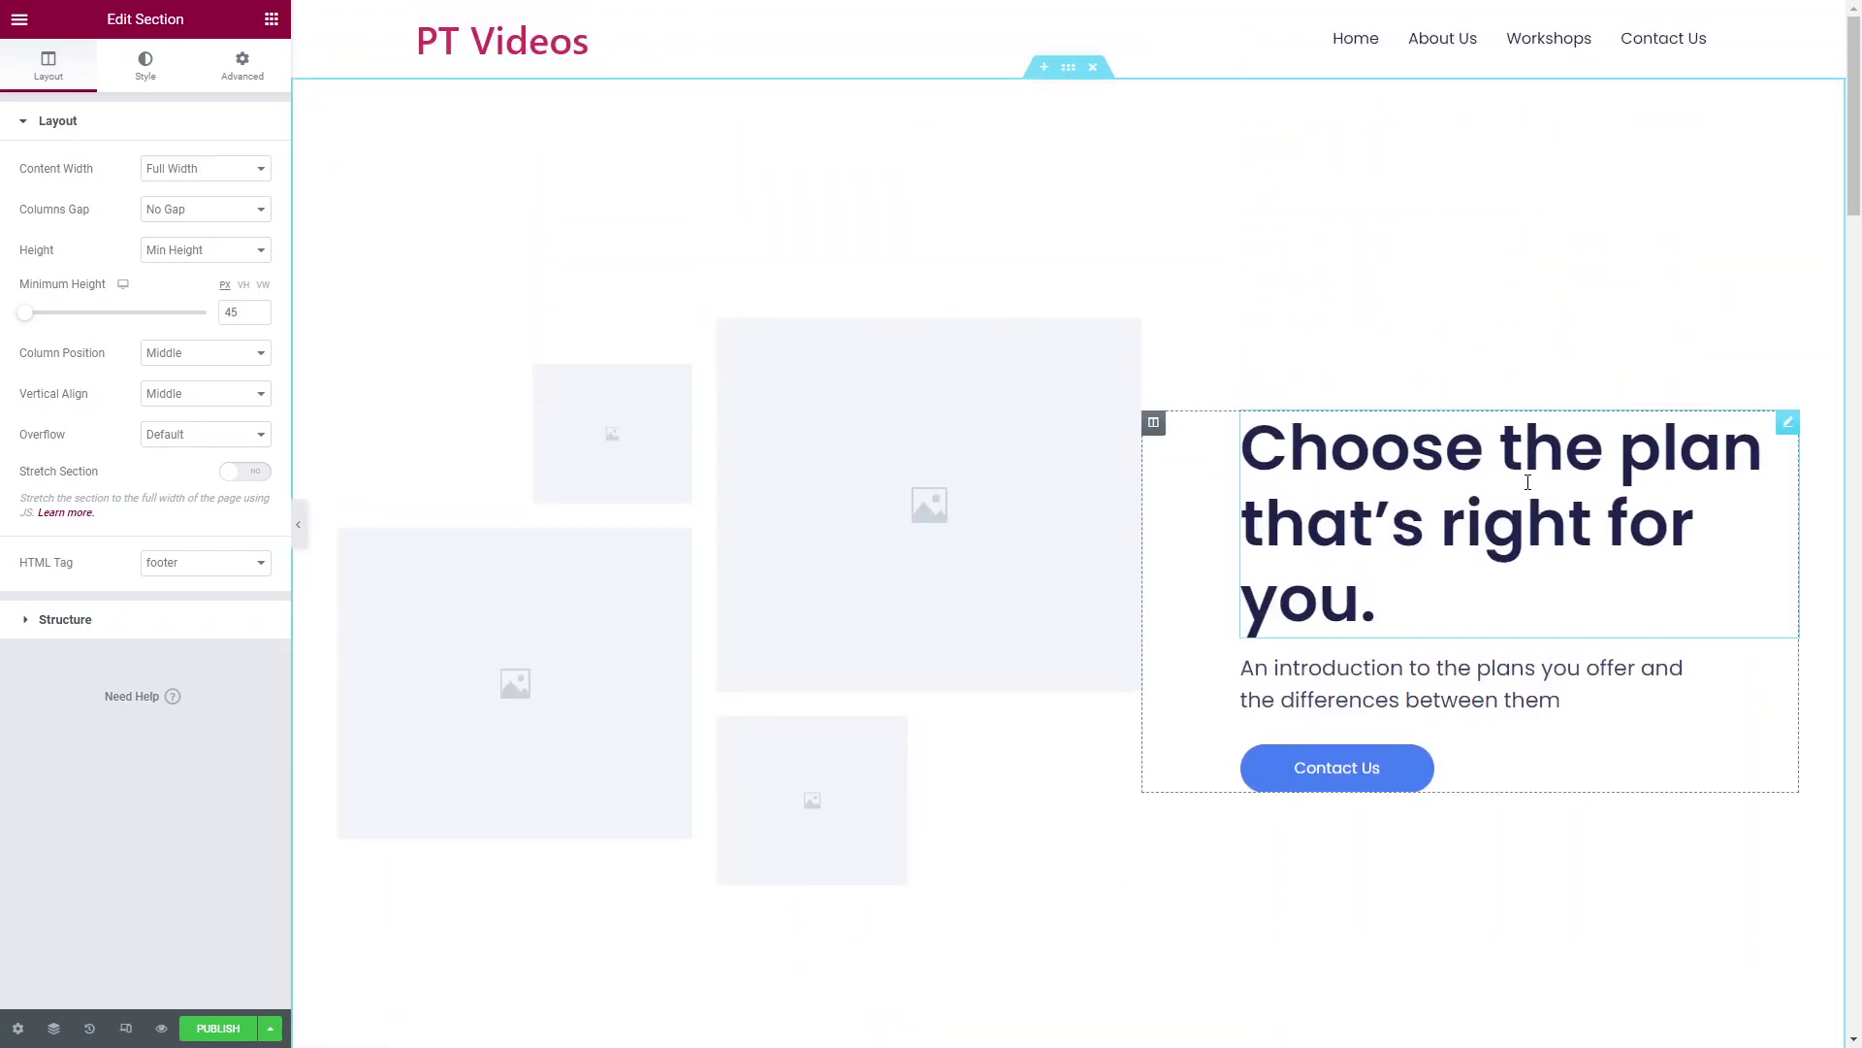
{"action": "scroll", "coordinate": [1529, 482], "scroll_direction": "down", "scroll_amount": 3}
{"action": "scroll", "coordinate": [1154, 400], "scroll_direction": "up", "scroll_amount": 2}
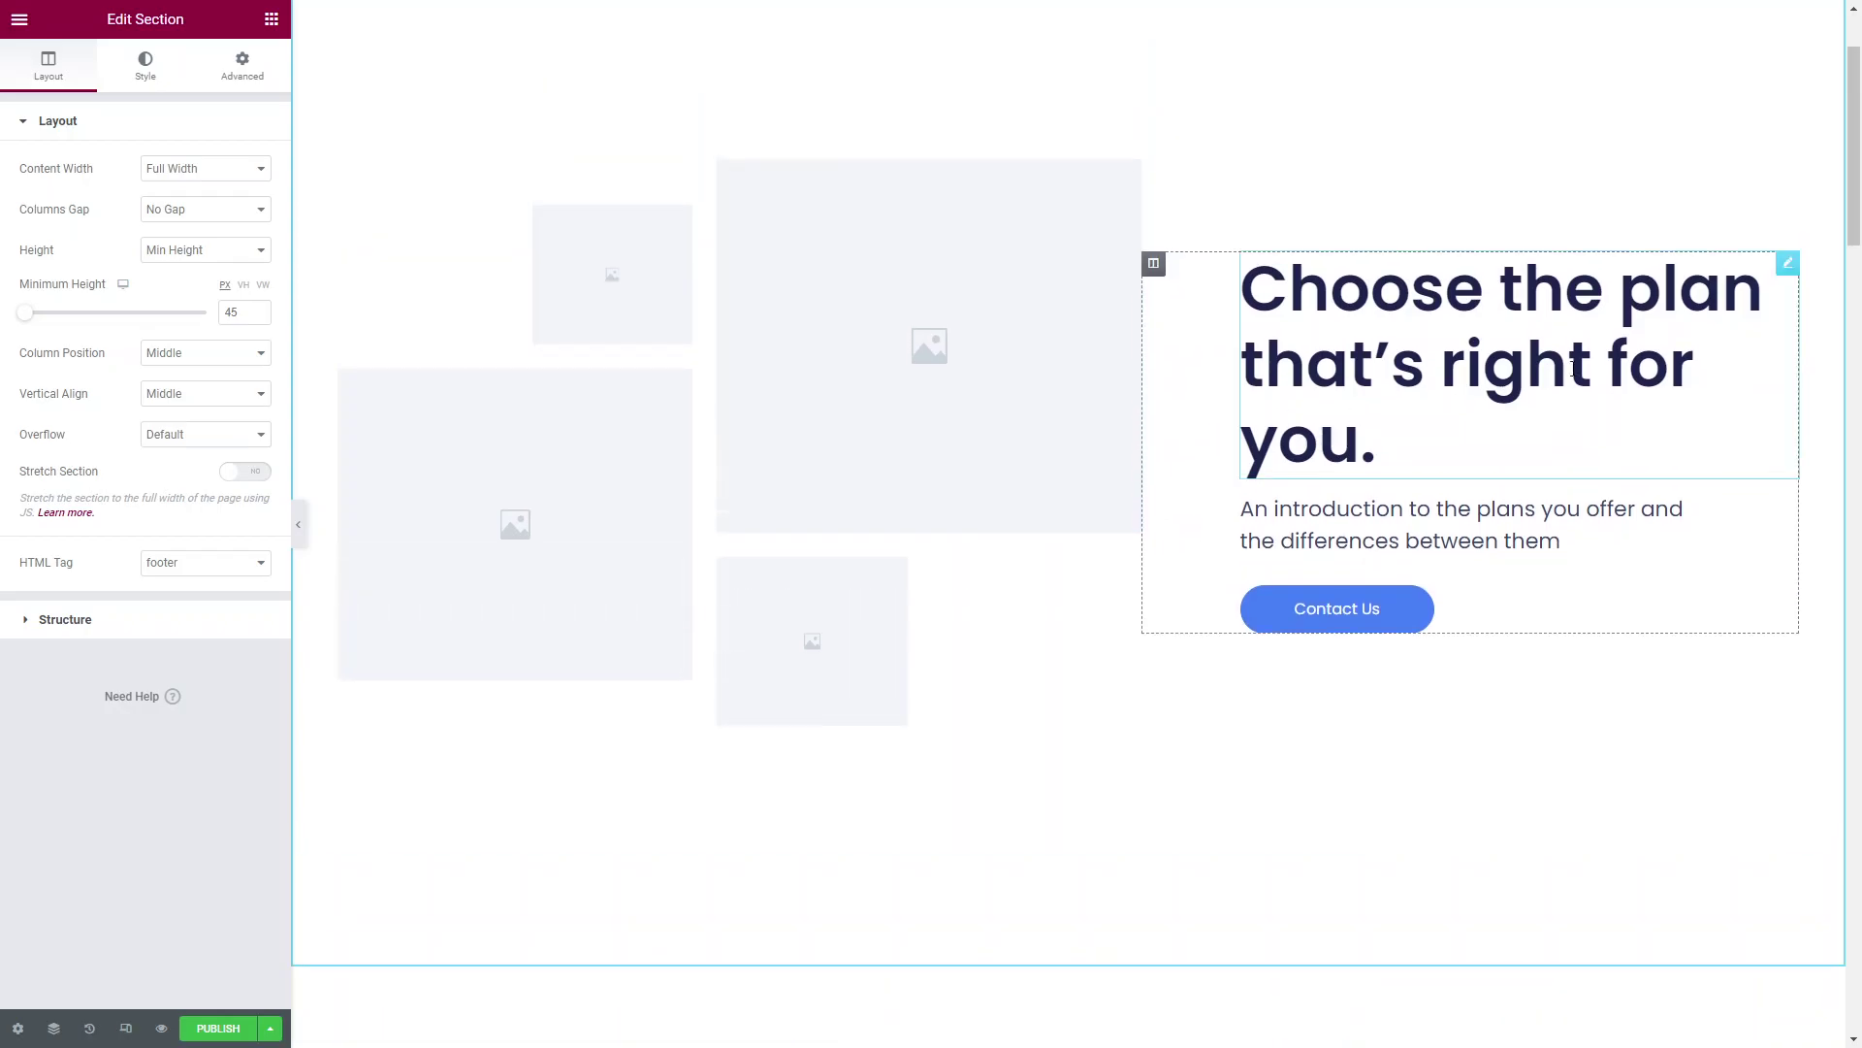
{"action": "scroll", "coordinate": [1197, 533], "scroll_direction": "down", "scroll_amount": 9}
{"action": "scroll", "coordinate": [1135, 332], "scroll_direction": "up", "scroll_amount": 2}
{"action": "left_click", "coordinate": [900, 427]}
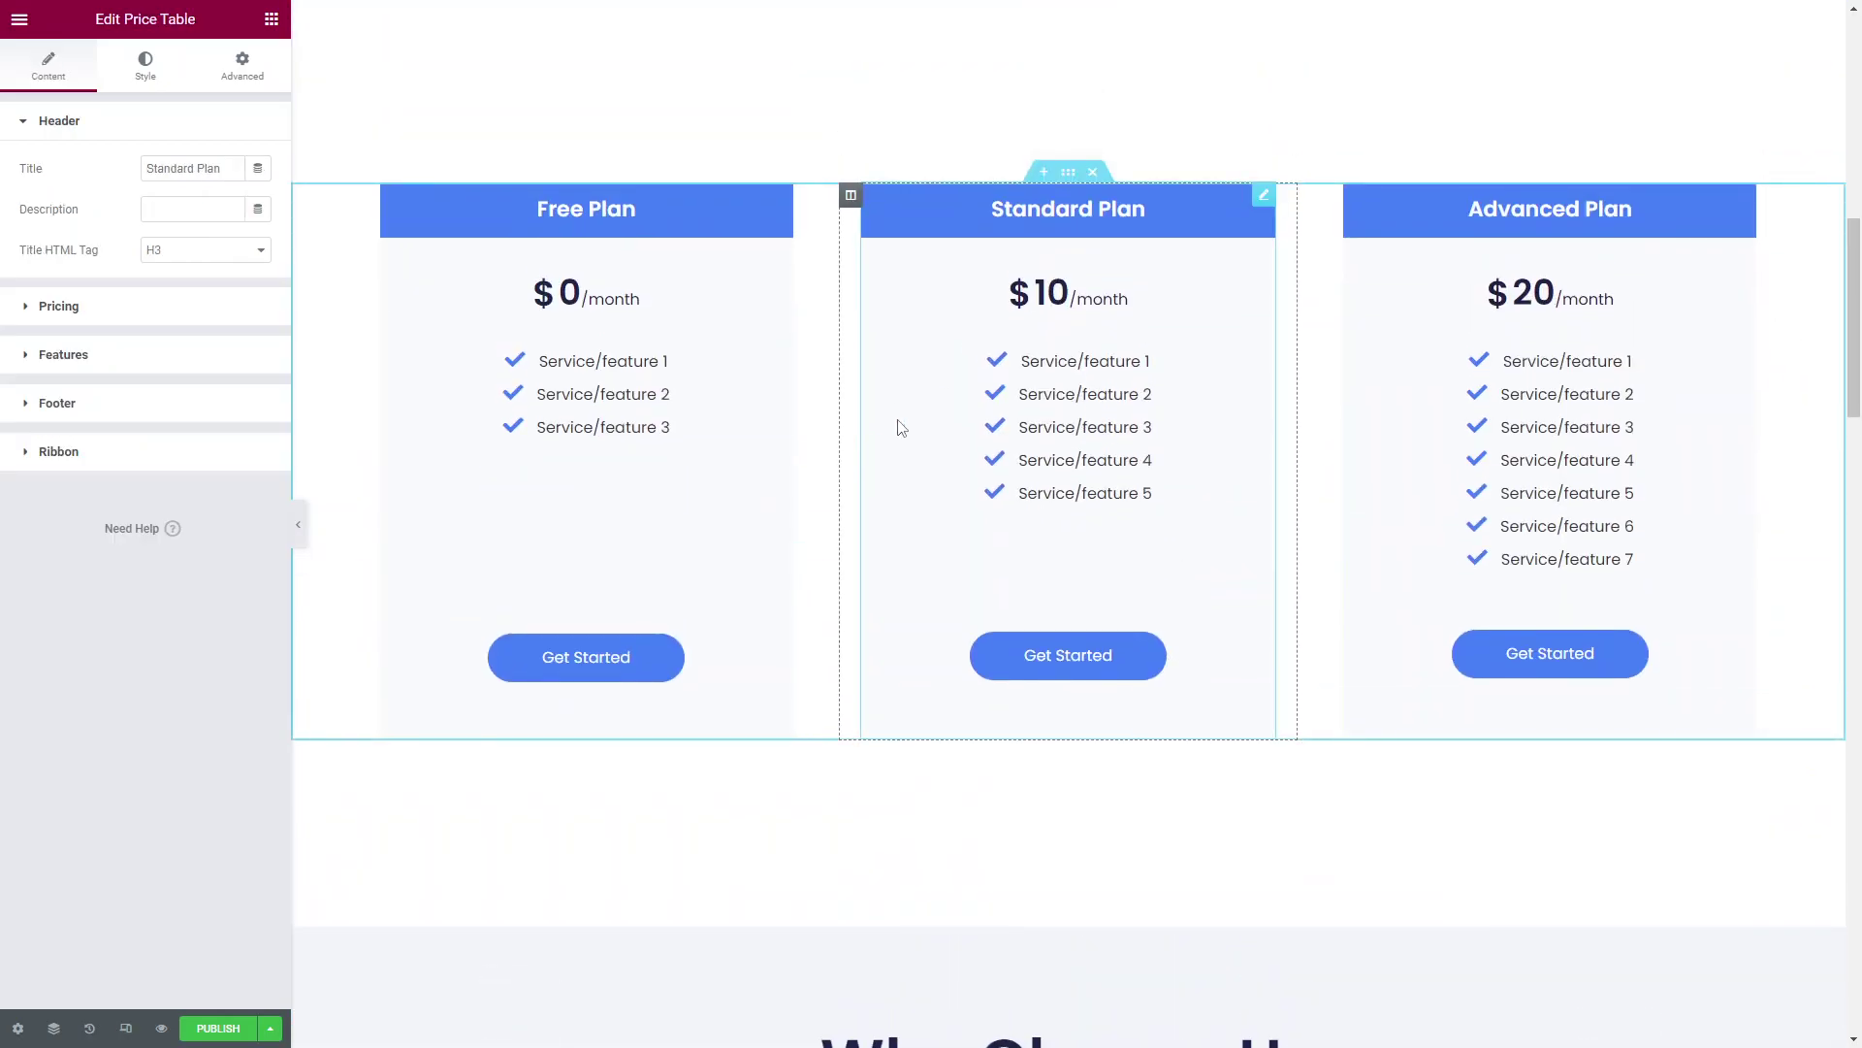
{"action": "scroll", "coordinate": [858, 397], "scroll_direction": "down", "scroll_amount": 6}
{"action": "left_click", "coordinate": [1309, 481]}
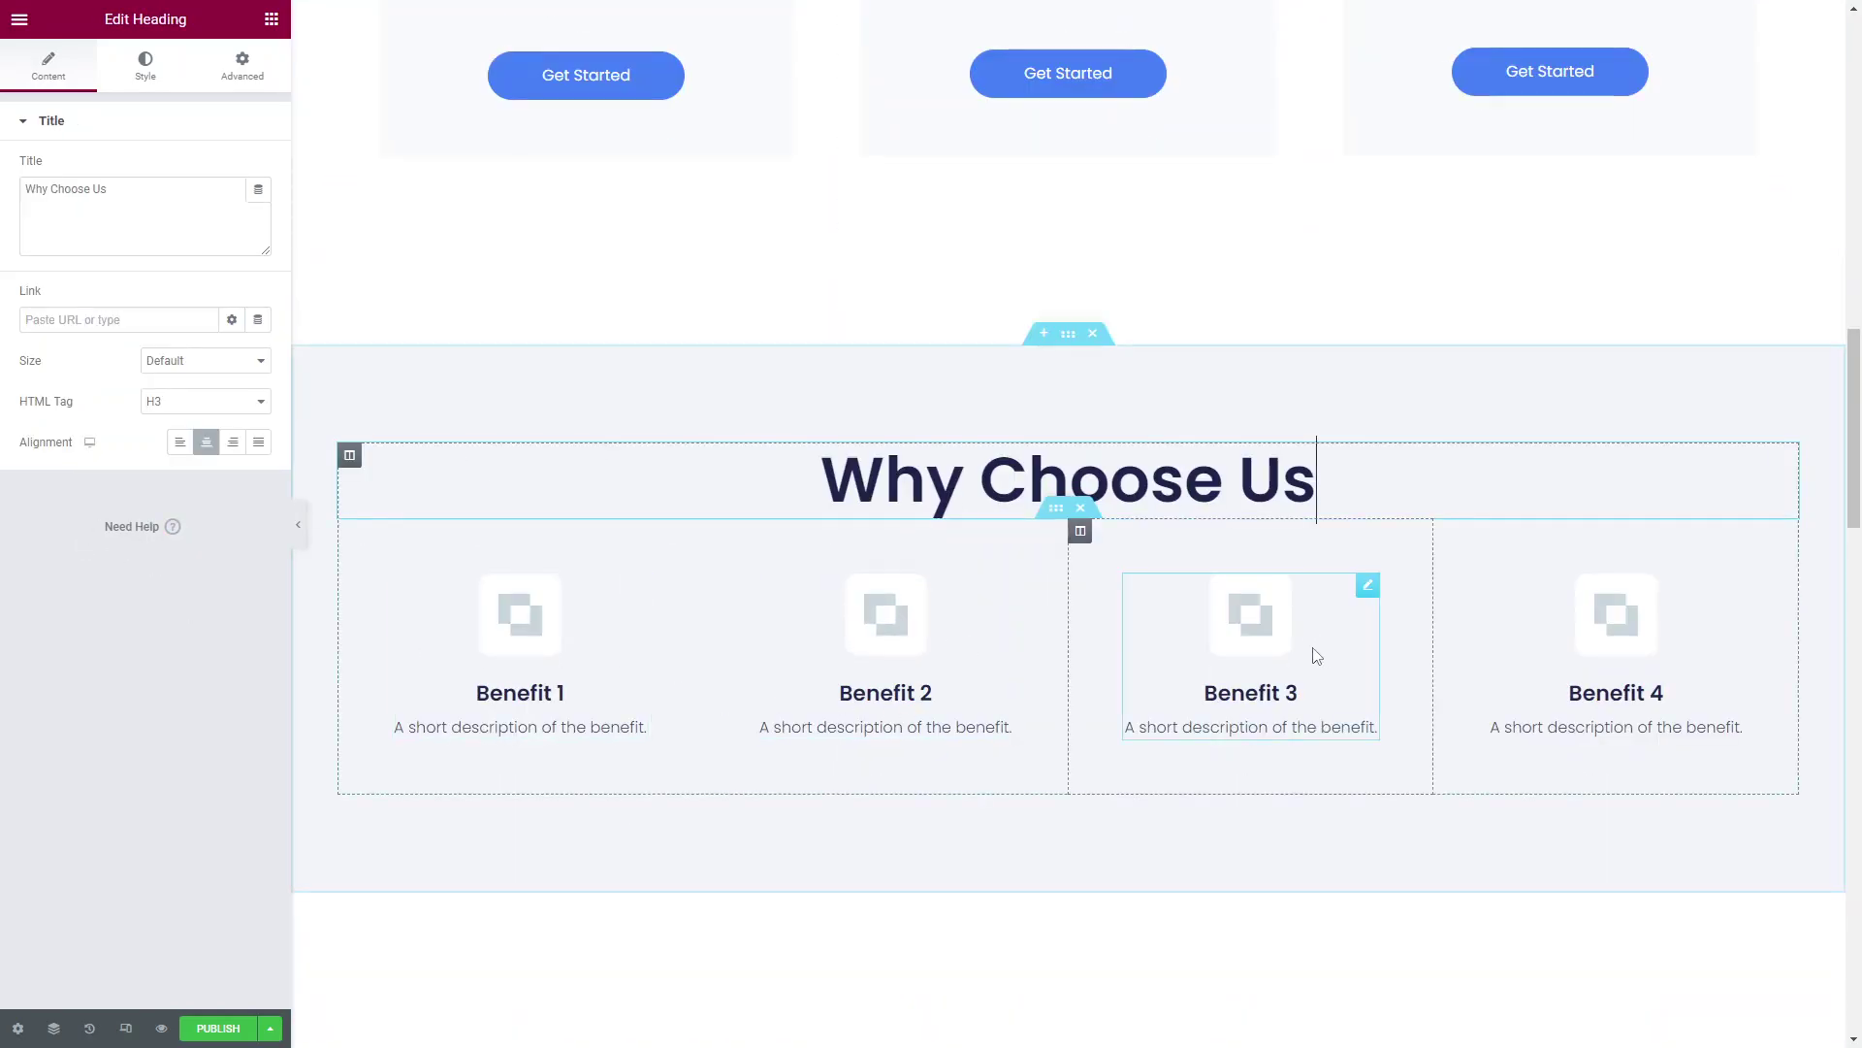
Scroll through the remaining sections and bring up the Responsive Mode device options.
{"action": "scroll", "coordinate": [990, 698], "scroll_direction": "down", "scroll_amount": 5}
{"action": "scroll", "coordinate": [911, 715], "scroll_direction": "down", "scroll_amount": 5}
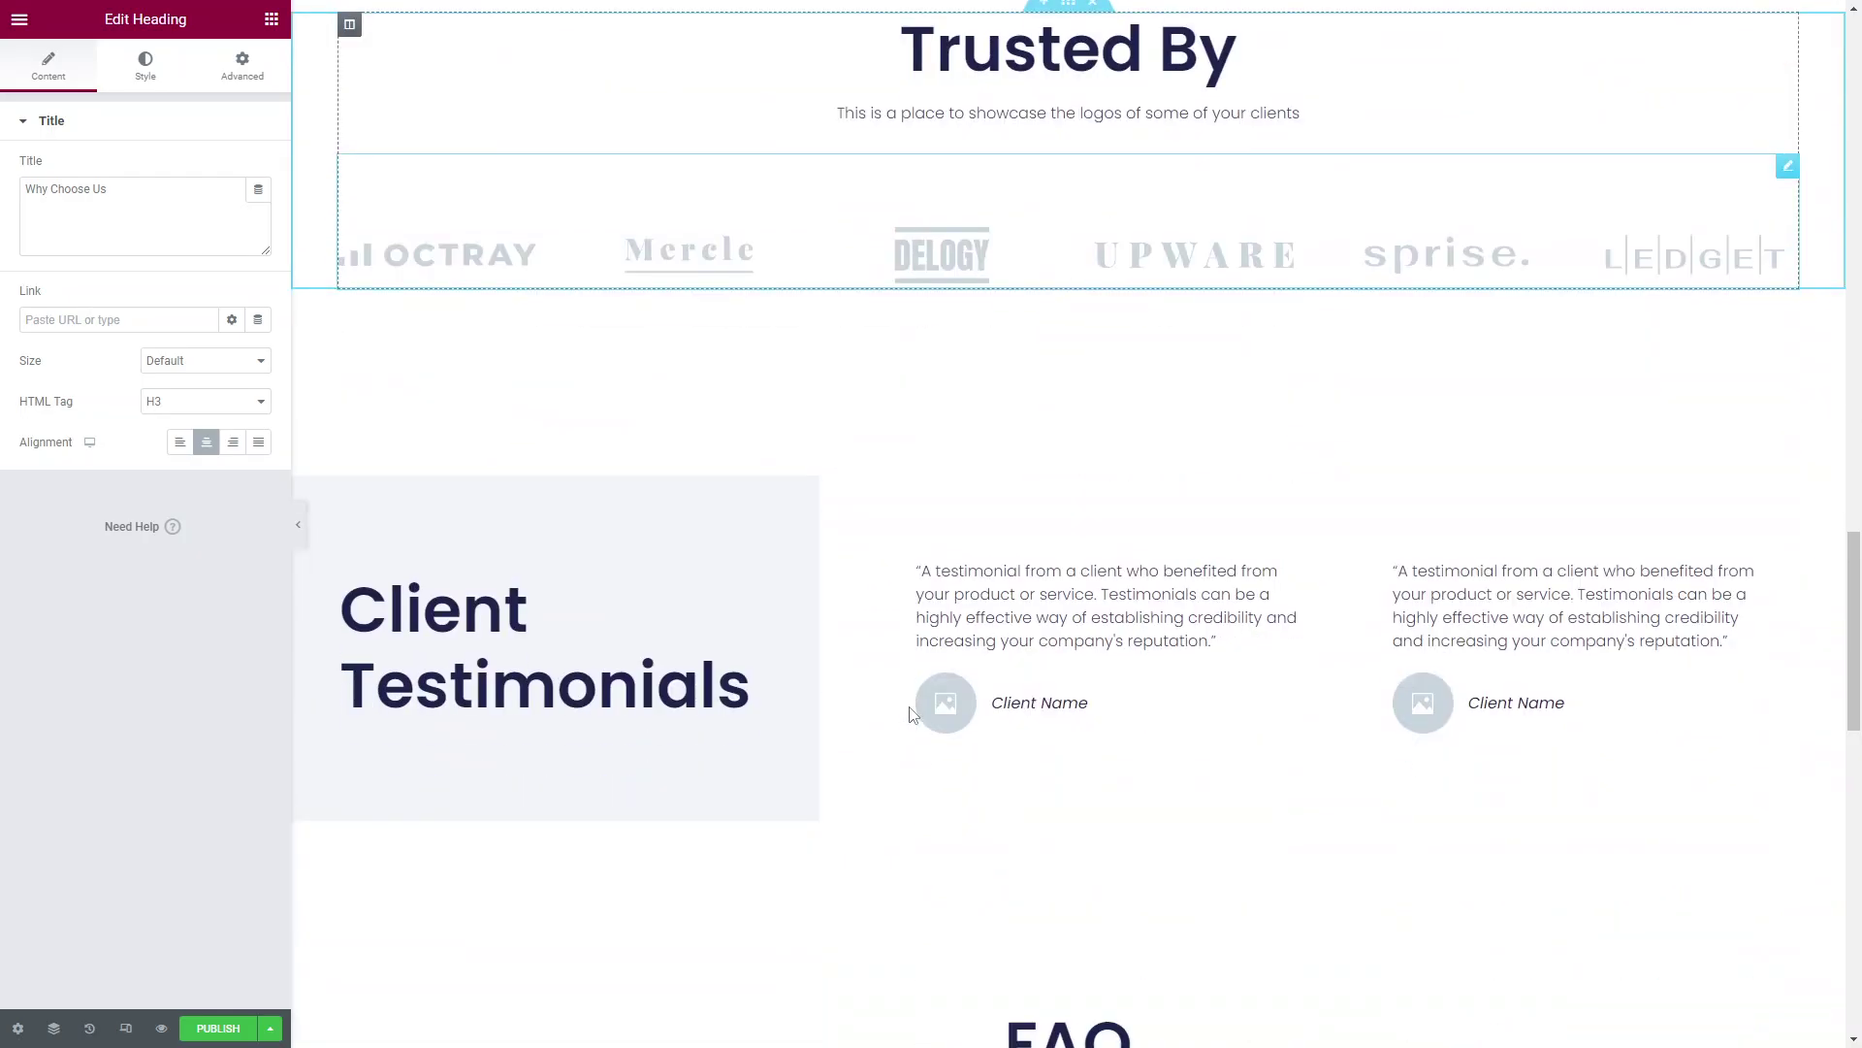
{"action": "scroll", "coordinate": [785, 336], "scroll_direction": "down", "scroll_amount": 4}
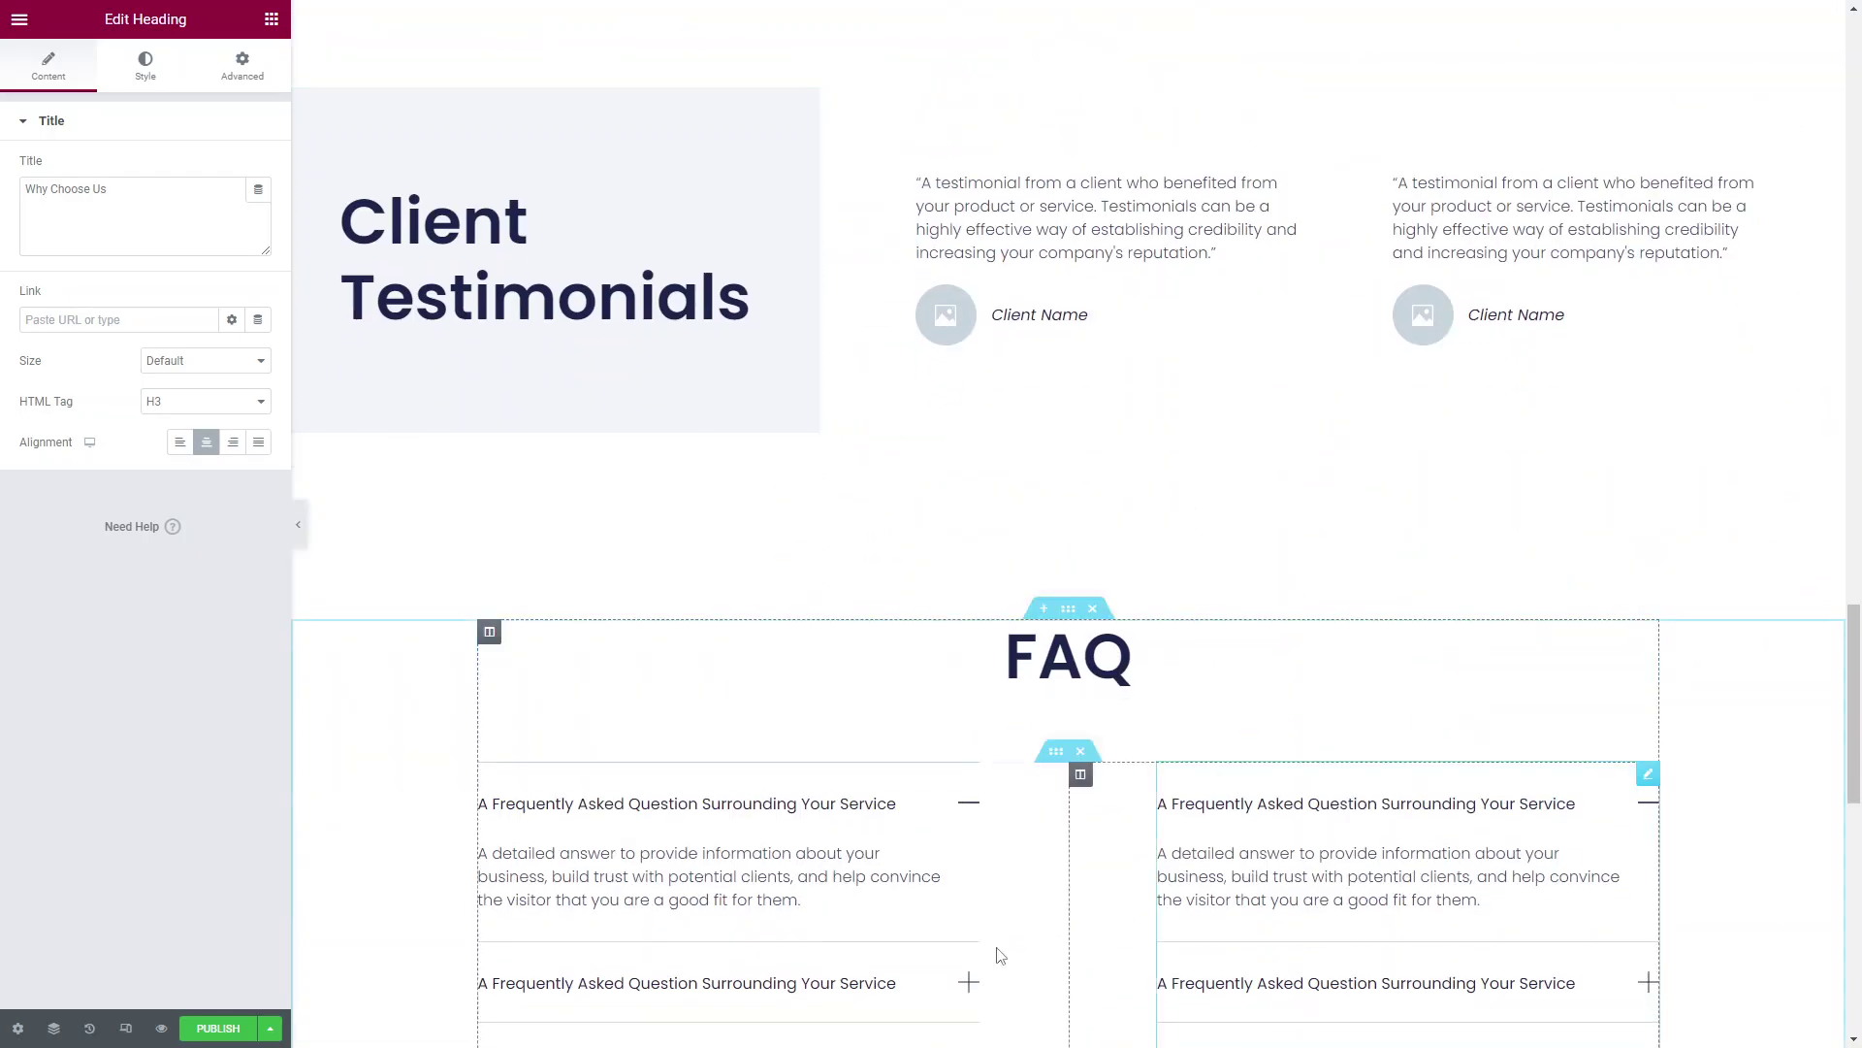
{"action": "scroll", "coordinate": [1002, 490], "scroll_direction": "down", "scroll_amount": 5}
{"action": "scroll", "coordinate": [1153, 675], "scroll_direction": "down", "scroll_amount": 4}
{"action": "left_click", "coordinate": [125, 1029]}
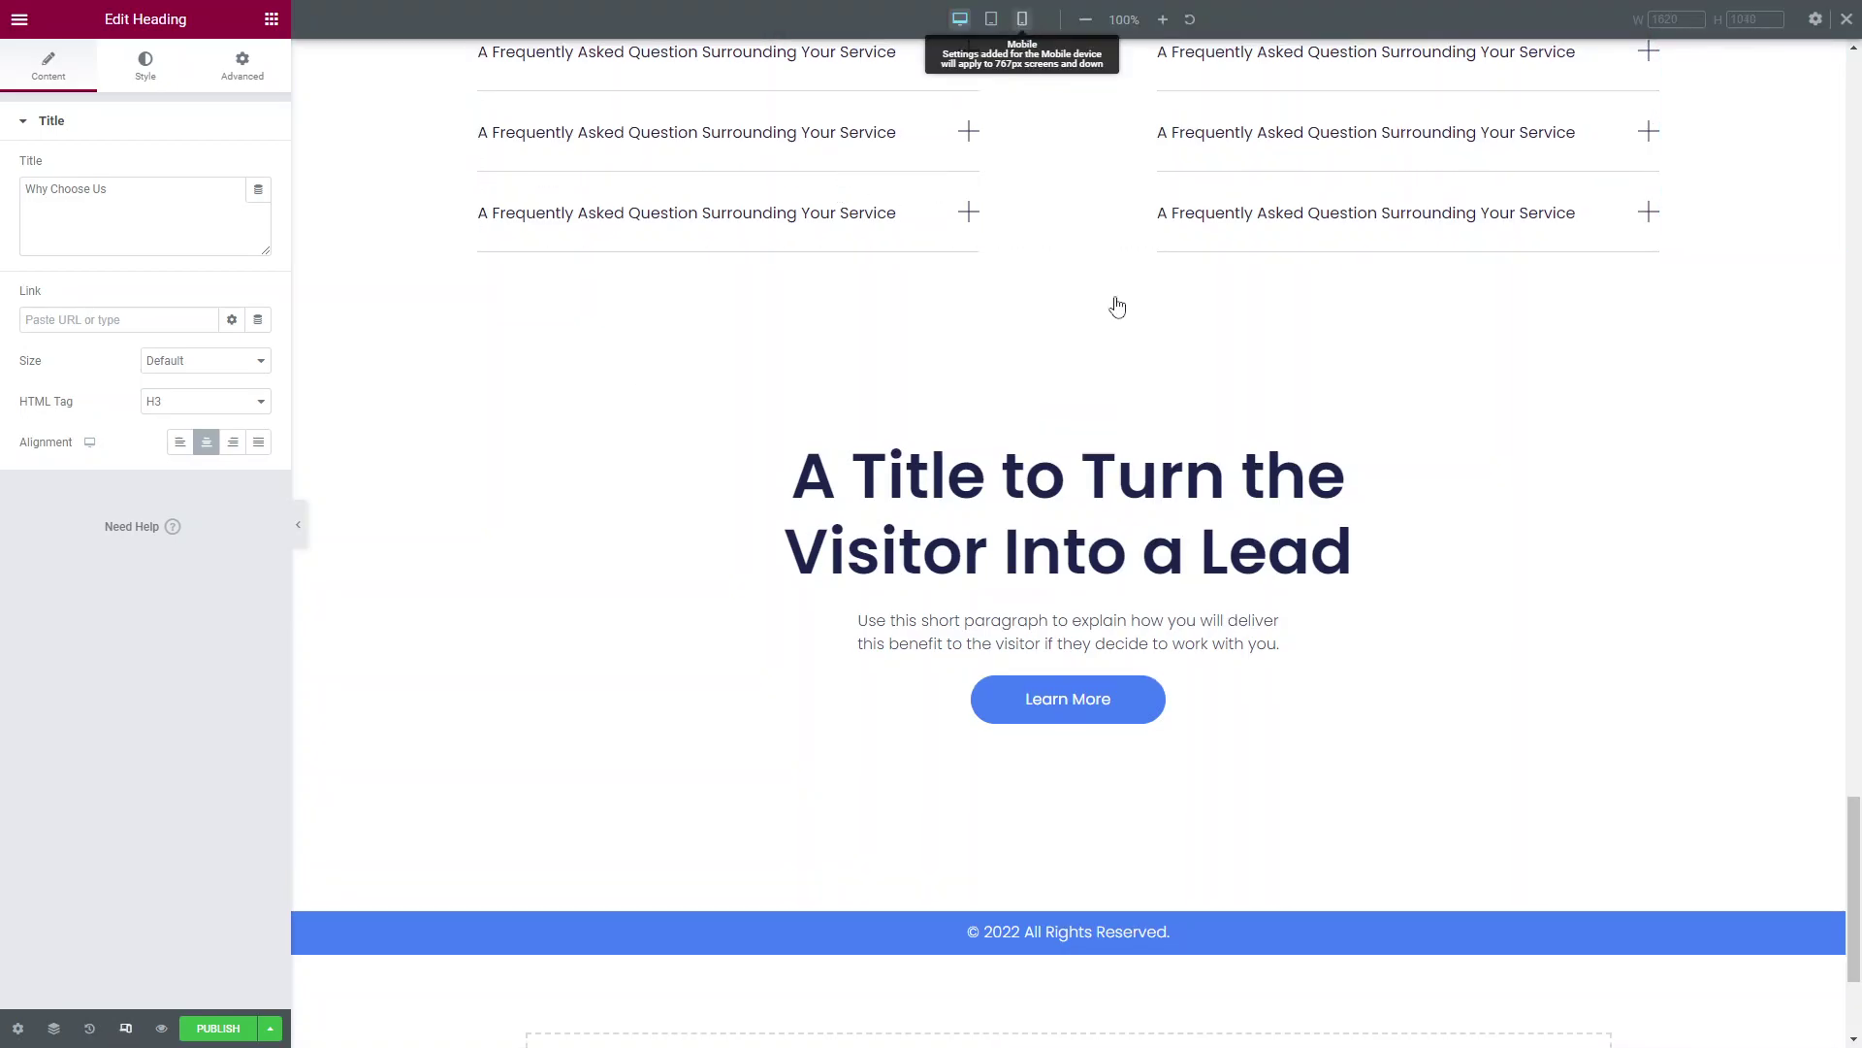
{"action": "scroll", "coordinate": [1118, 311], "scroll_direction": "up", "scroll_amount": 10}
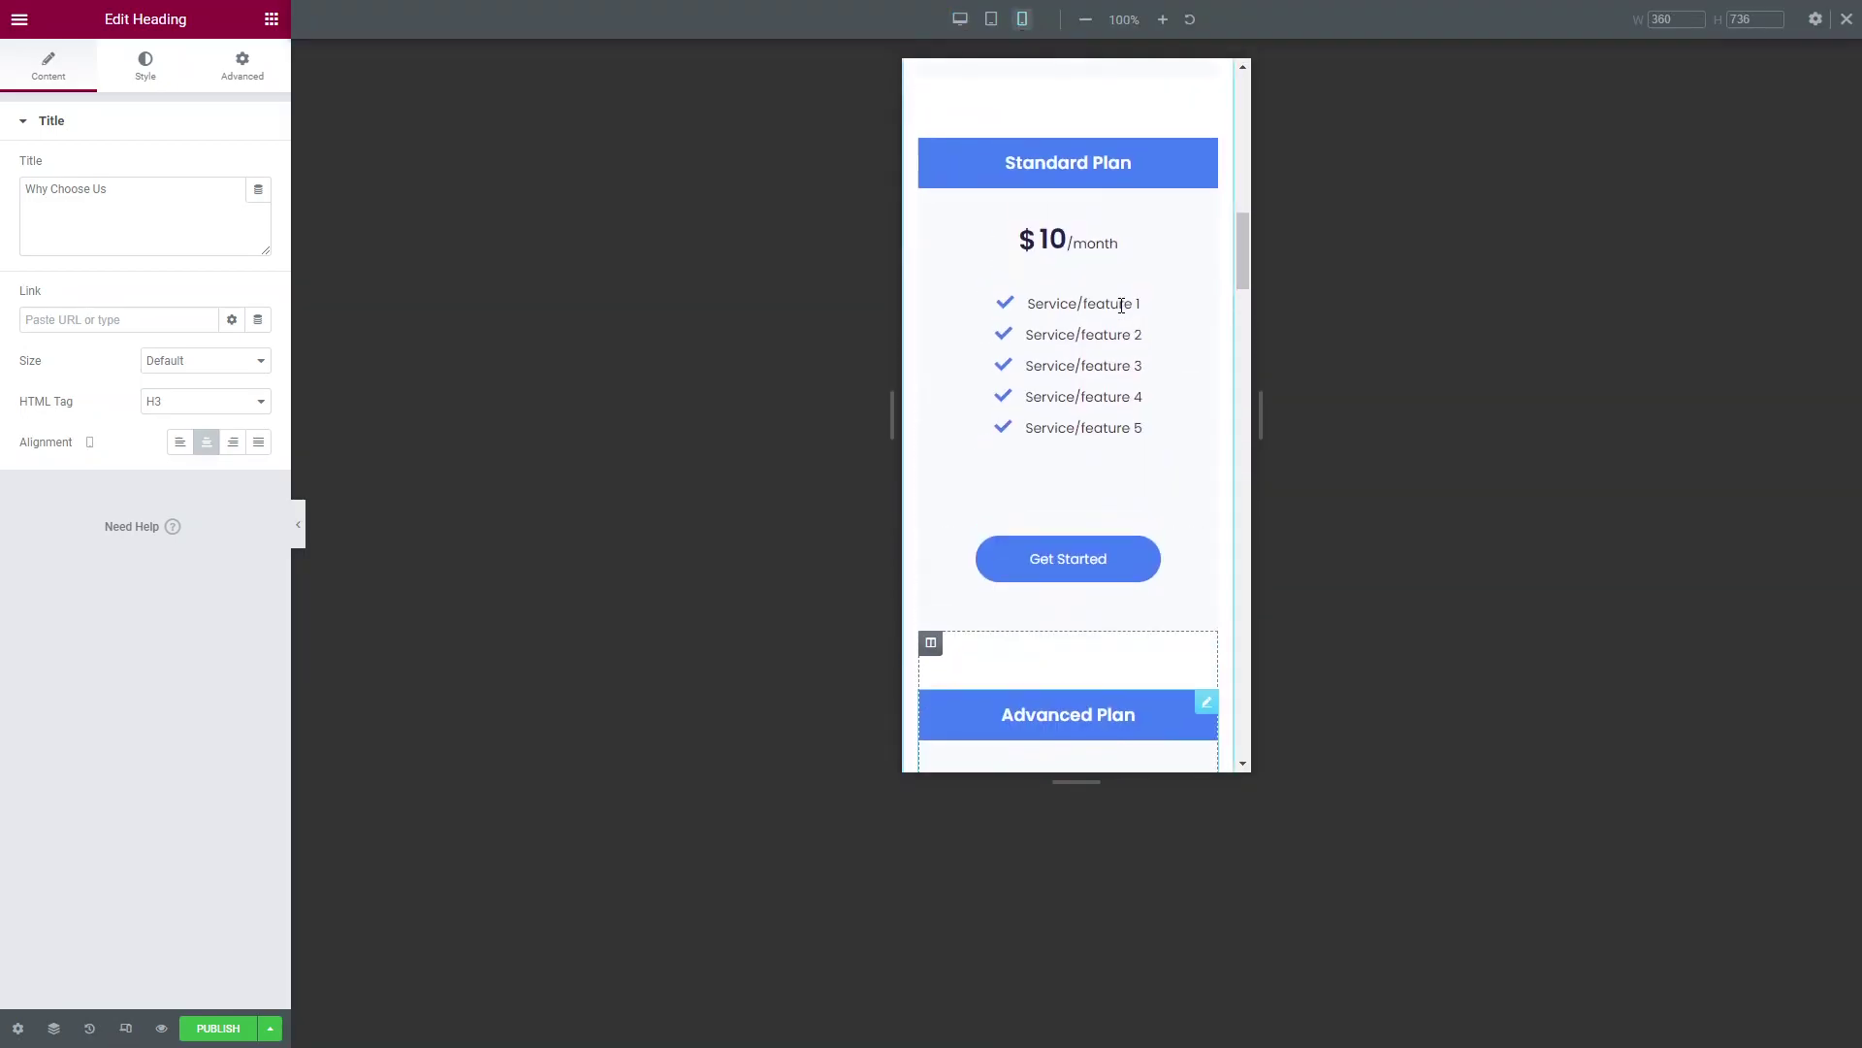
{"action": "scroll", "coordinate": [1121, 306], "scroll_direction": "up", "scroll_amount": 5}
{"action": "left_click", "coordinate": [960, 20]}
{"action": "scroll", "coordinate": [1205, 465], "scroll_direction": "down", "scroll_amount": 20}
{"action": "scroll", "coordinate": [1283, 488], "scroll_direction": "down", "scroll_amount": 15}
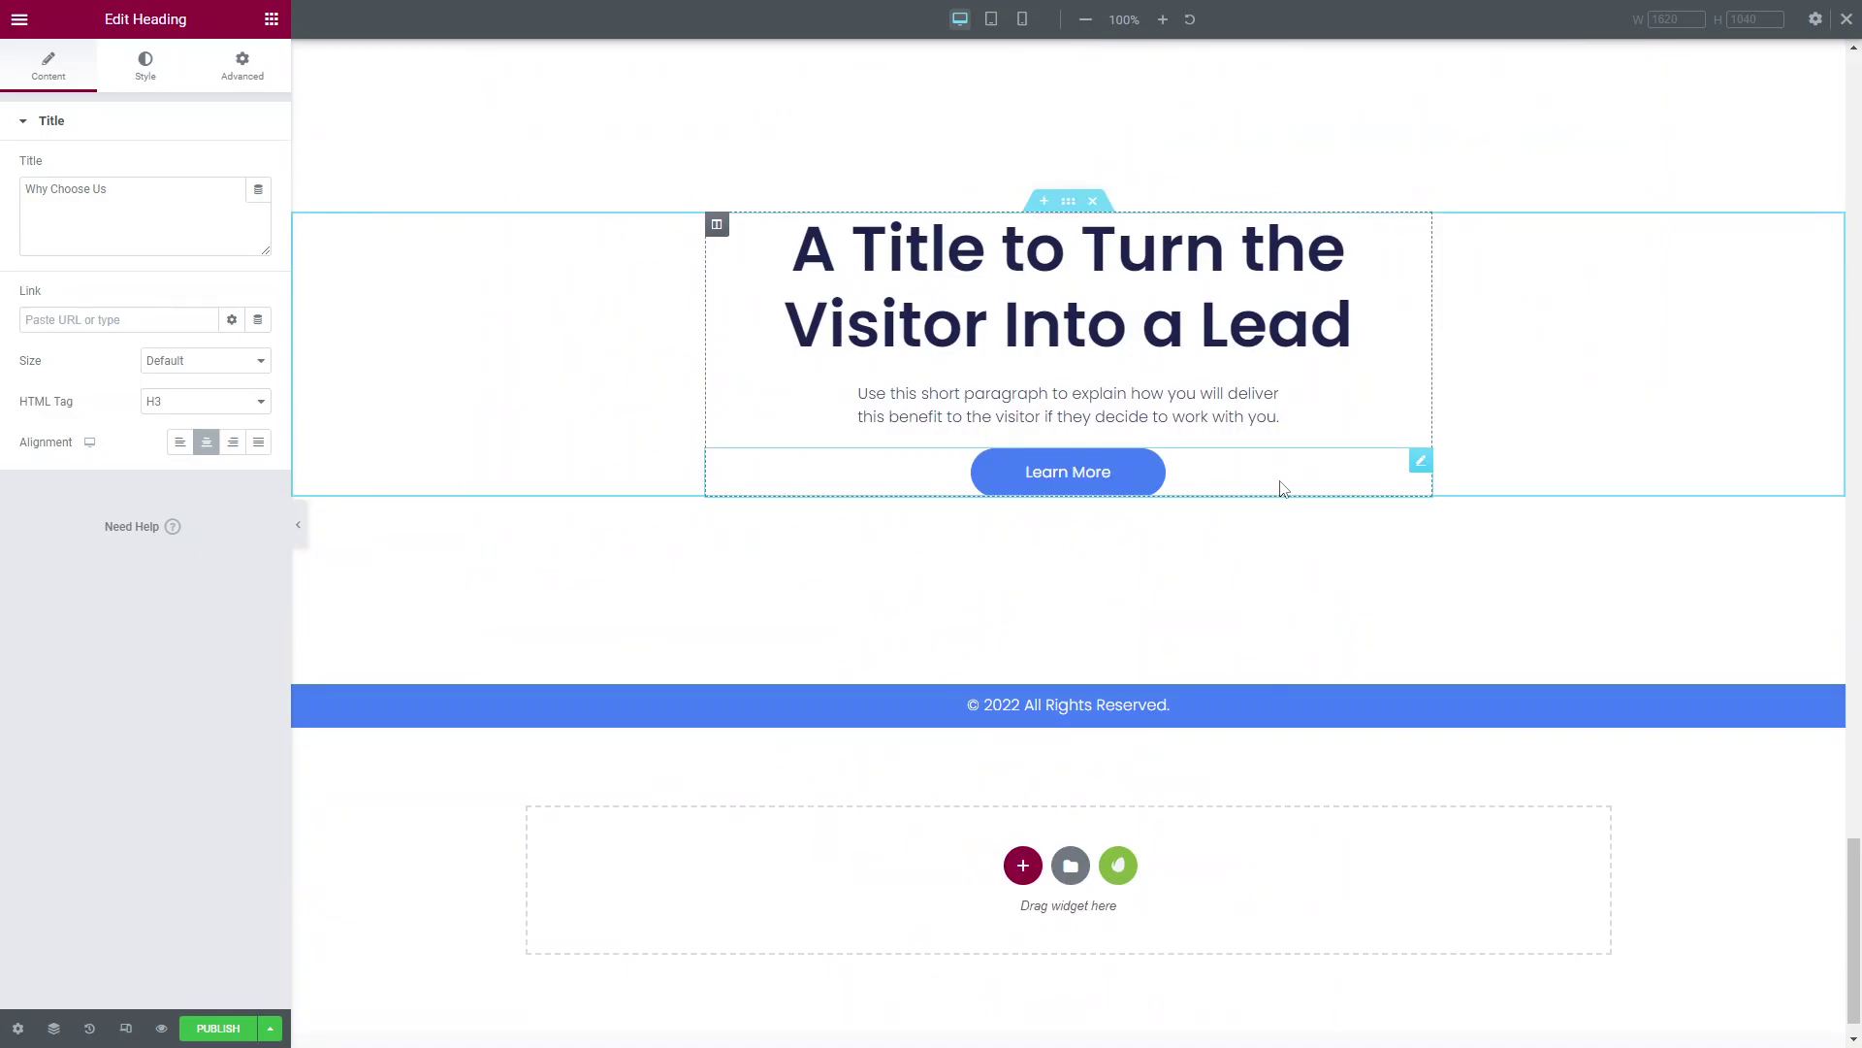
{"action": "scroll", "coordinate": [1859, 633], "scroll_direction": "up", "scroll_amount": 20}
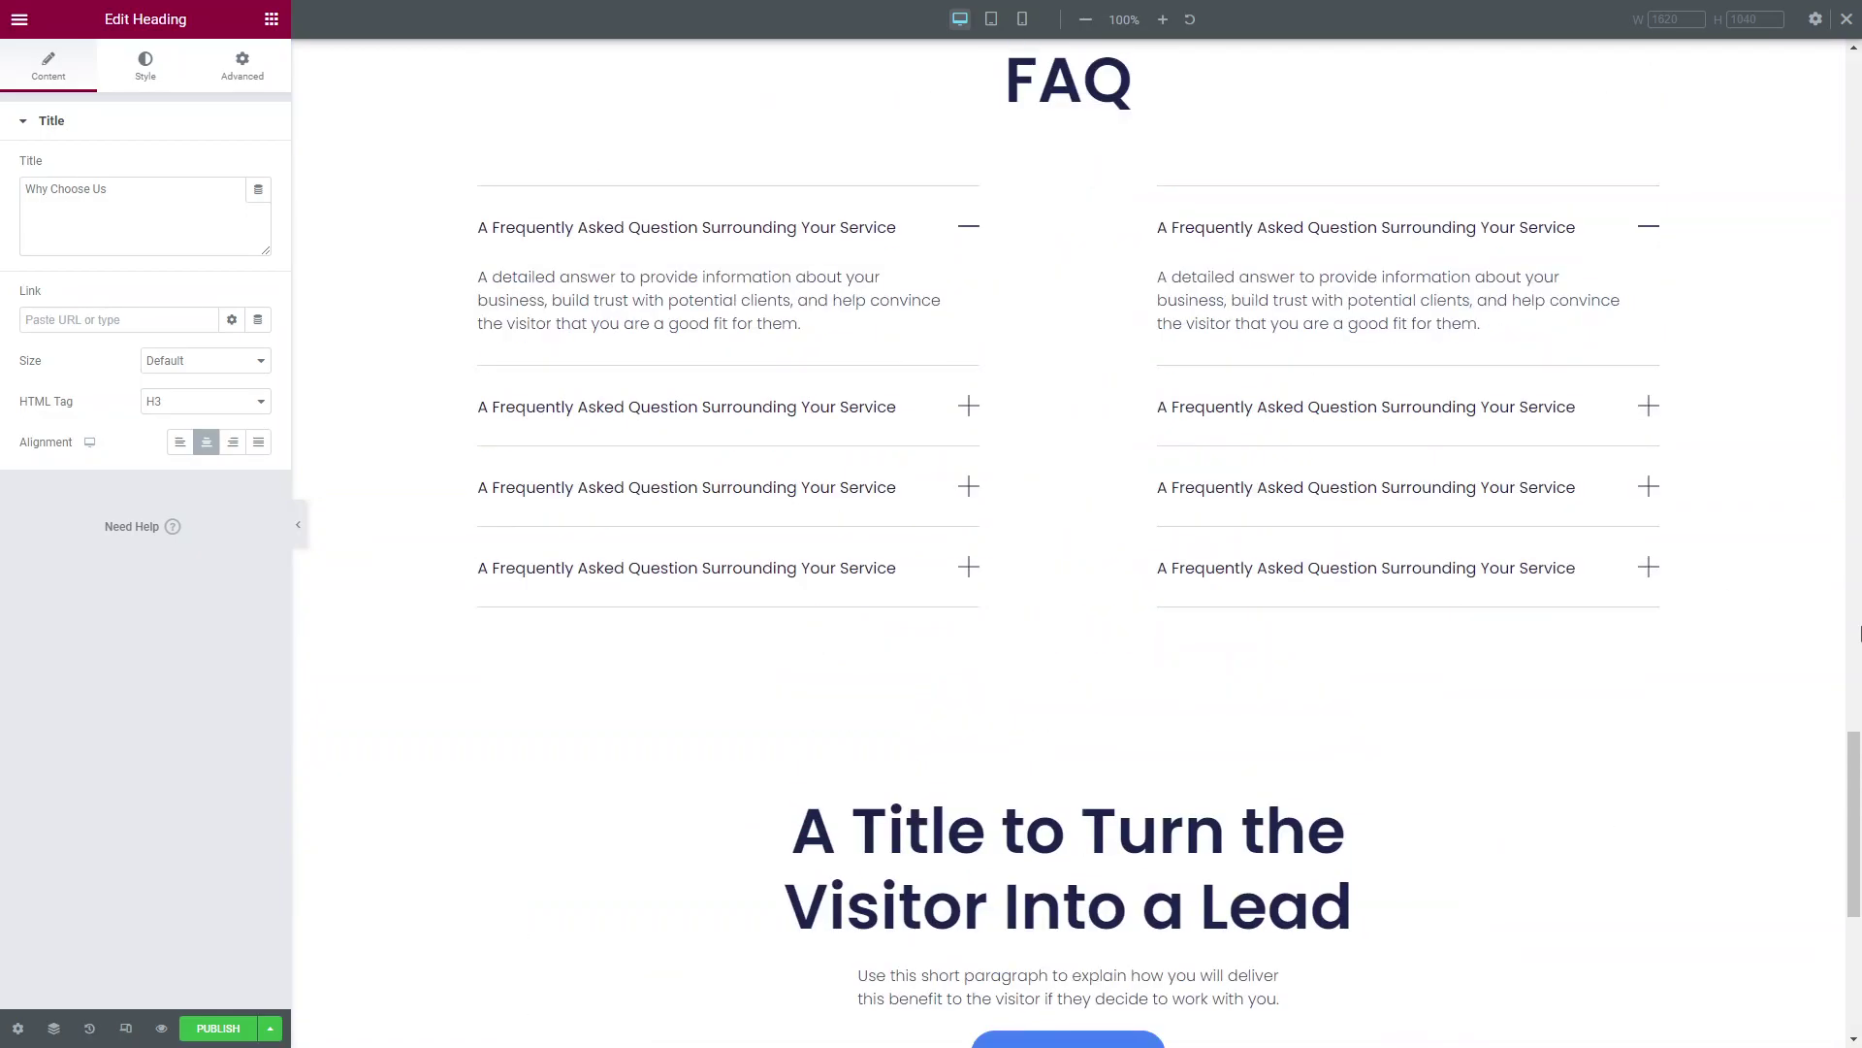
{"action": "scroll", "coordinate": [1859, 632], "scroll_direction": "up", "scroll_amount": 15}
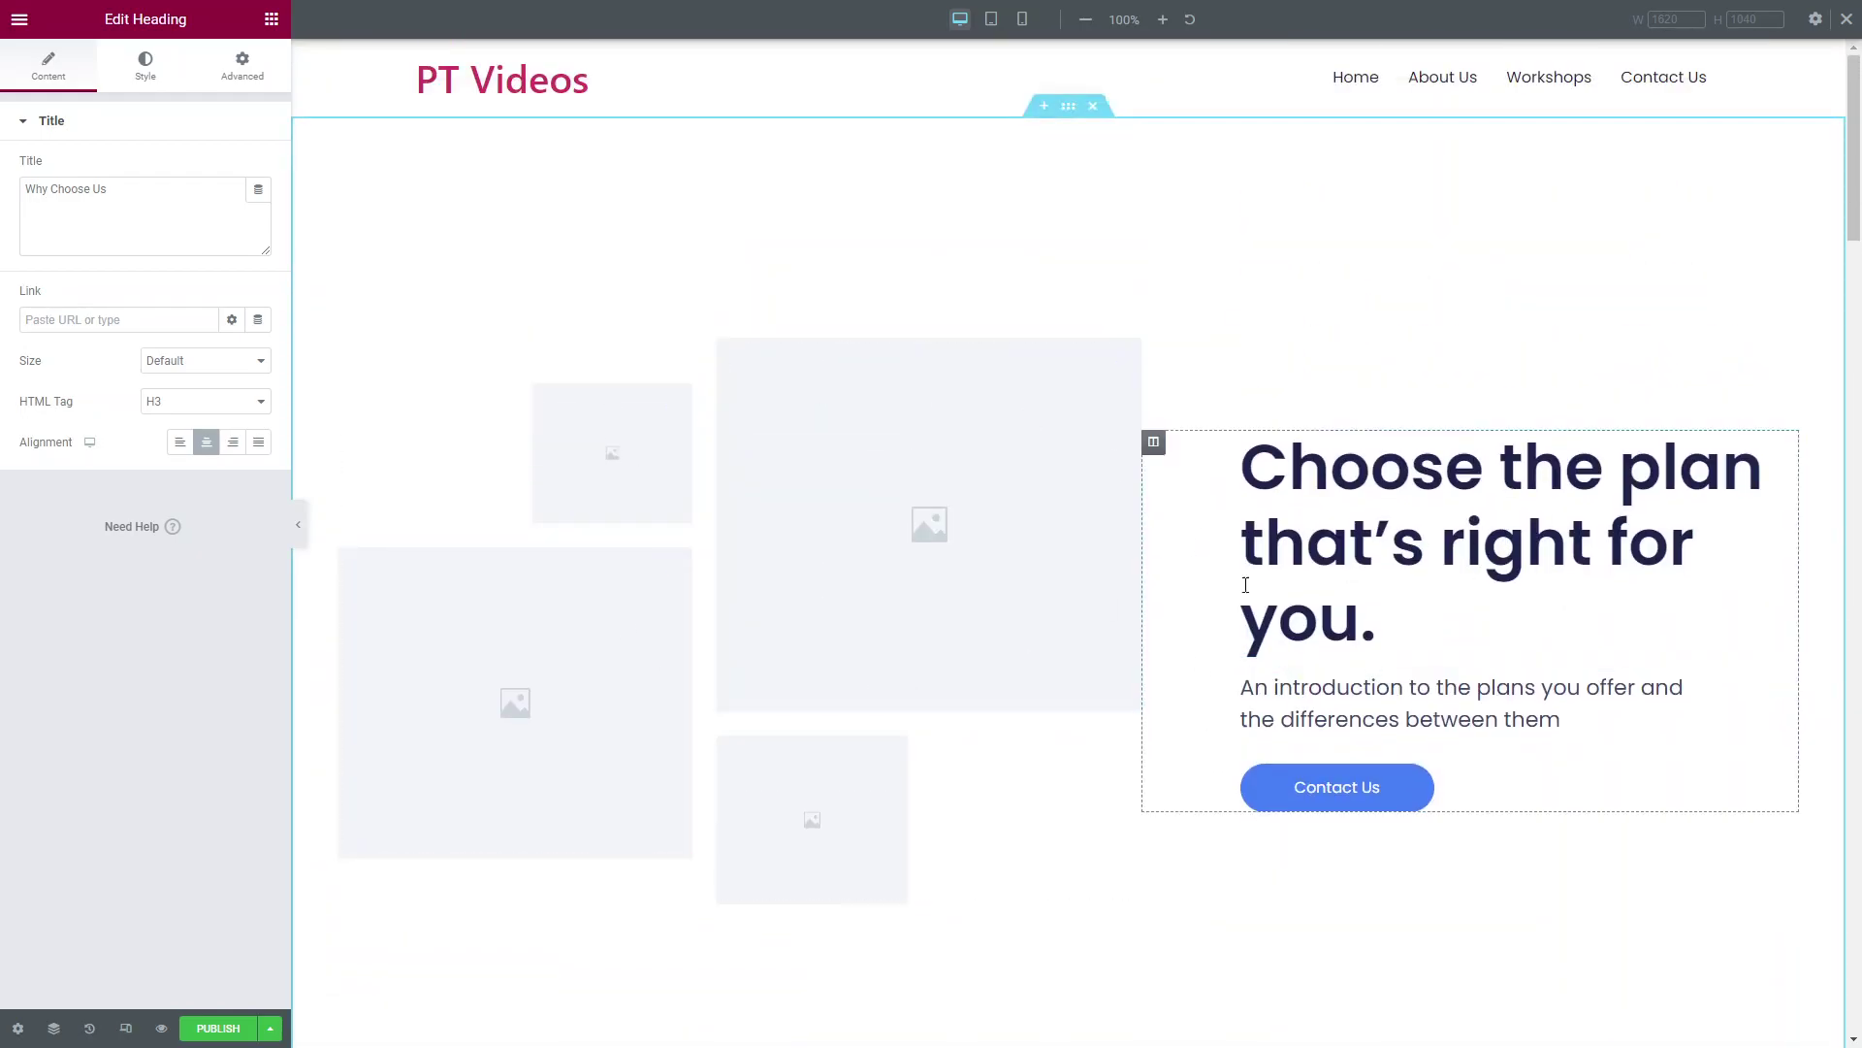
{"action": "scroll", "coordinate": [1231, 755], "scroll_direction": "down", "scroll_amount": 7}
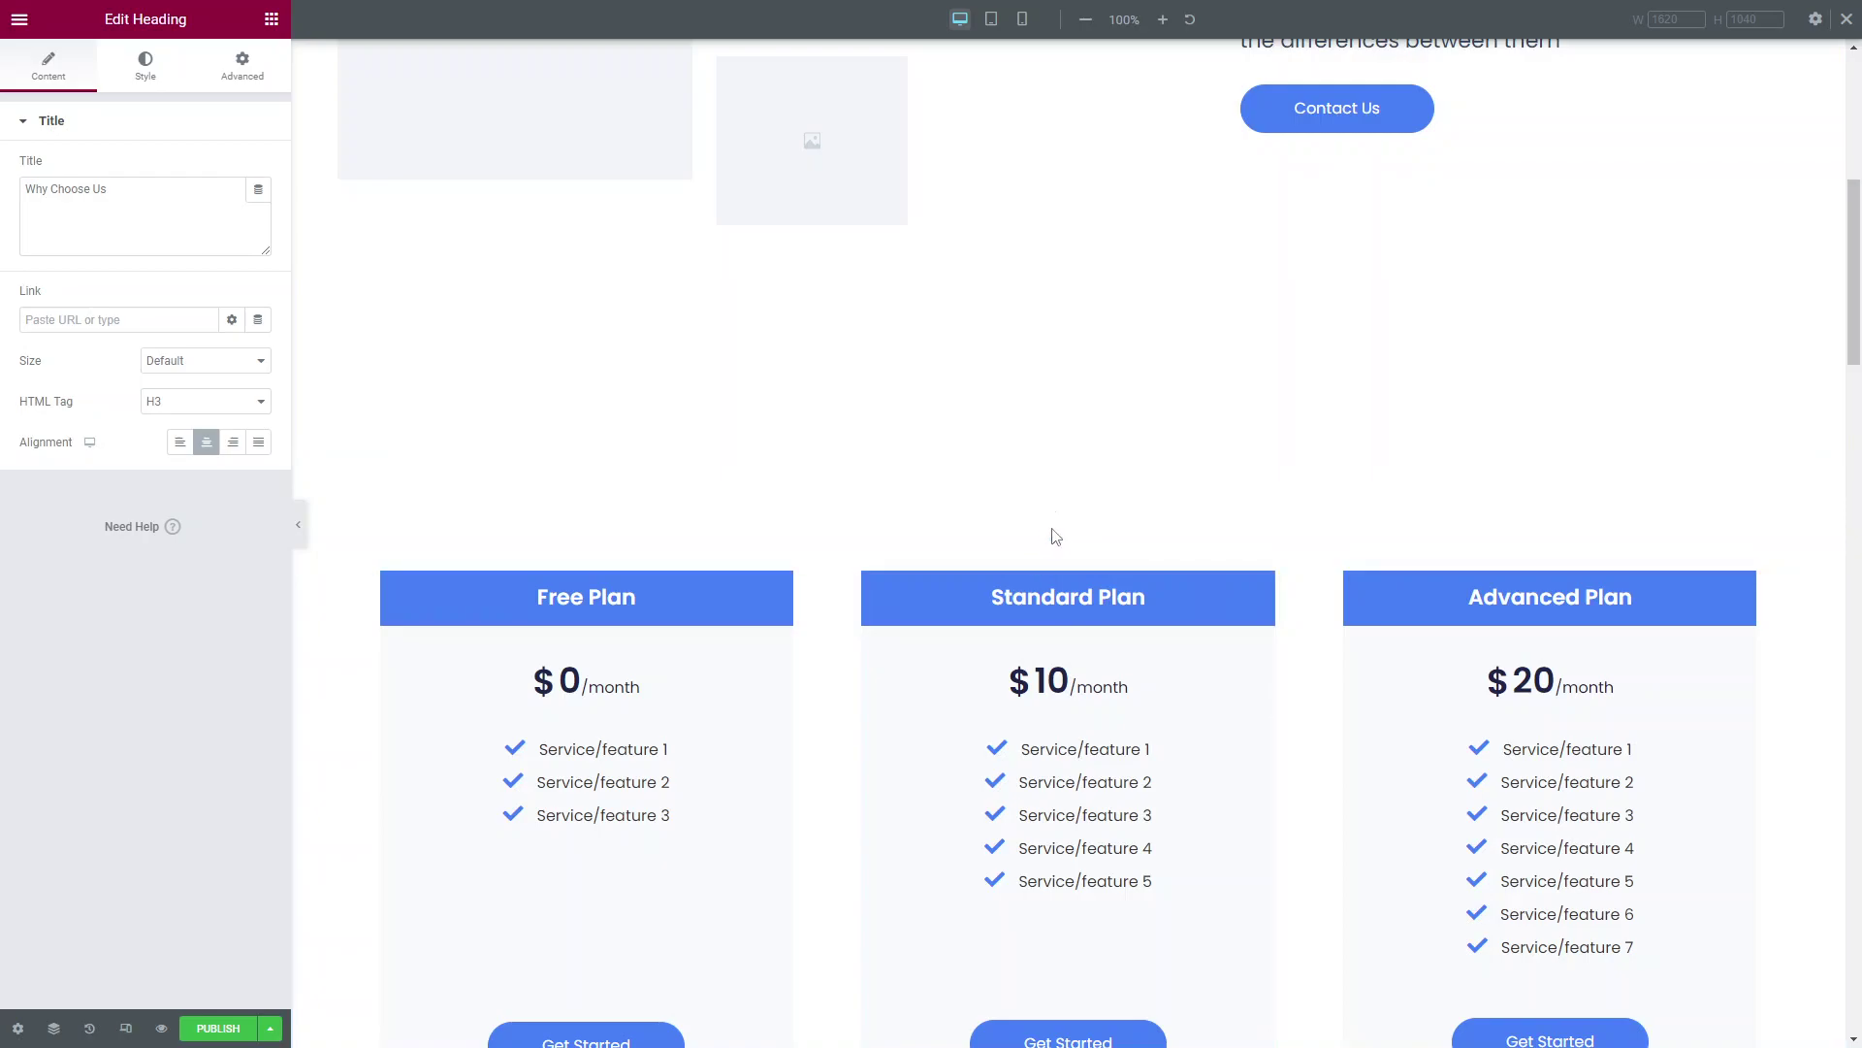
{"action": "scroll", "coordinate": [1139, 615], "scroll_direction": "down", "scroll_amount": 8}
{"action": "scroll", "coordinate": [1168, 594], "scroll_direction": "down", "scroll_amount": 2}
{"action": "scroll", "coordinate": [1168, 593], "scroll_direction": "up", "scroll_amount": 1}
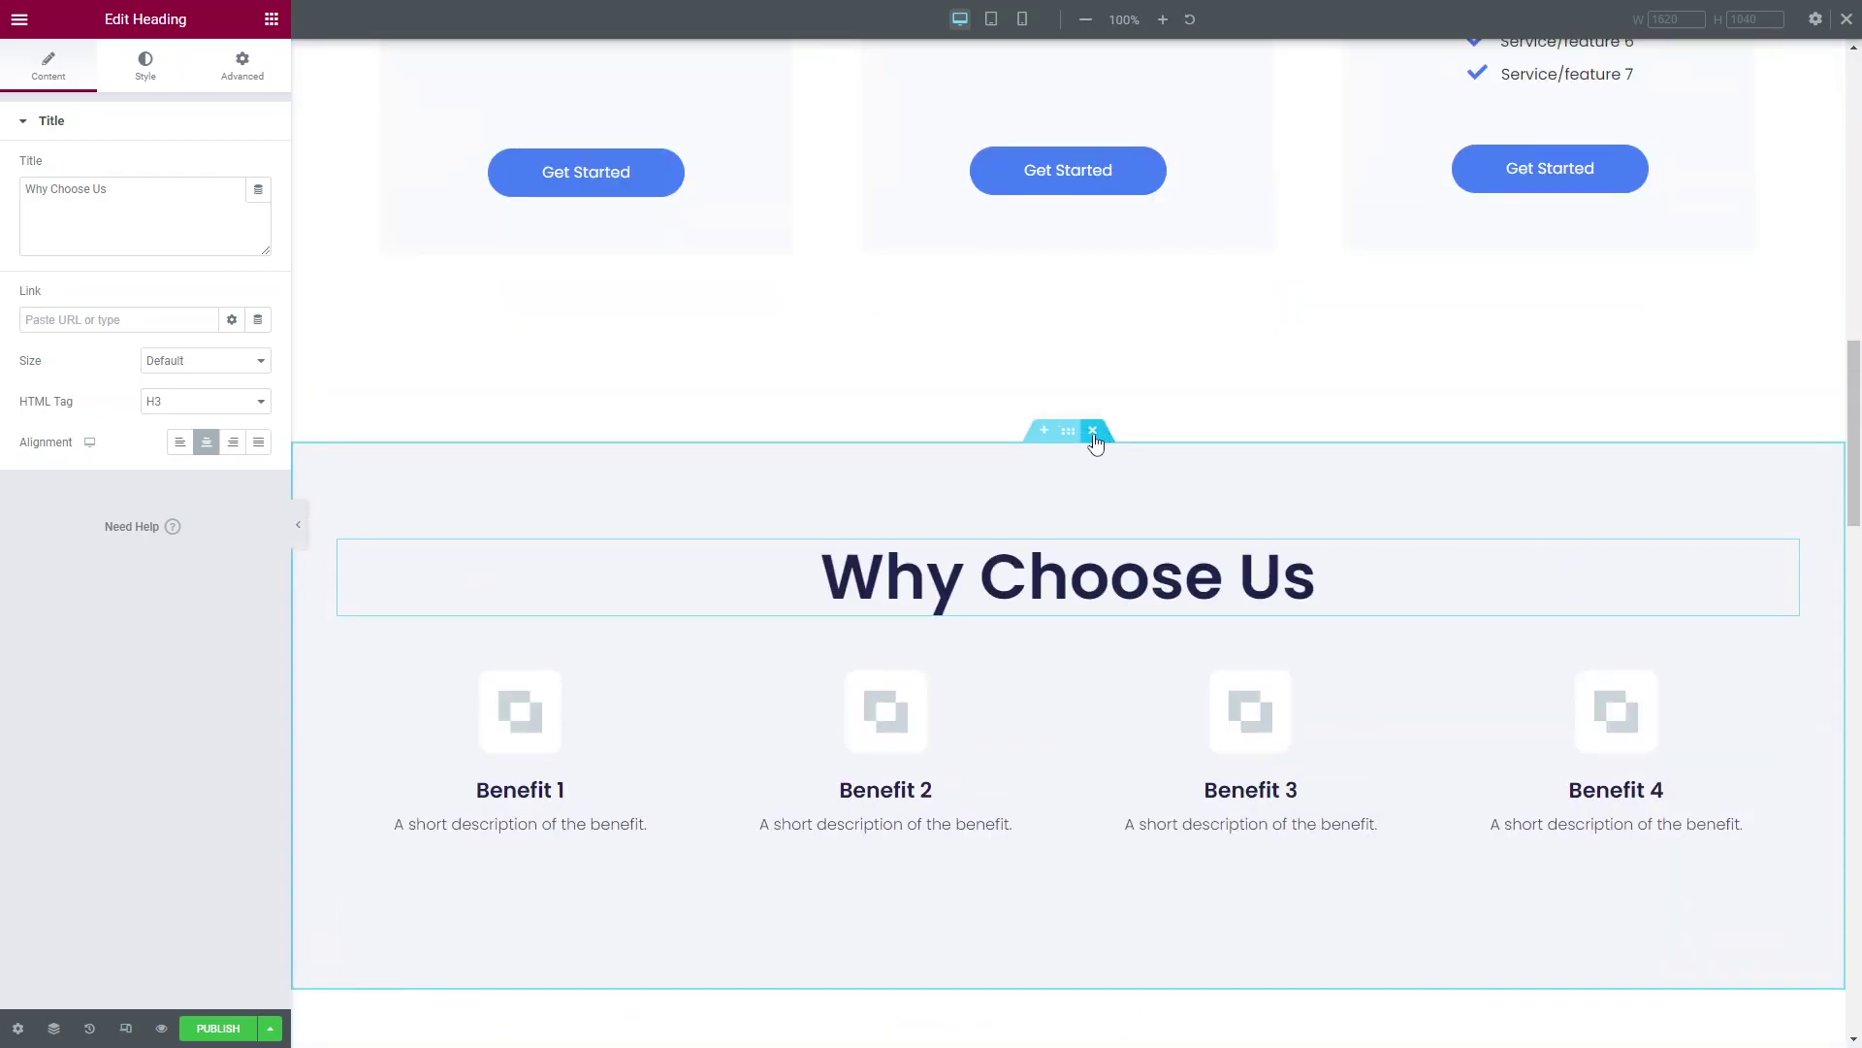
{"action": "scroll", "coordinate": [1096, 582], "scroll_direction": "down", "scroll_amount": 7}
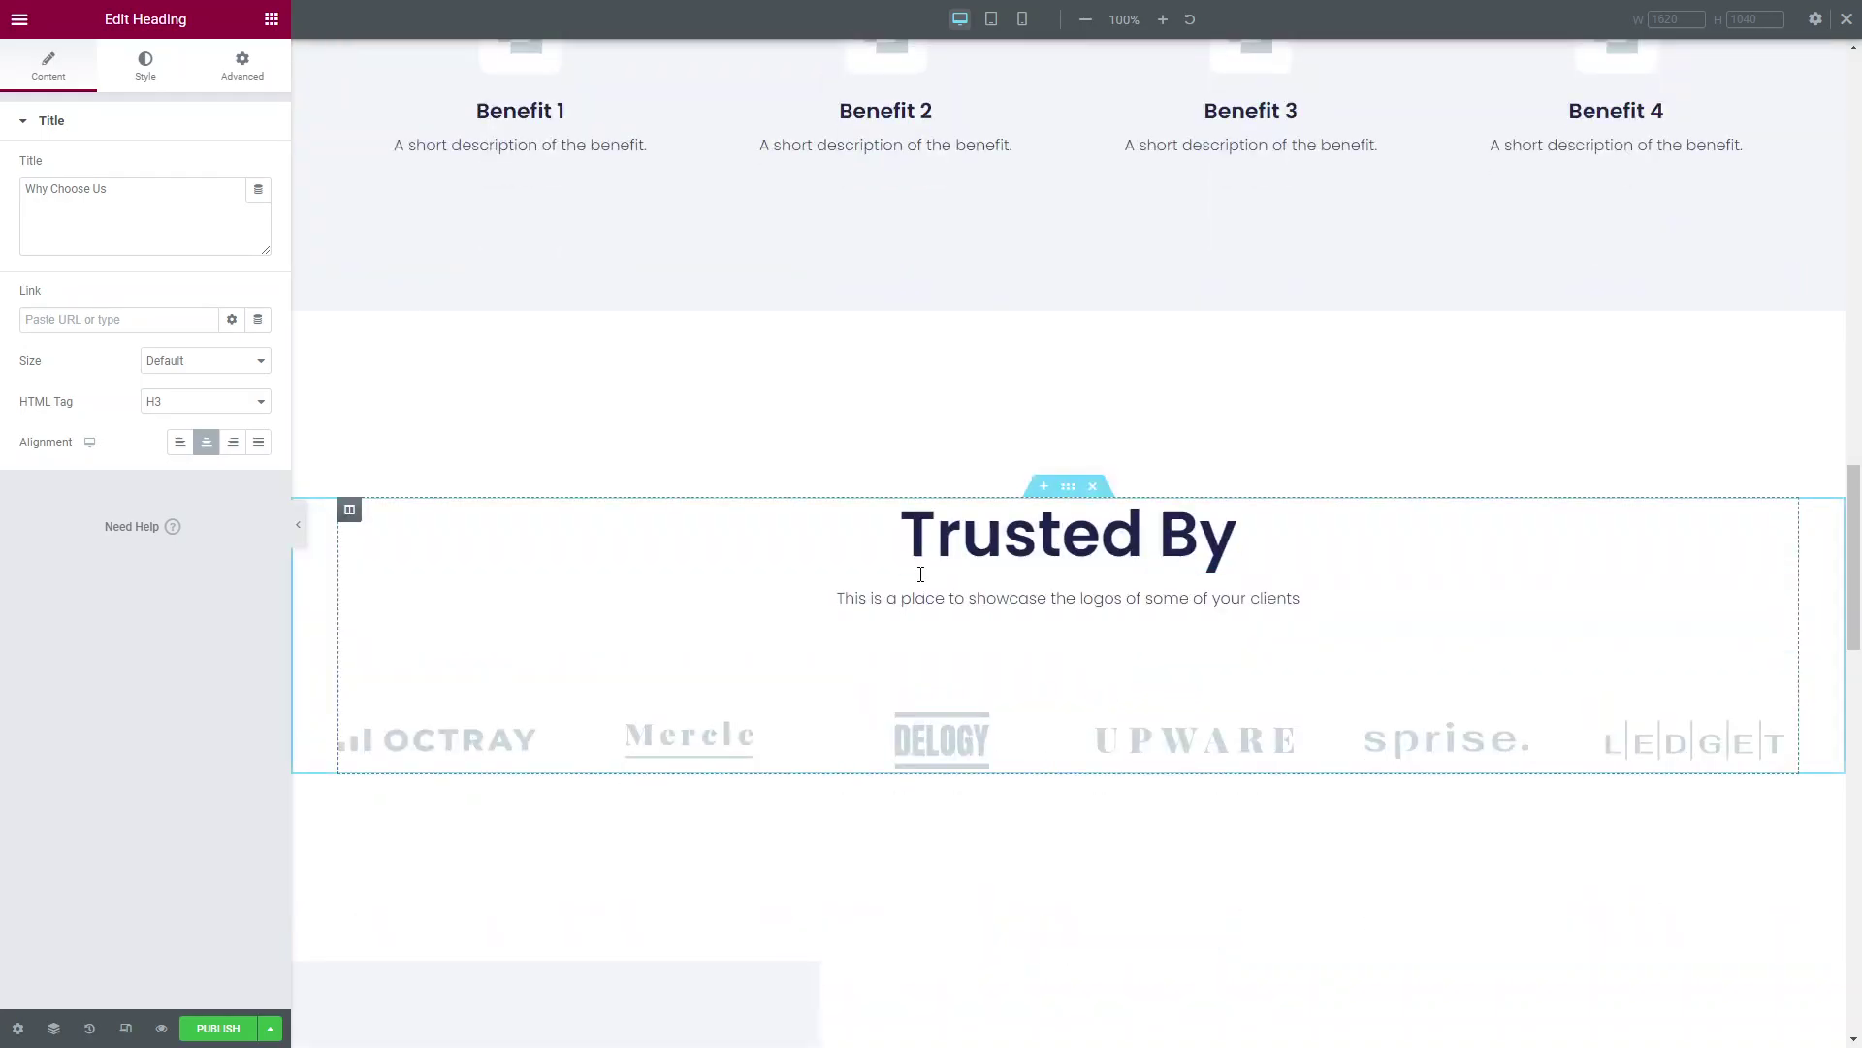
{"action": "left_click", "coordinate": [1044, 486]}
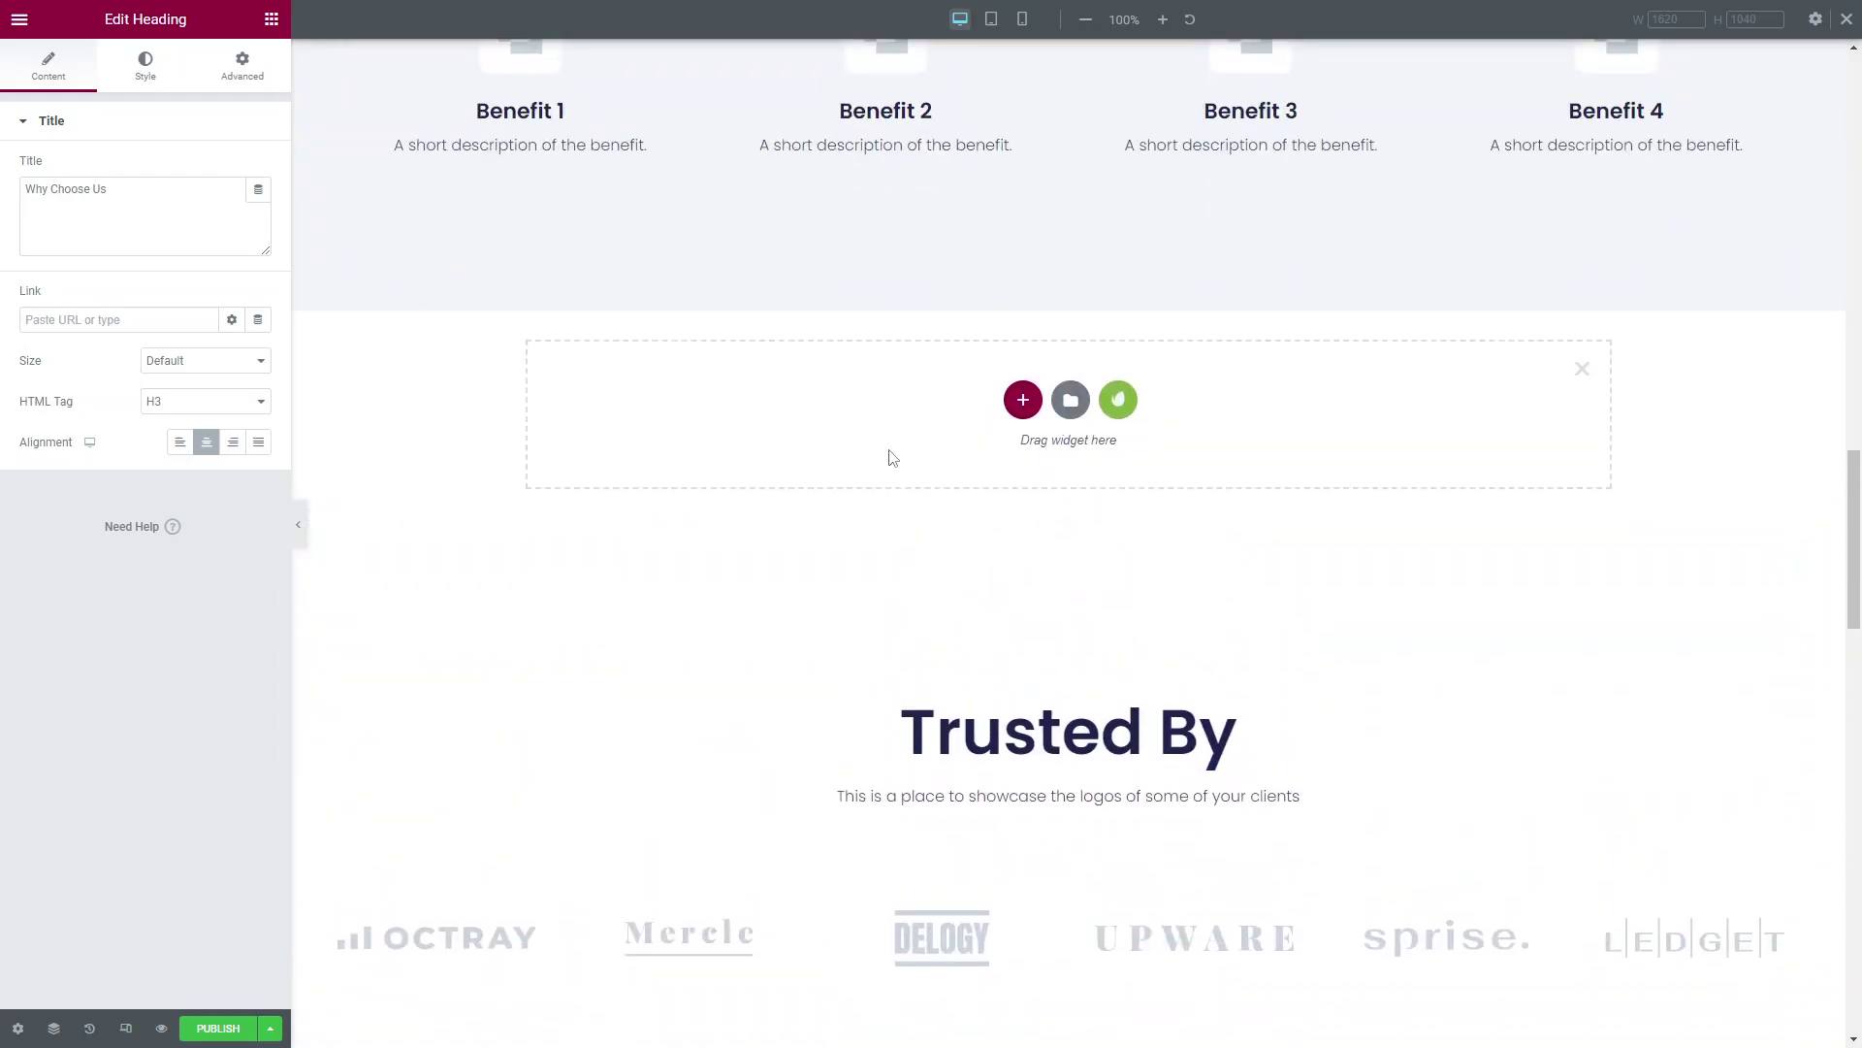
{"action": "left_click", "coordinate": [1583, 369]}
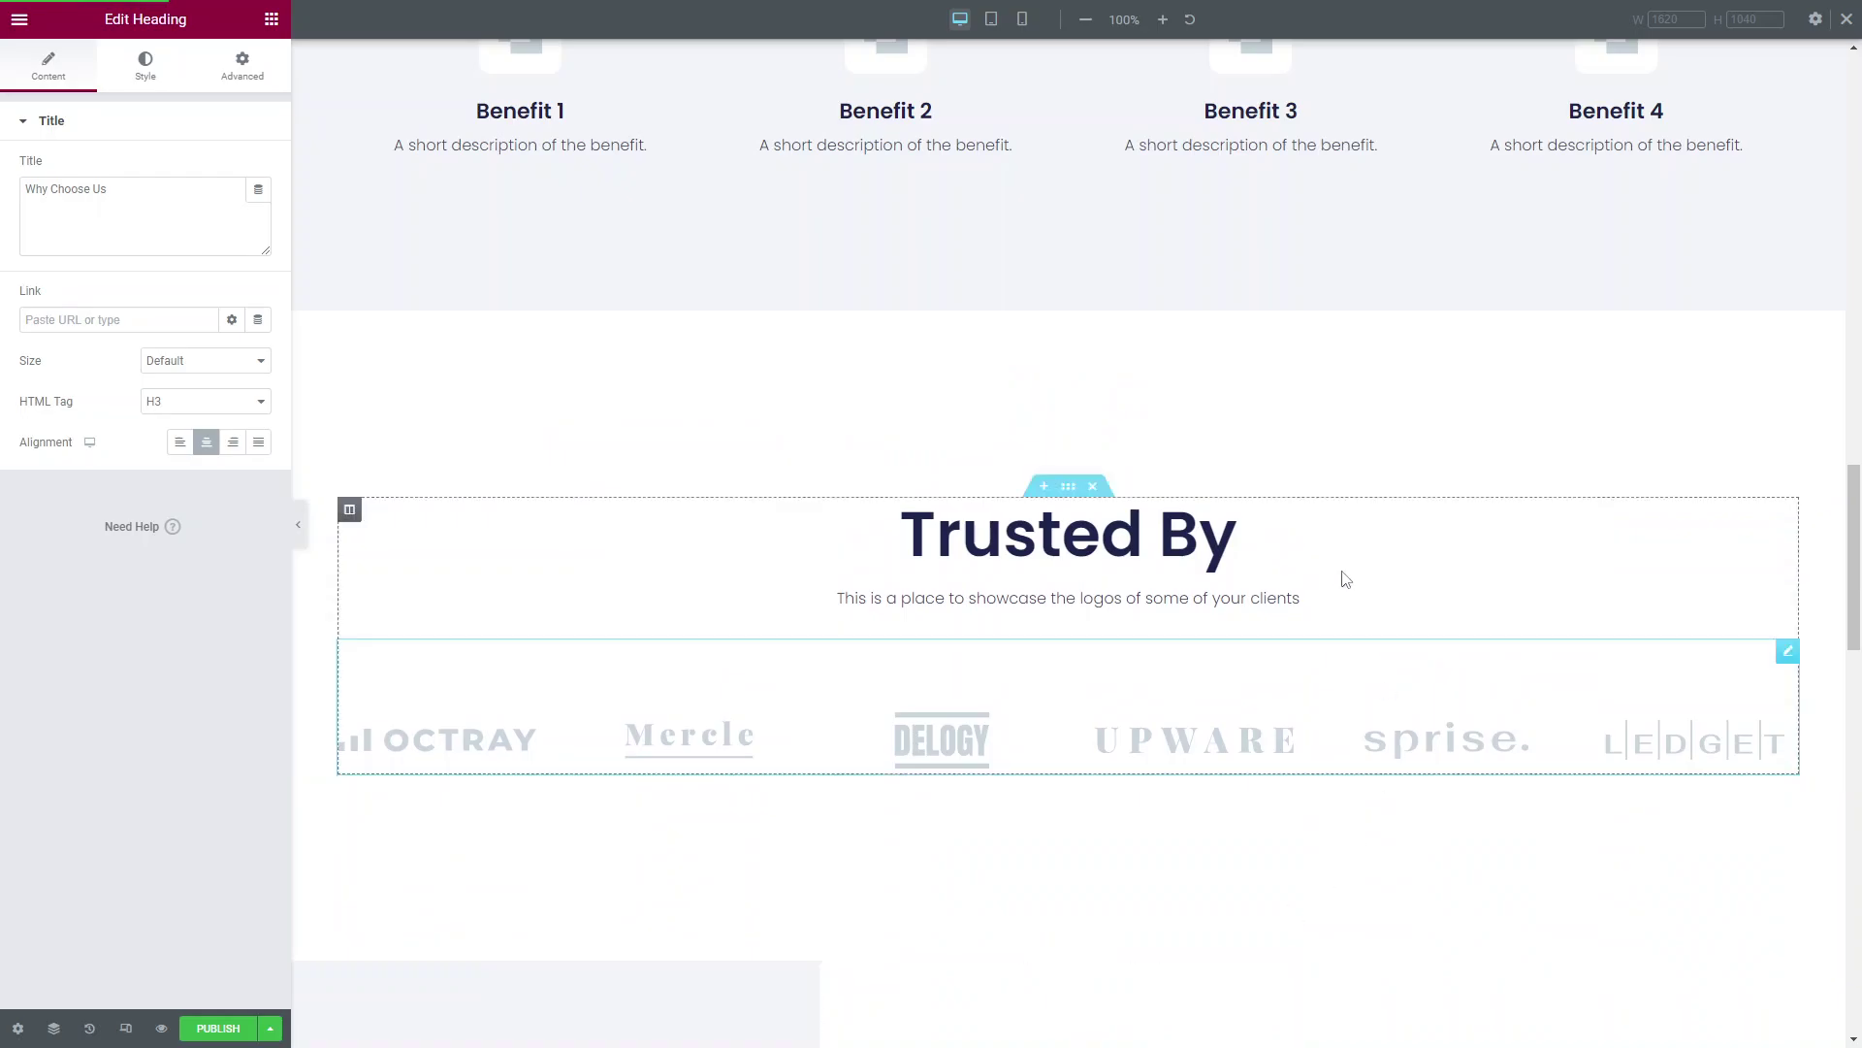
{"action": "scroll", "coordinate": [1122, 757], "scroll_direction": "down", "scroll_amount": 6}
{"action": "scroll", "coordinate": [1170, 762], "scroll_direction": "up", "scroll_amount": 1}
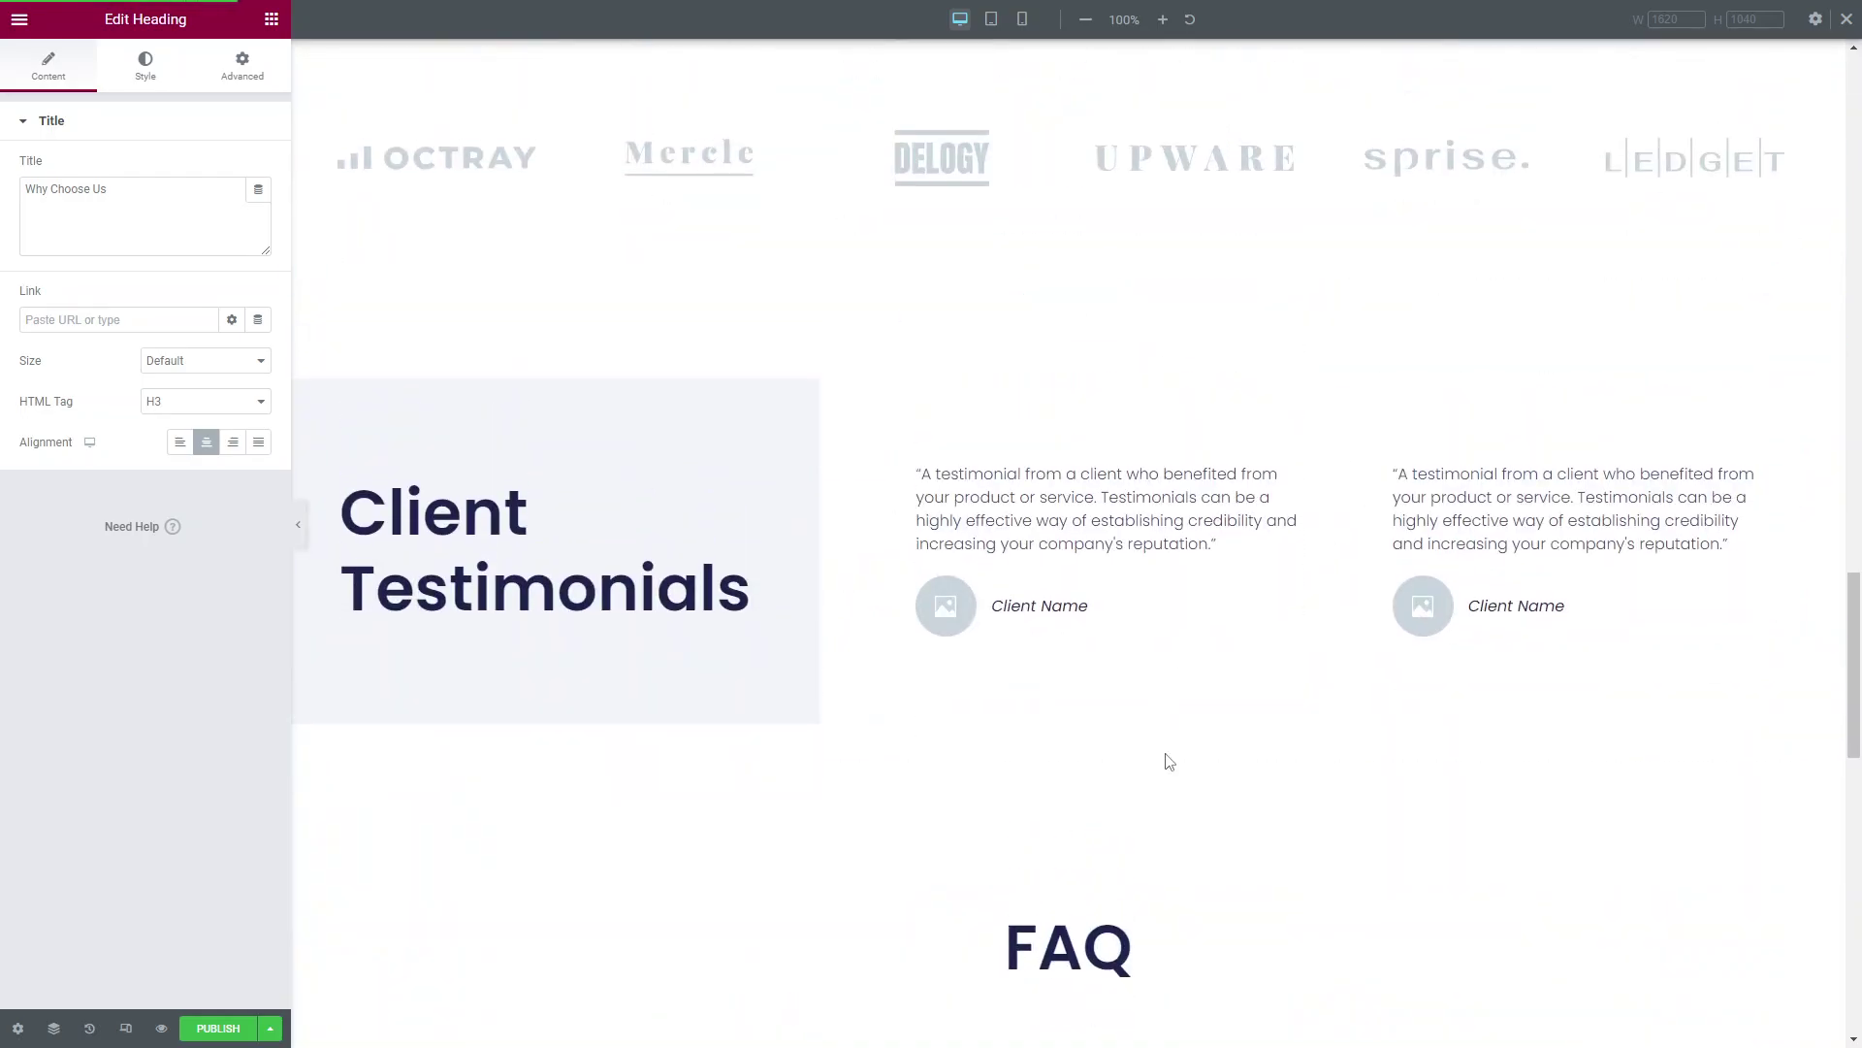